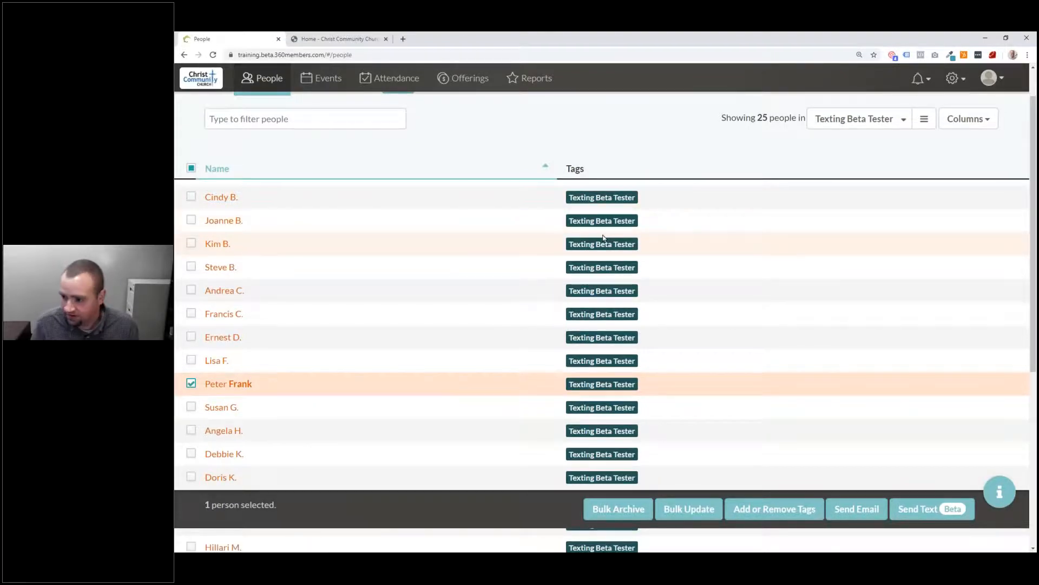
# Step: Re-sort the Texting Beta Tester list by name and tick three more testers
pyautogui.scroll(-3, 404, 211)
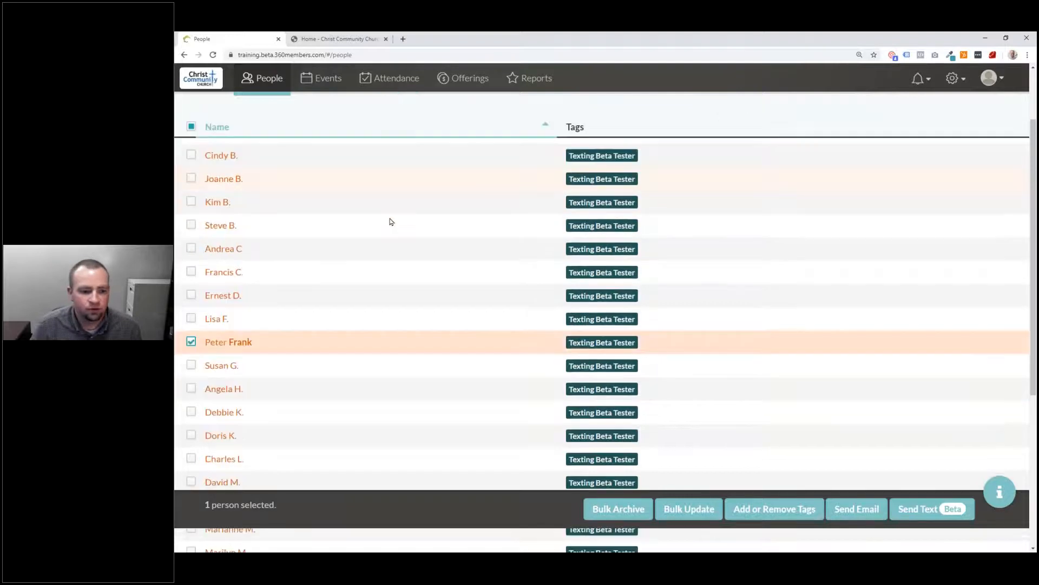
pyautogui.scroll(4, 382, 223)
pyautogui.click(223, 213)
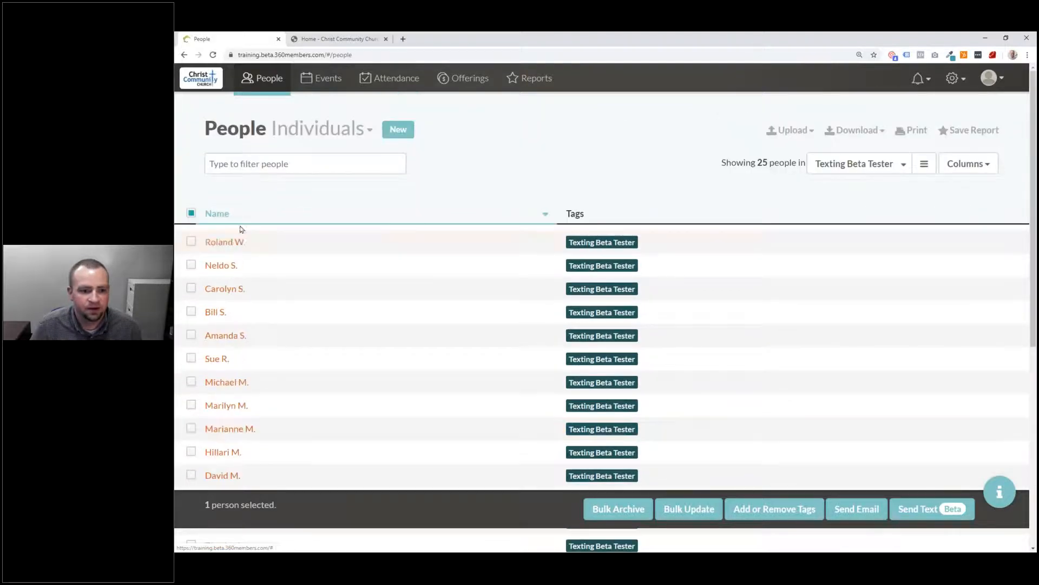
pyautogui.click(222, 216)
pyautogui.scroll(-8, 260, 352)
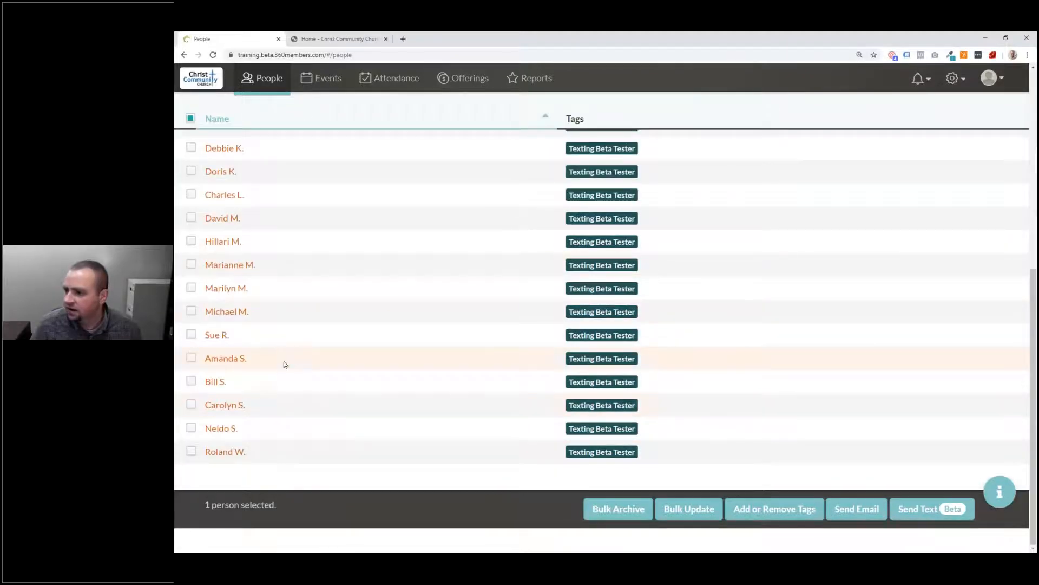
pyautogui.click(324, 337)
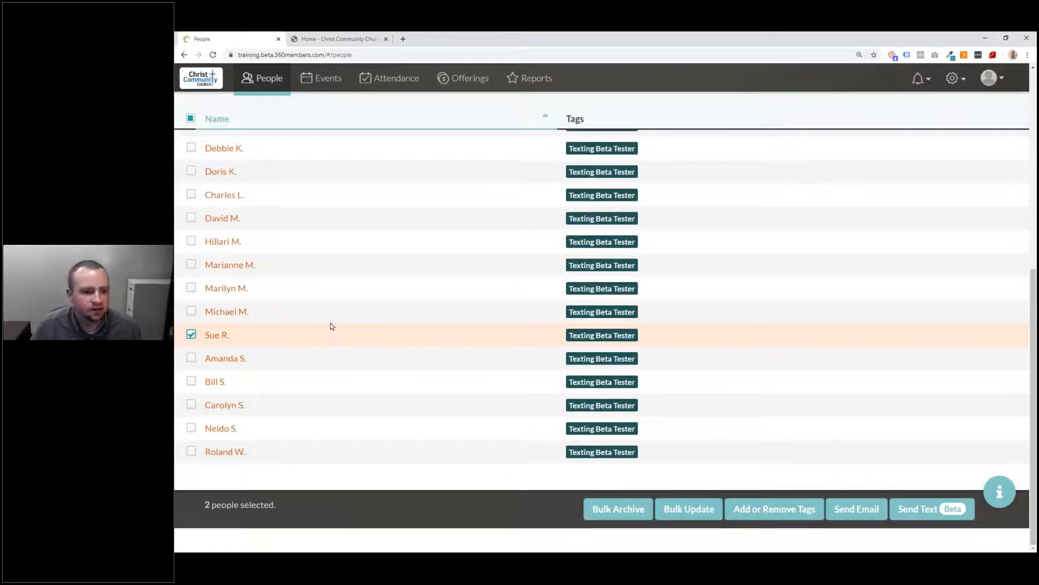
pyautogui.scroll(6, 331, 325)
pyautogui.click(315, 194)
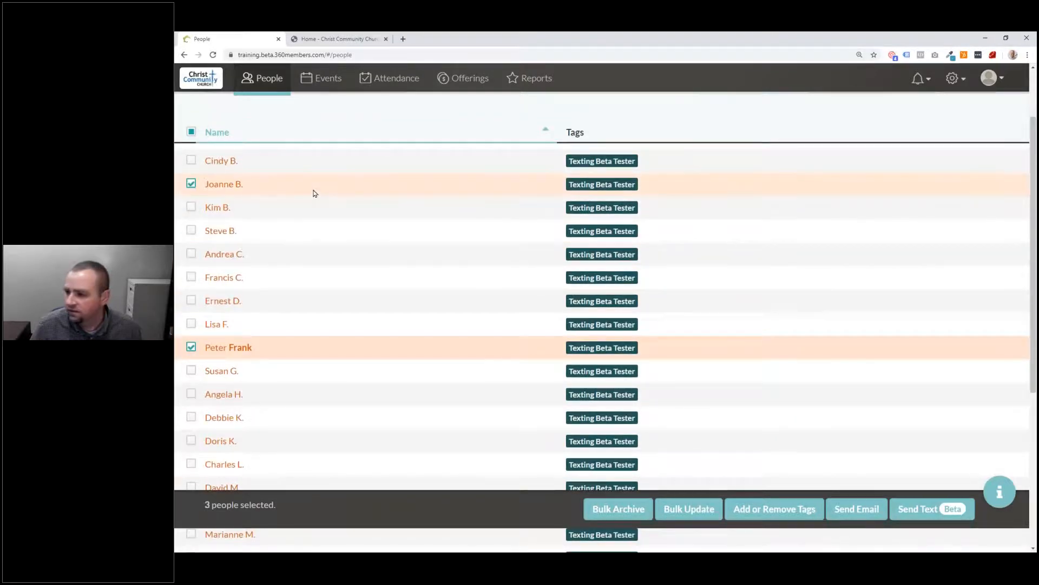
pyautogui.scroll(-3, 314, 293)
pyautogui.click(306, 353)
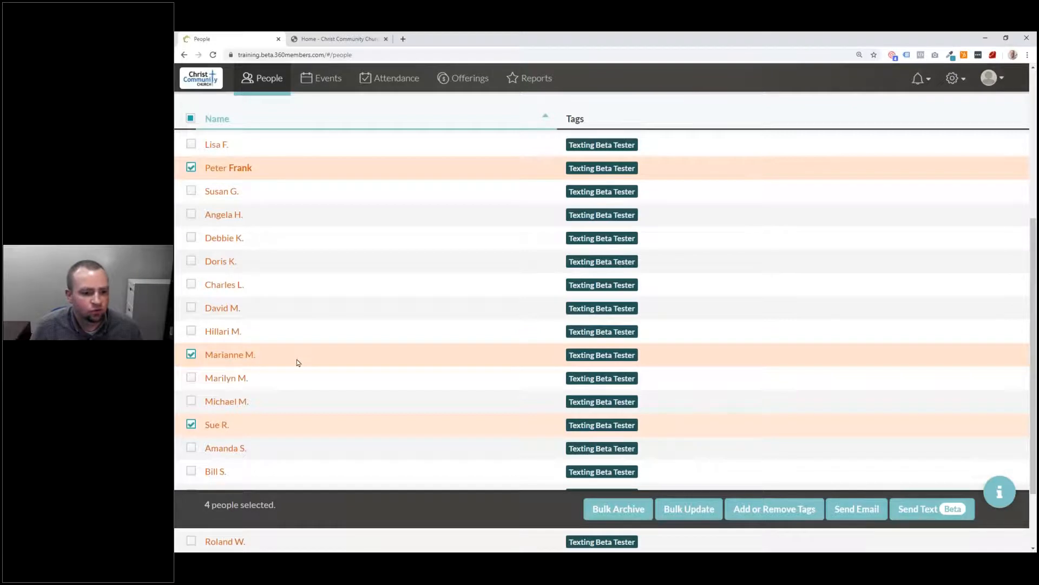
# Step: Tick four more testers further down the list until 8 people are selected
pyautogui.scroll(-1, 298, 362)
pyautogui.scroll(-1, 297, 362)
pyautogui.click(291, 428)
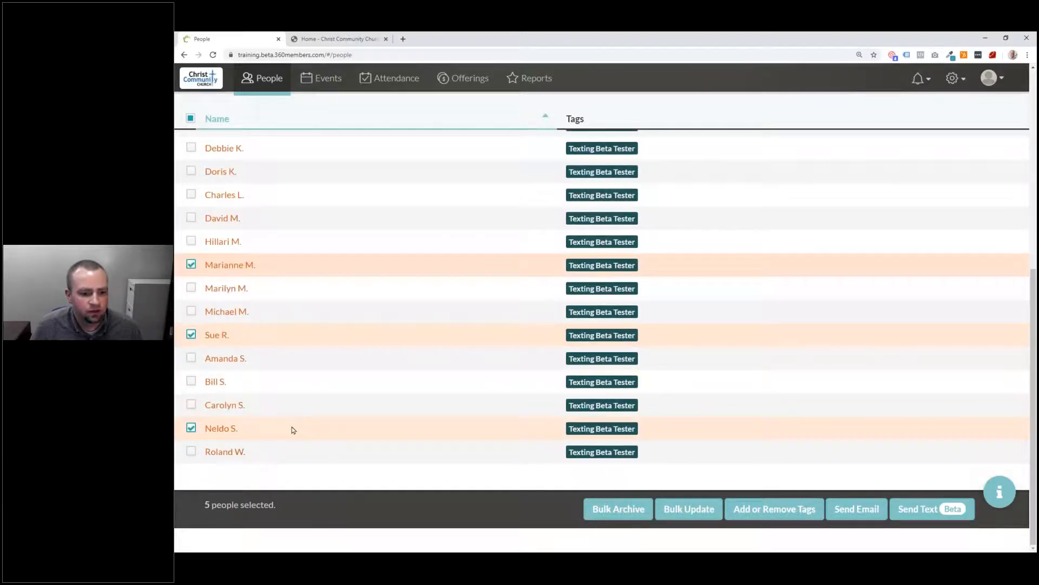
pyautogui.click(303, 382)
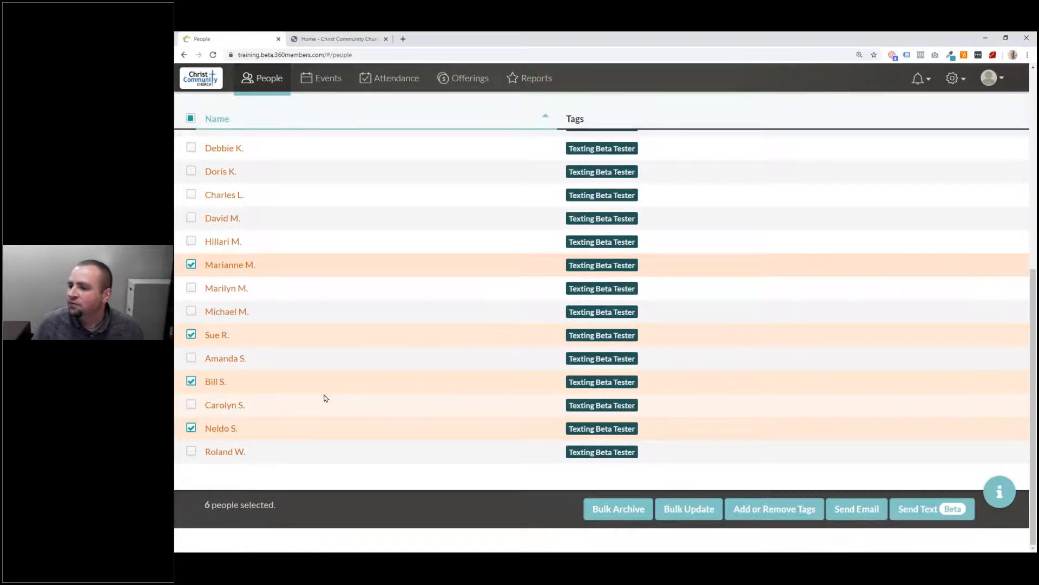
pyautogui.scroll(5, 327, 394)
pyautogui.click(324, 306)
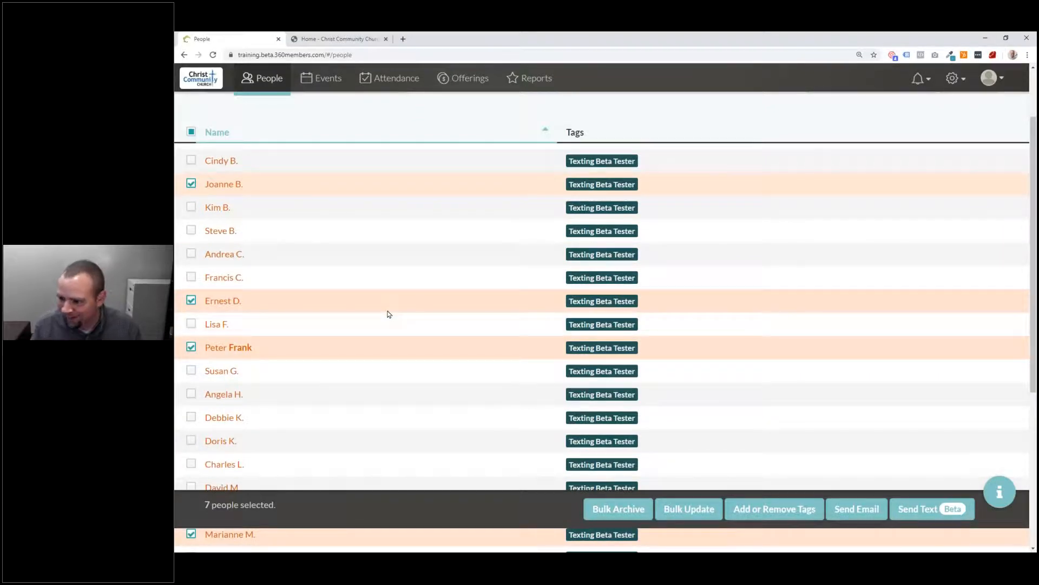
pyautogui.scroll(-1, 304, 296)
pyautogui.click(309, 361)
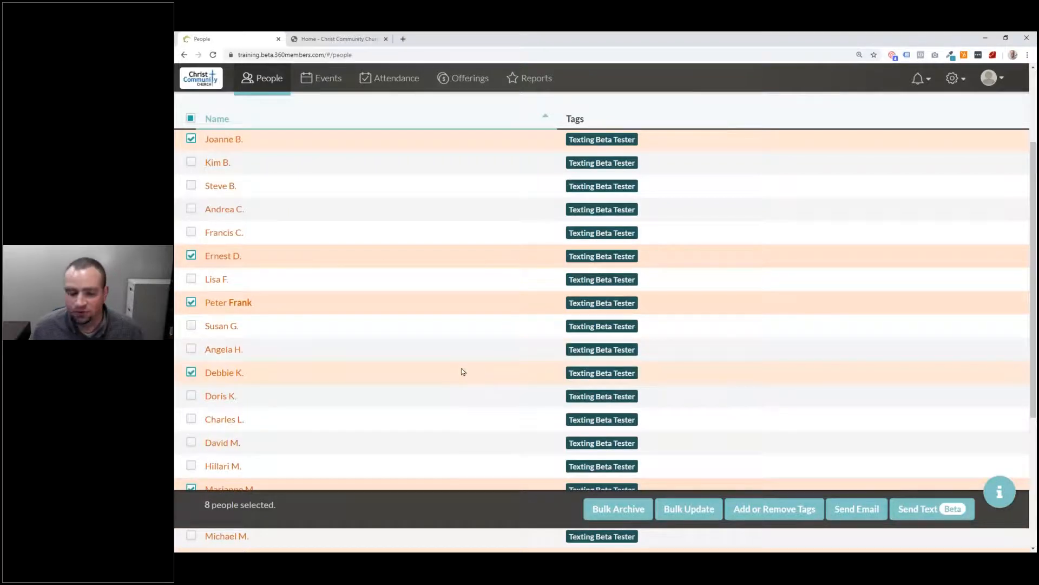
pyautogui.scroll(3, 459, 371)
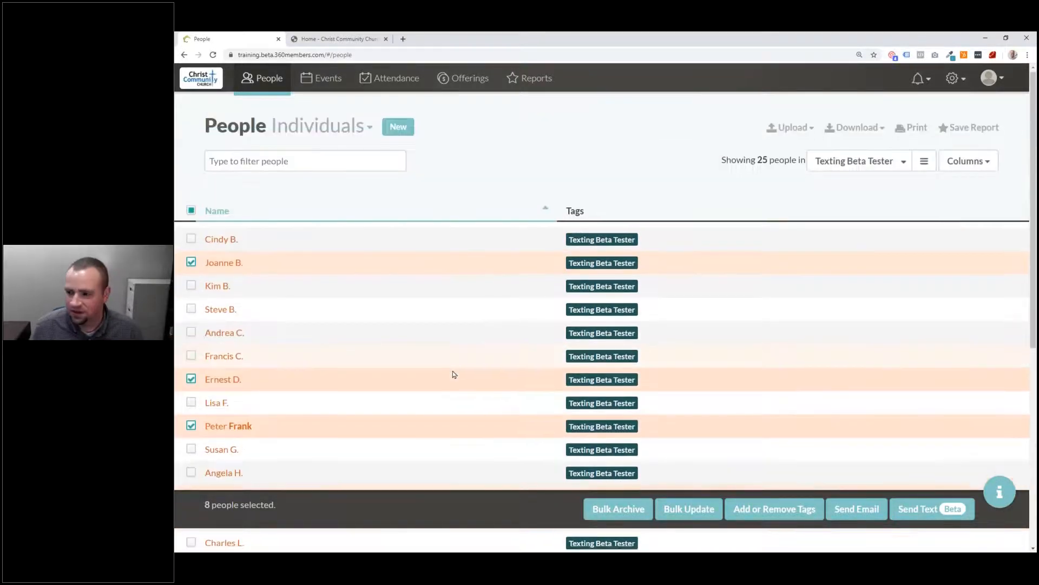
pyautogui.scroll(-2, 455, 373)
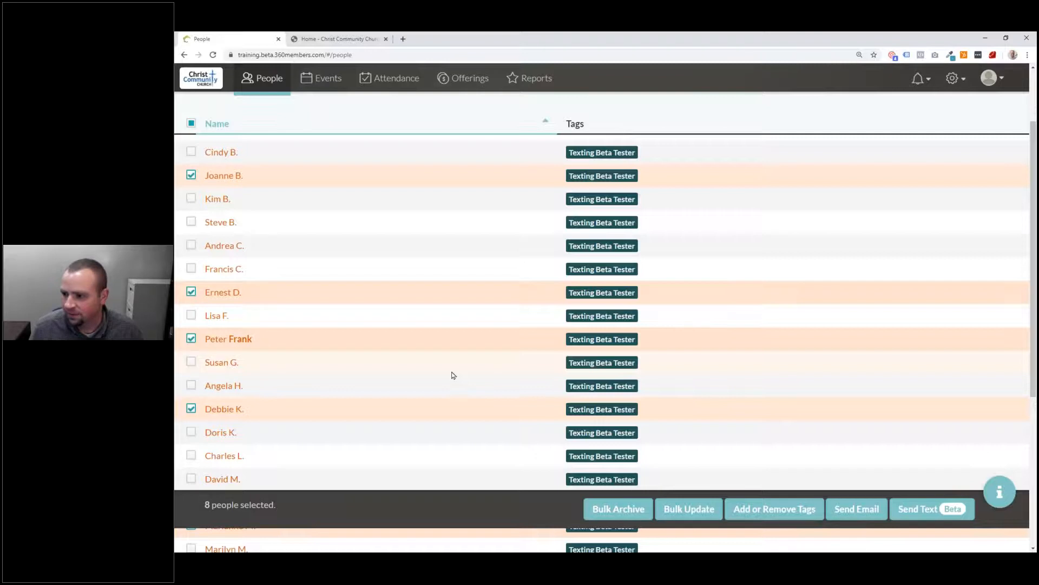
pyautogui.scroll(-5, 822, 232)
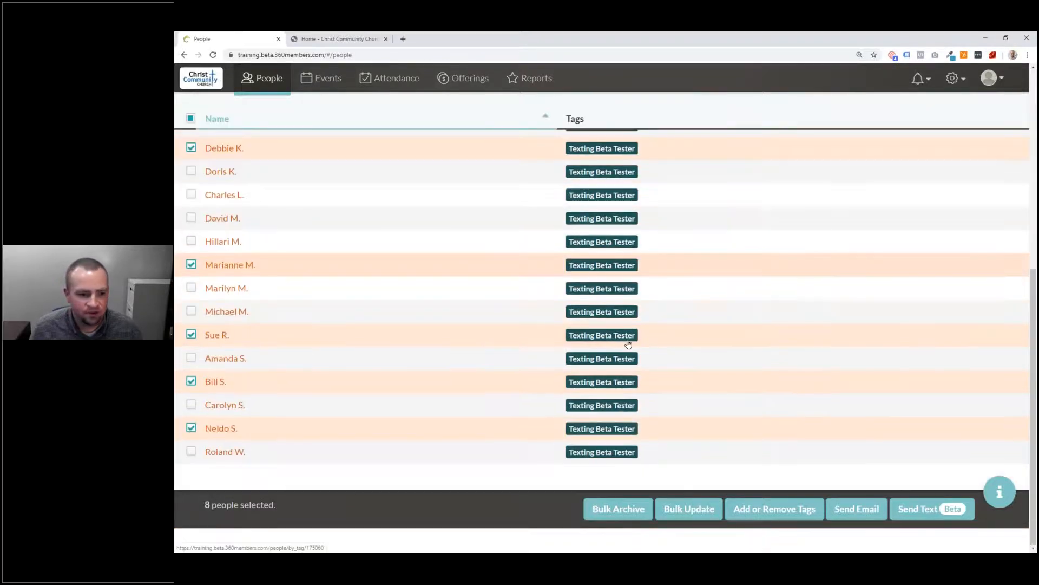
pyautogui.scroll(8, 616, 336)
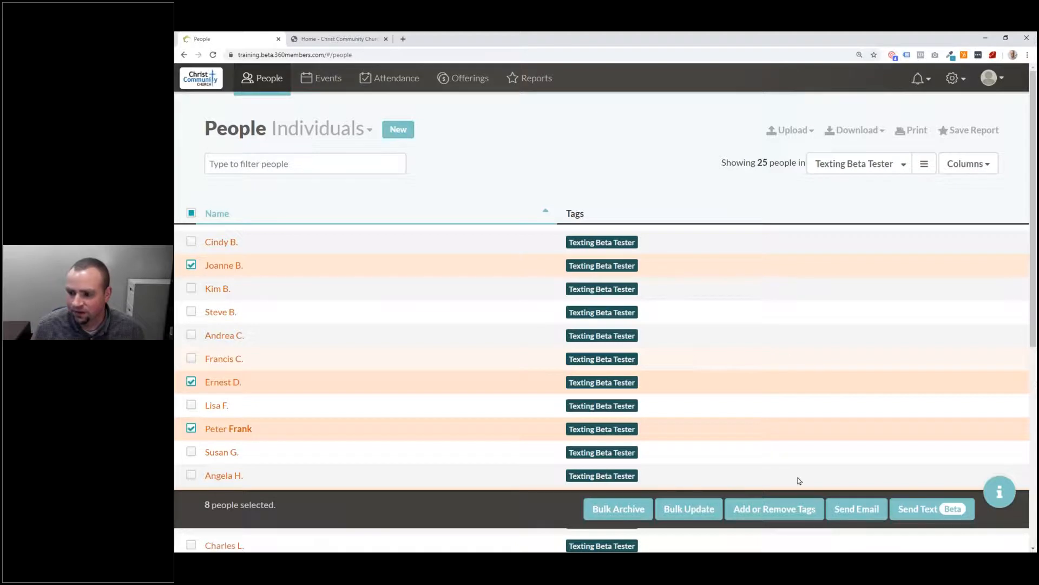
# Step: Add the new tag 'Confirmed Participation' to the eight selected testers
pyautogui.click(779, 509)
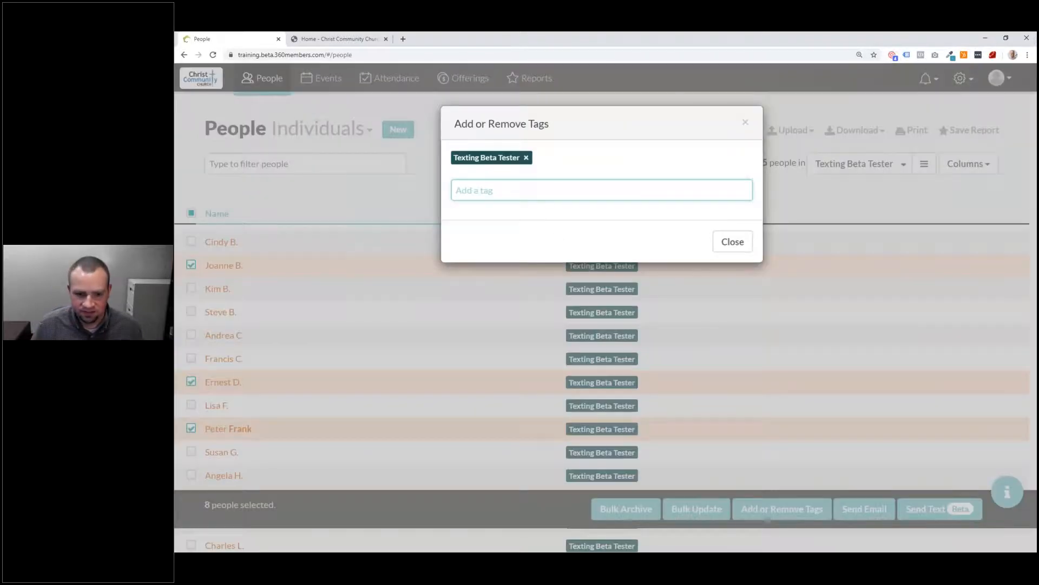
pyautogui.write('Confirmed')
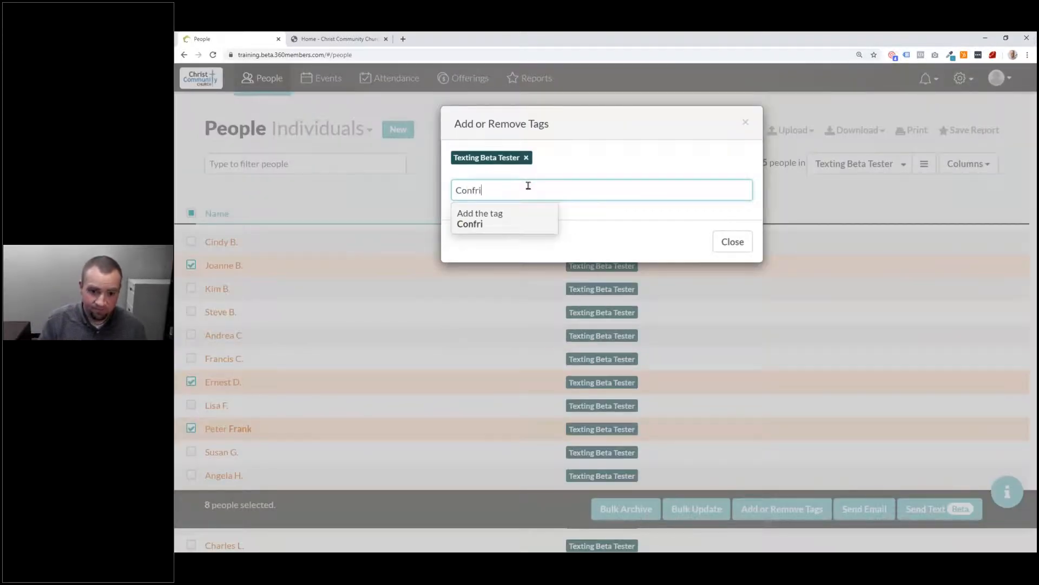
pyautogui.write(' Participation')
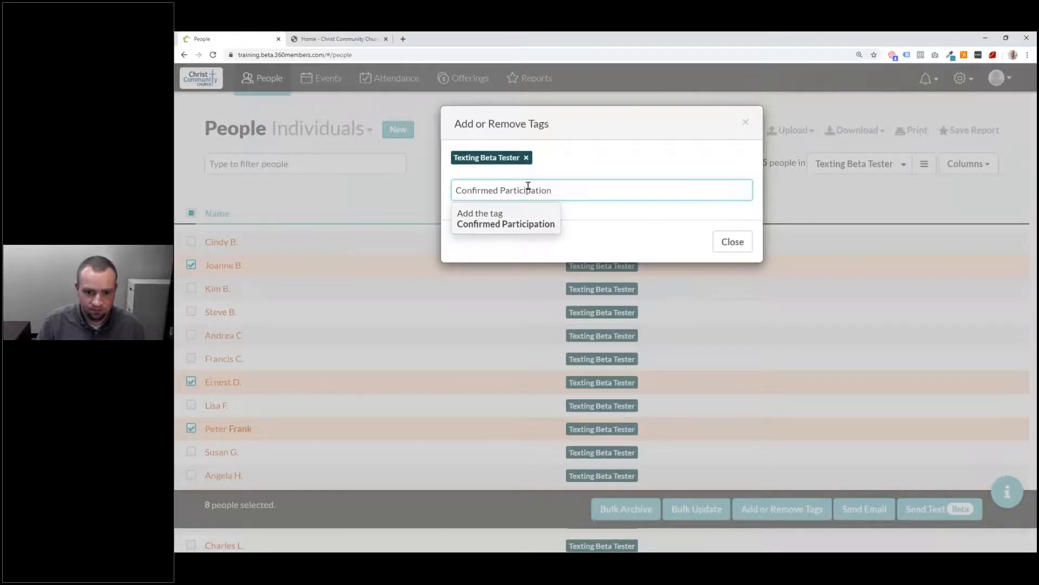
pyautogui.press('Return')
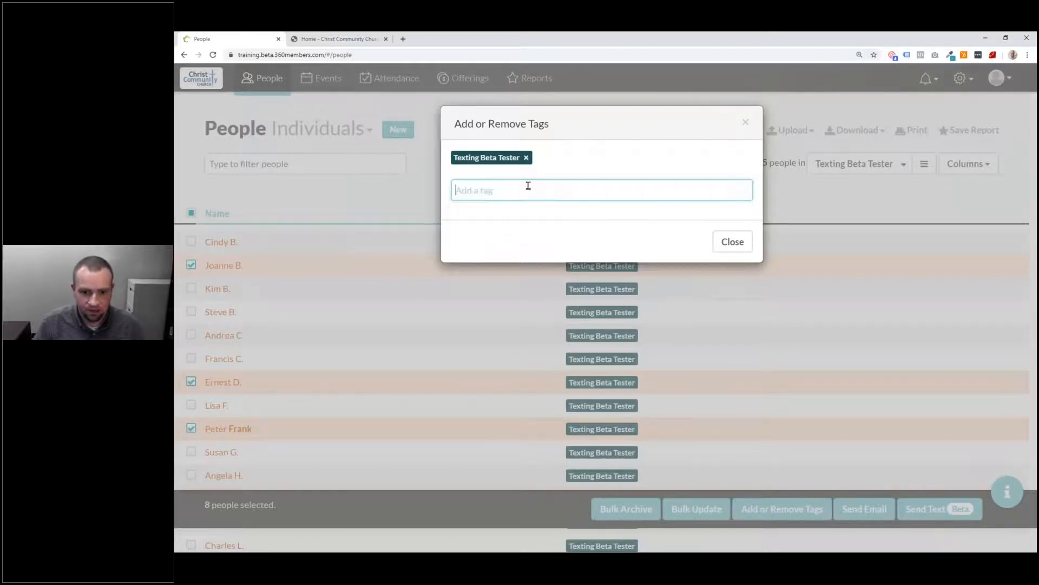
pyautogui.click(749, 247)
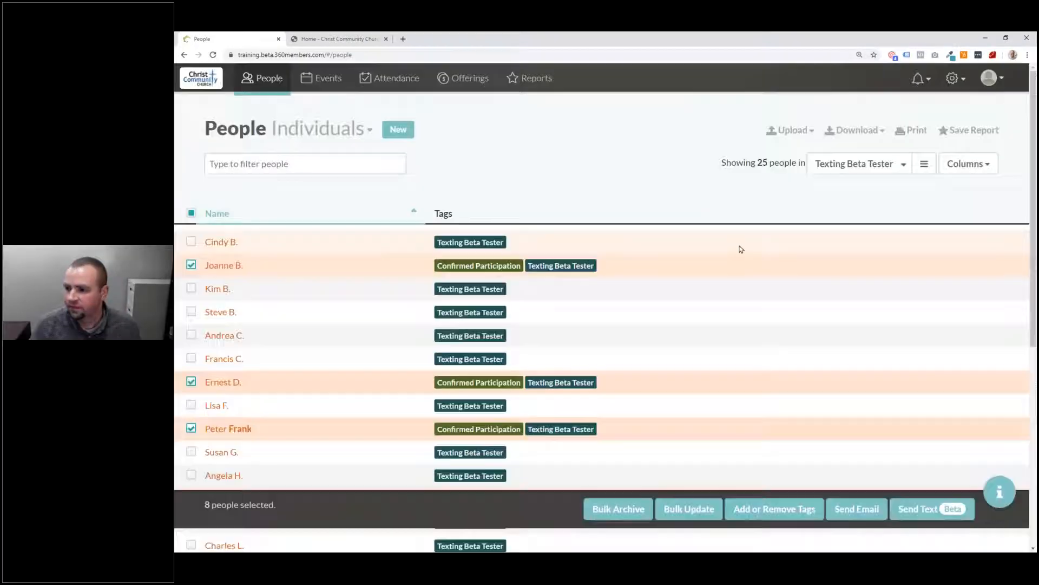
# Step: Look through the saved people groups list, then reload the People page
pyautogui.scroll(-5, 738, 248)
pyautogui.scroll(6, 466, 249)
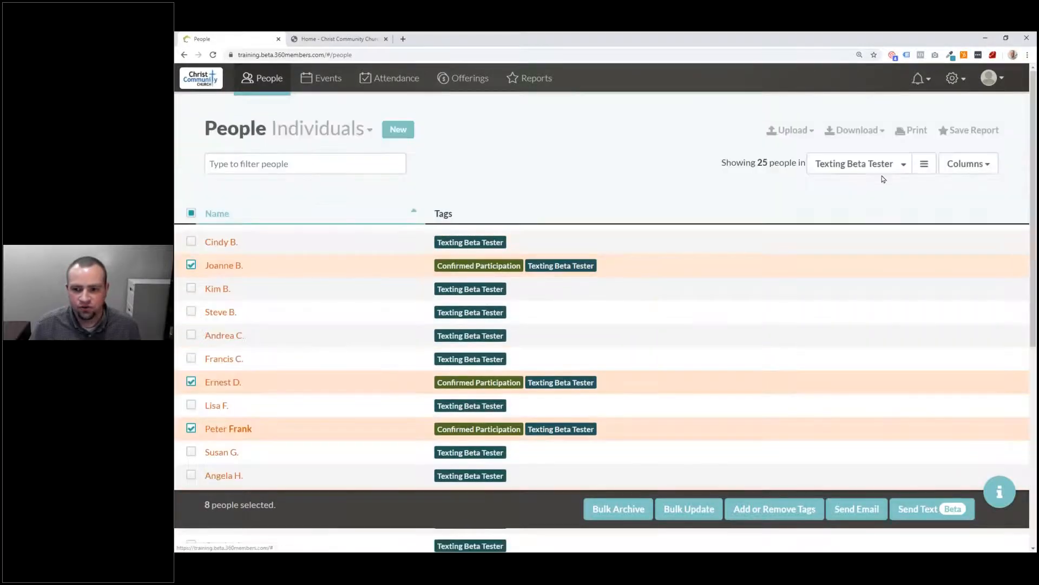
pyautogui.click(878, 166)
pyautogui.write('conf')
pyautogui.press('BackSpace')
pyautogui.press('BackSpace')
pyautogui.press('BackSpace')
pyautogui.press('BackSpace')
pyautogui.press('Escape')
pyautogui.press('F5')
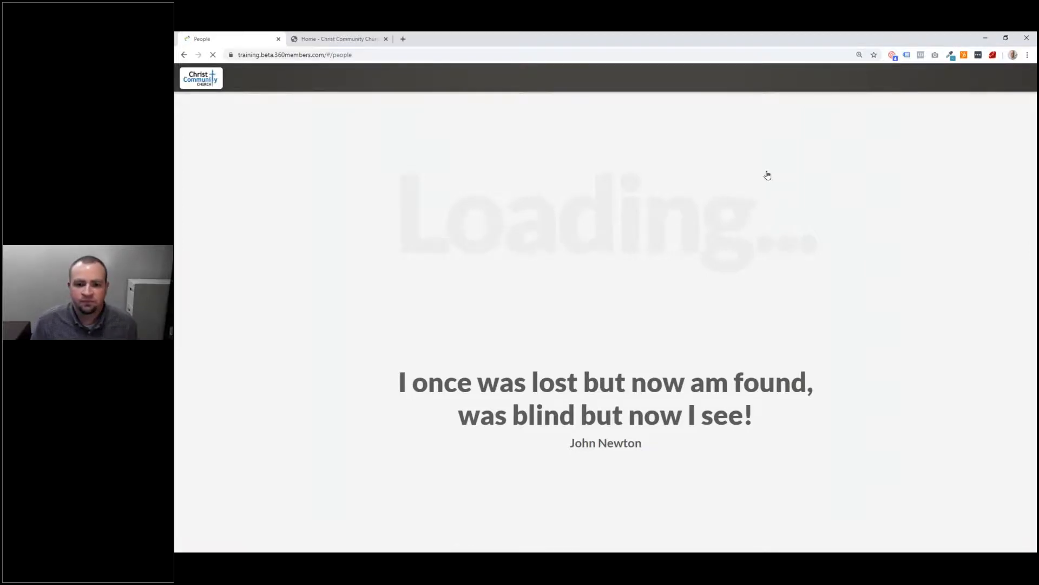
# Step: Filter the People list to the Confirmed Participation group and open the gear menu
pyautogui.click(849, 164)
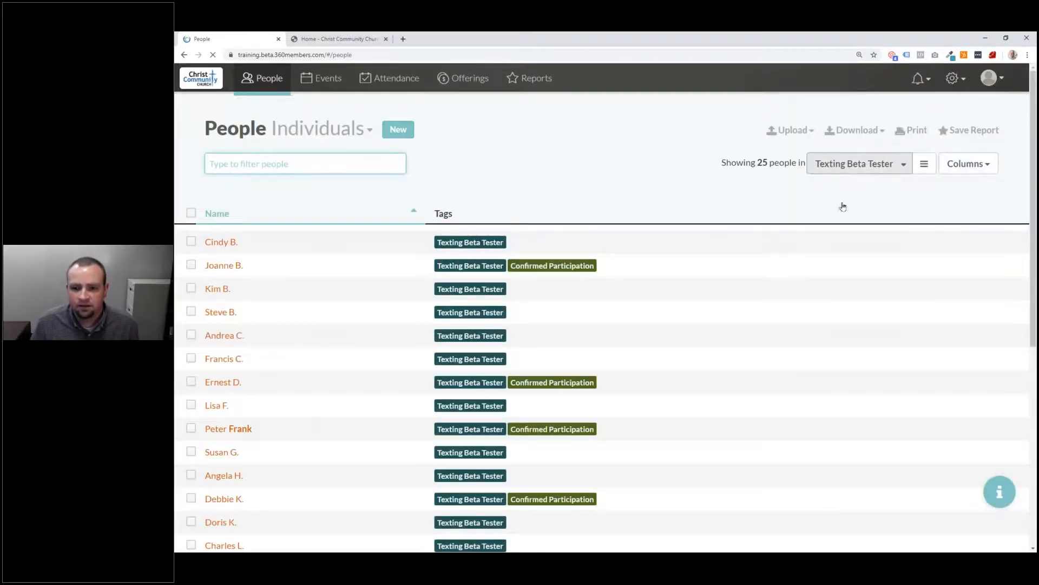
pyautogui.scroll(-1, 845, 202)
pyautogui.write('Conf')
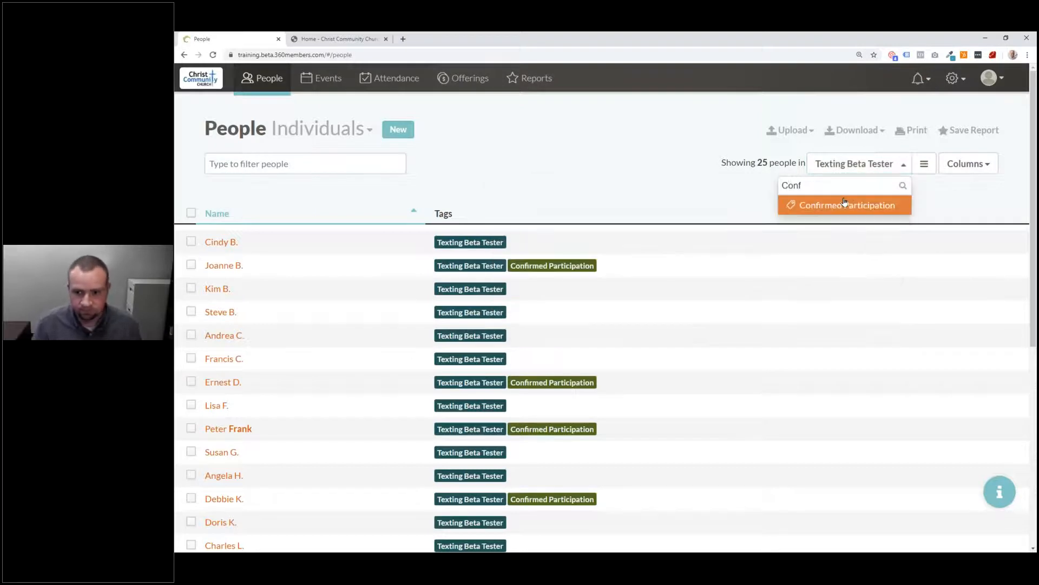
pyautogui.press('Return')
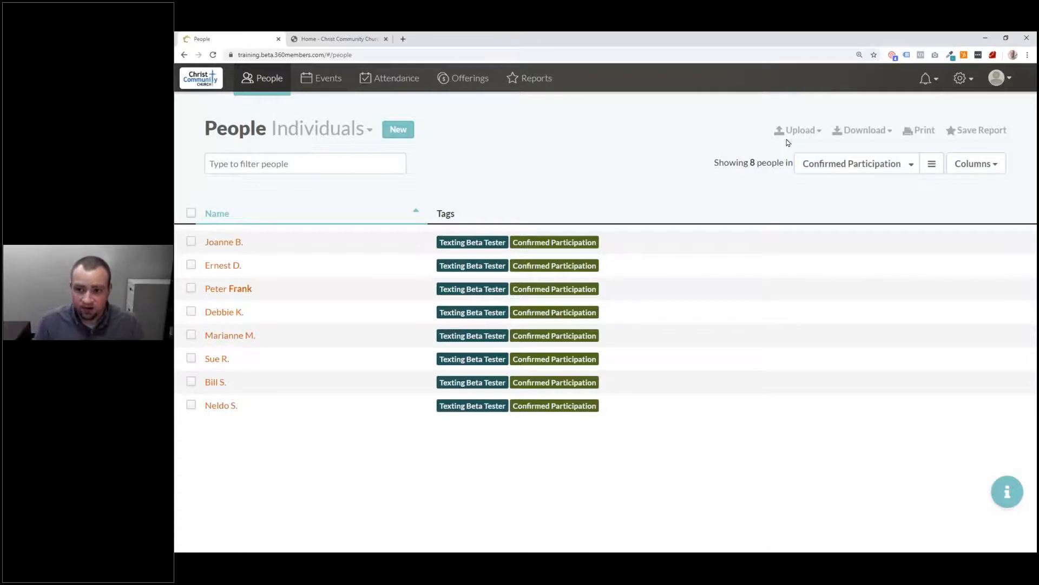
pyautogui.click(964, 78)
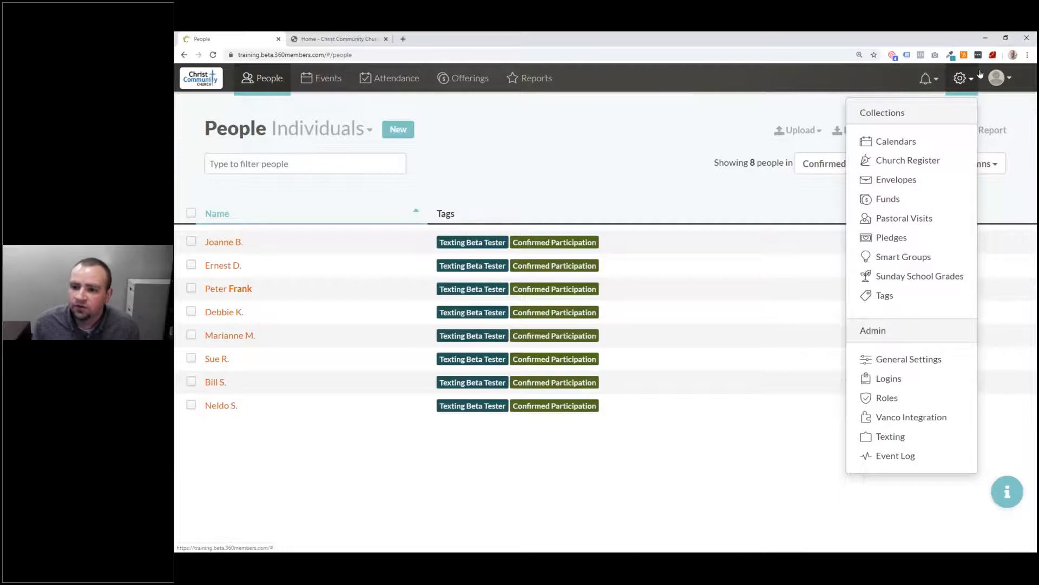
# Step: Go to Admin > Texting and tick 'Enable the text messaging opt-in feature?'
pyautogui.click(910, 440)
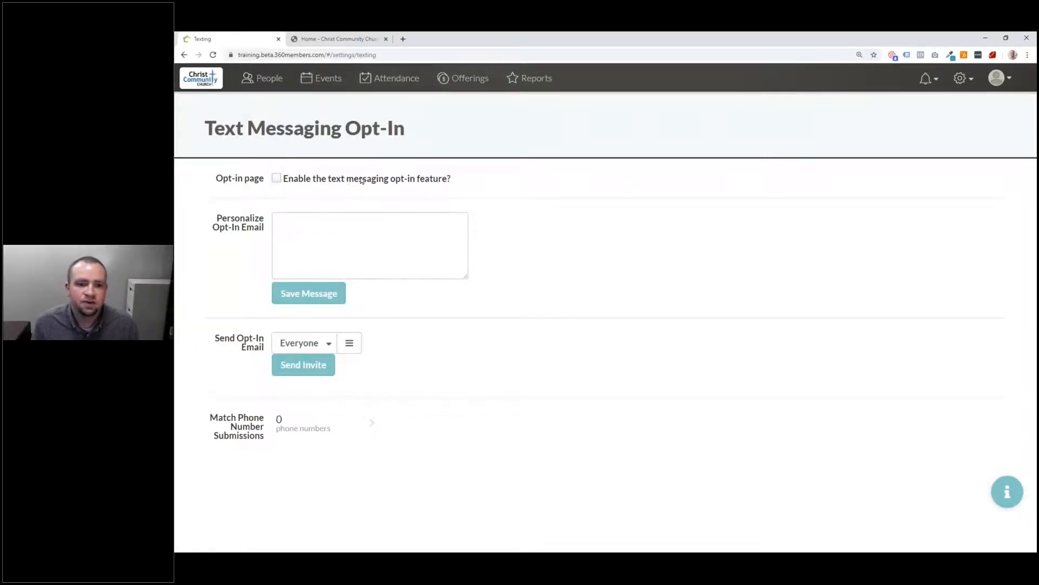
pyautogui.click(275, 179)
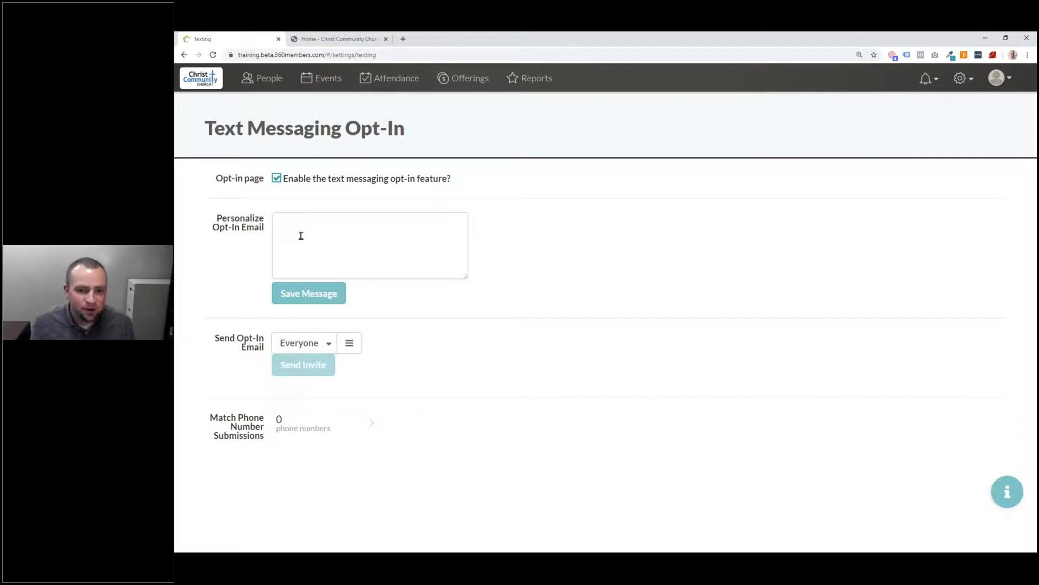
# Step: Save 'This is the personalized text that goes in the initial email.' as the opt-in email message
pyautogui.click(327, 226)
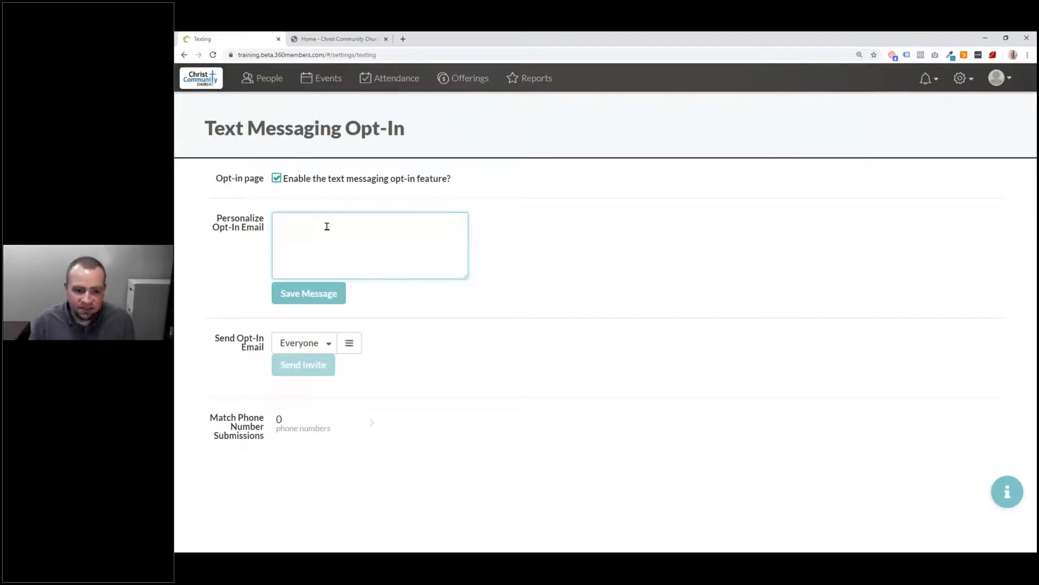
pyautogui.write('This is the pe')
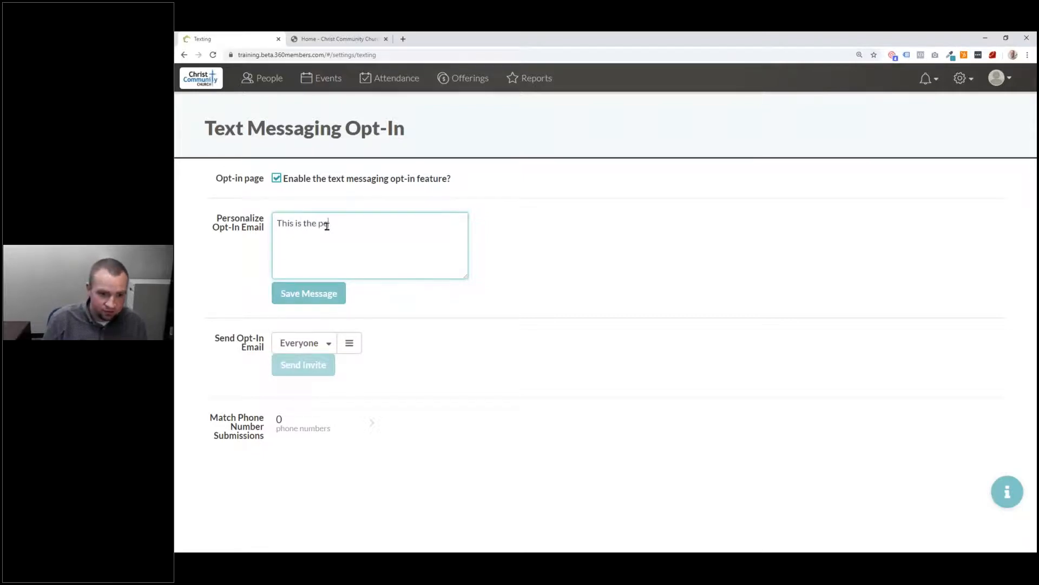
pyautogui.write('rsonalized te')
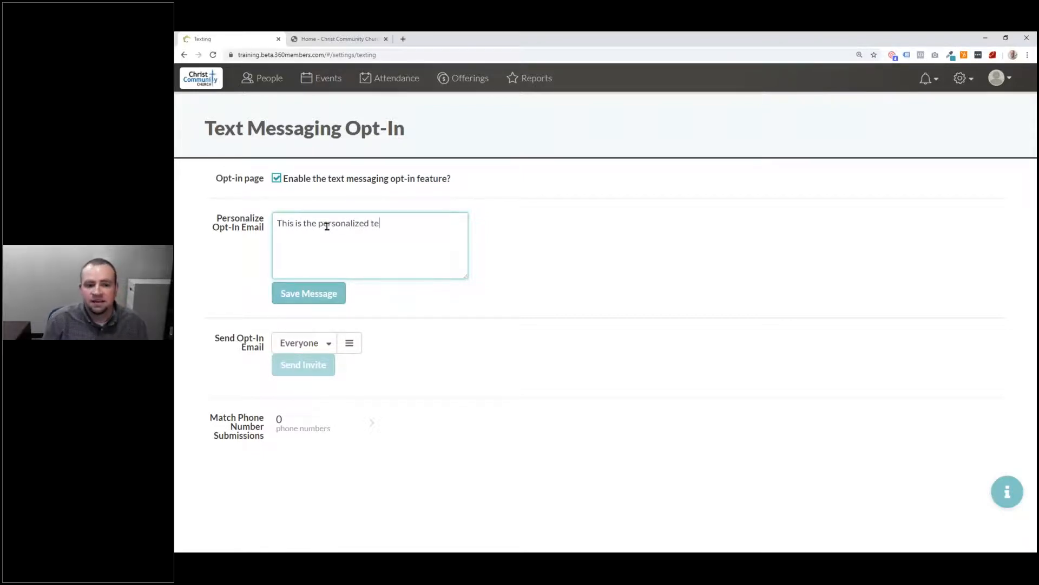
pyautogui.write('xt that goes in t')
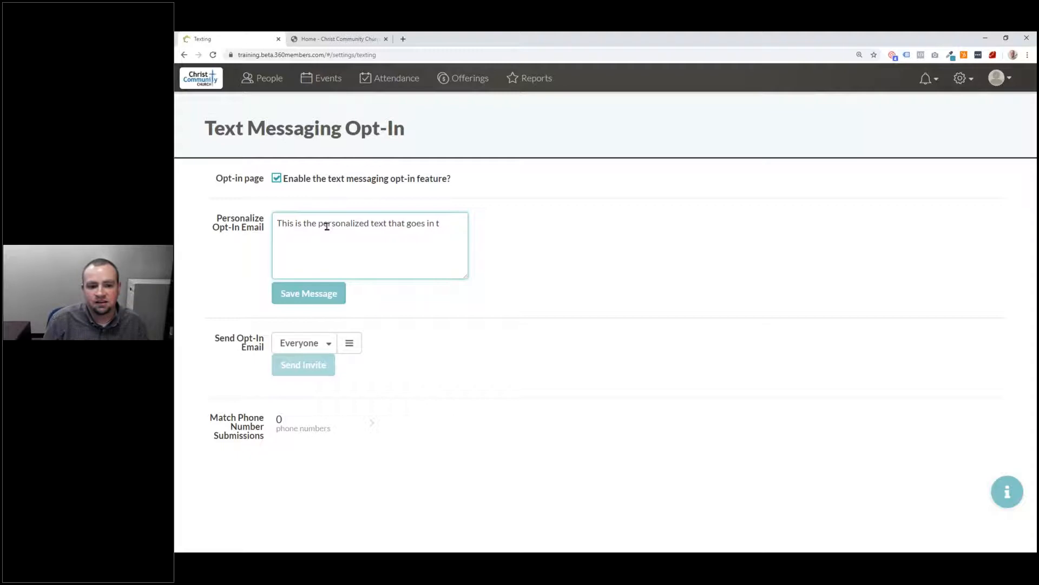
pyautogui.write('he initial email.')
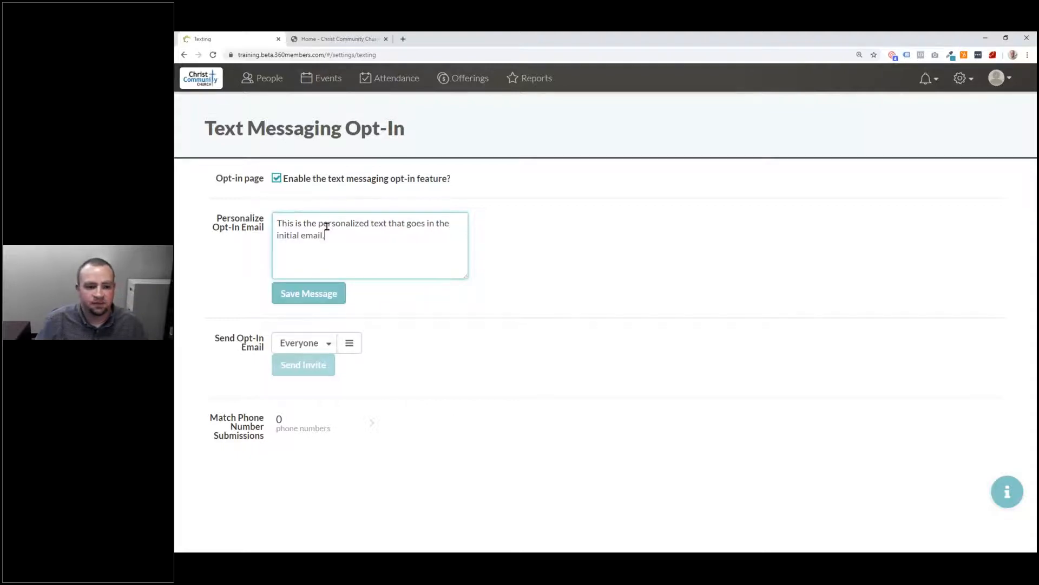
pyautogui.click(321, 291)
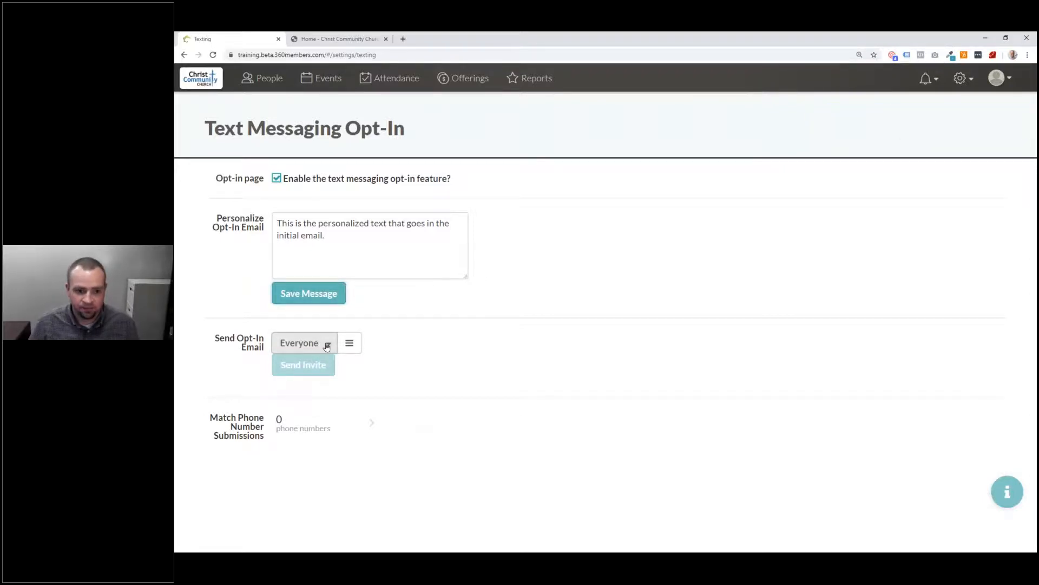
# Step: Choose Confirmed Participation as the opt-in email's recipient group after glancing at the smart group editor
pyautogui.click(327, 347)
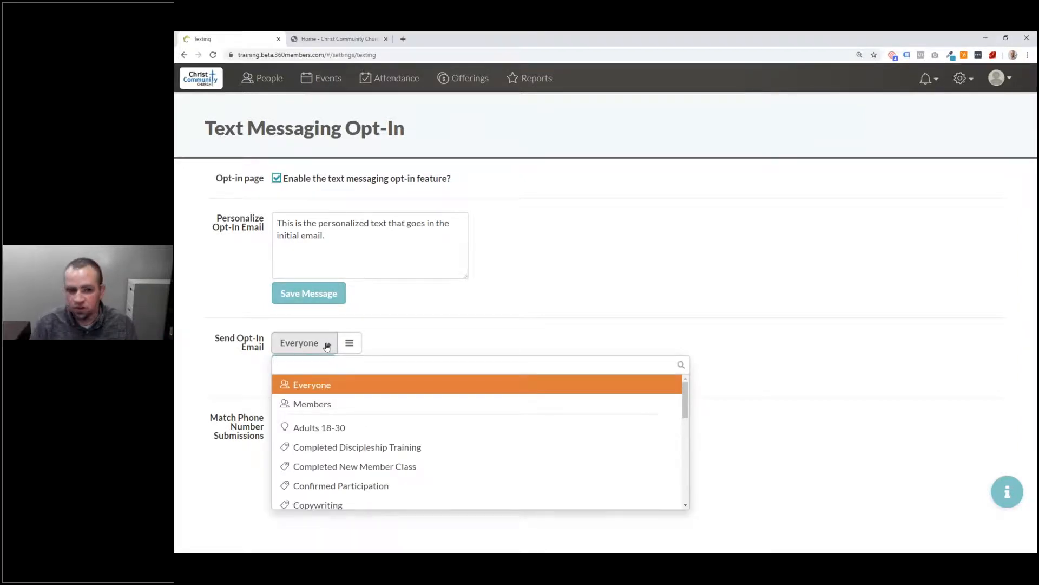
pyautogui.click(414, 328)
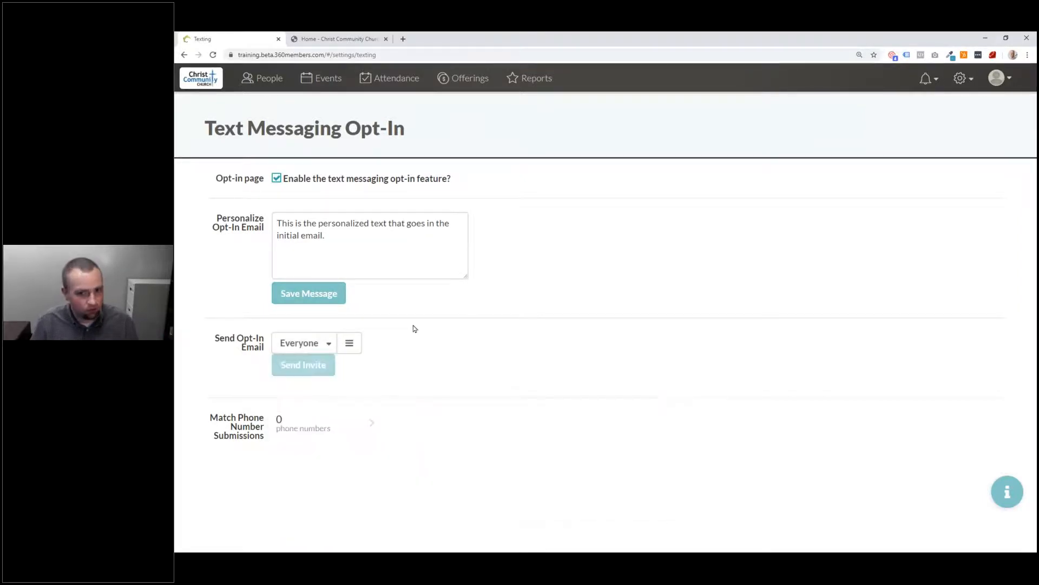
pyautogui.click(350, 343)
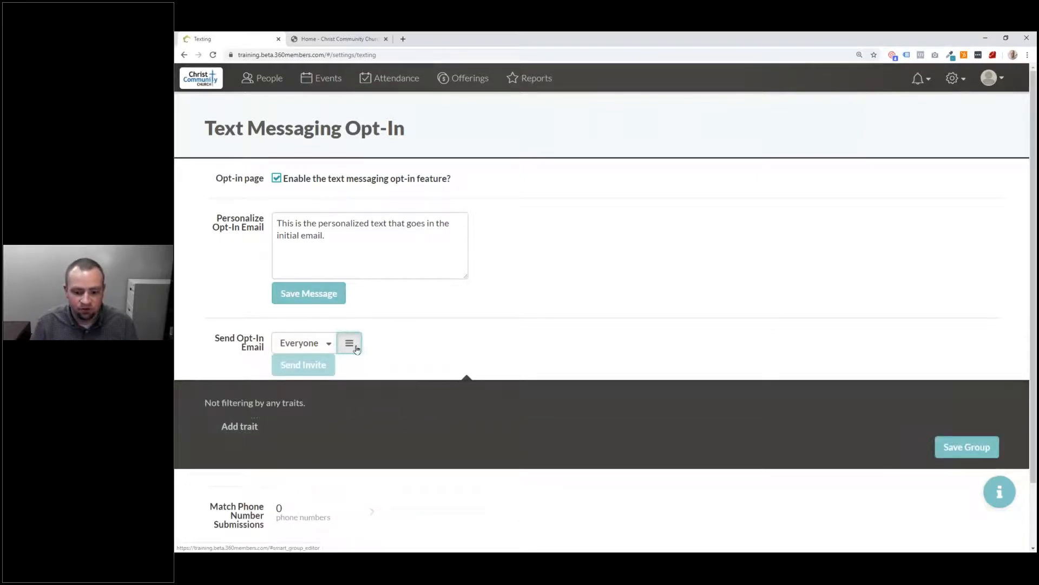
pyautogui.click(339, 347)
pyautogui.click(329, 345)
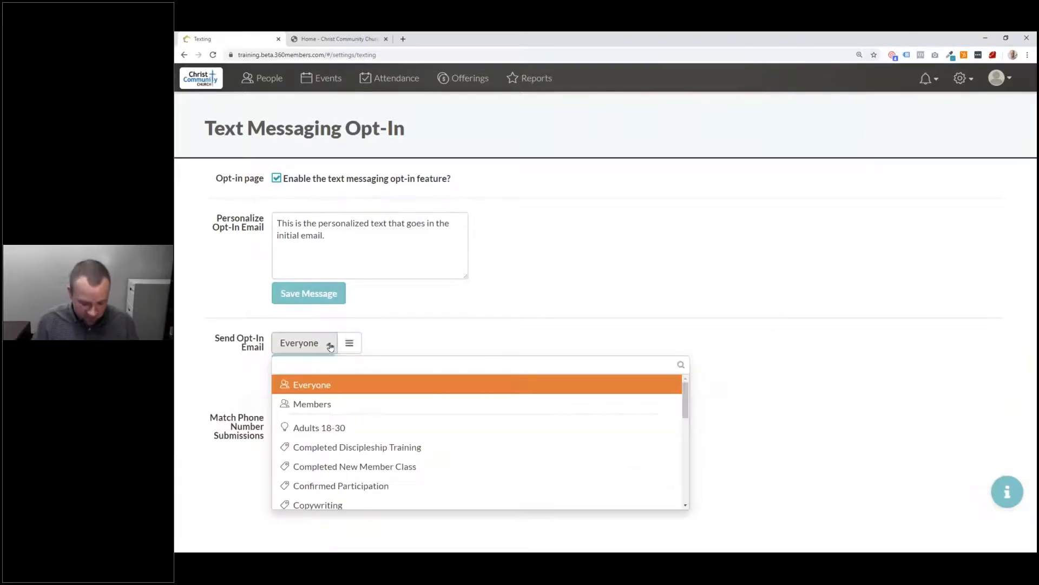
pyautogui.write('Conf')
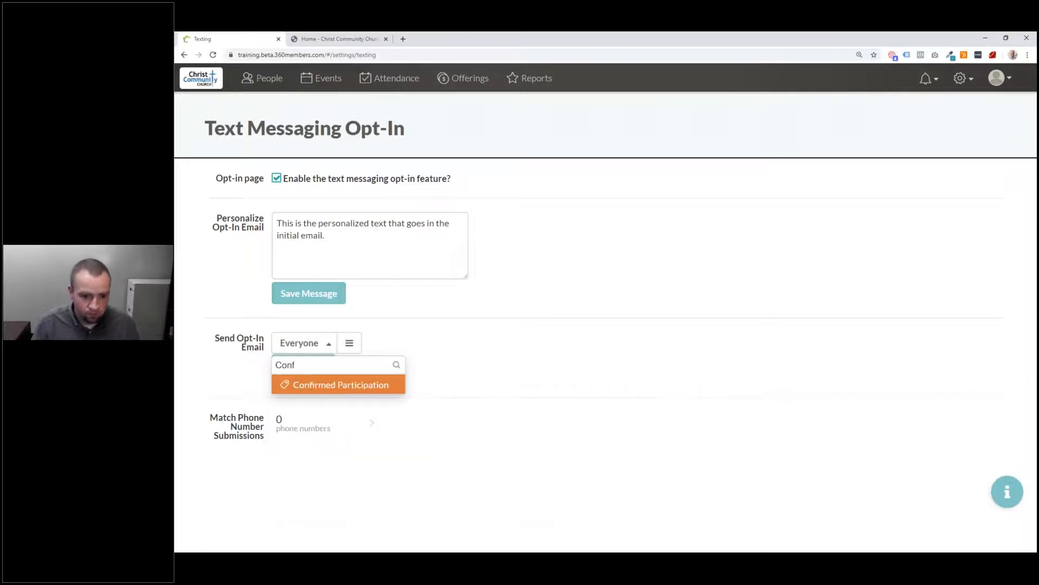
pyautogui.press('Return')
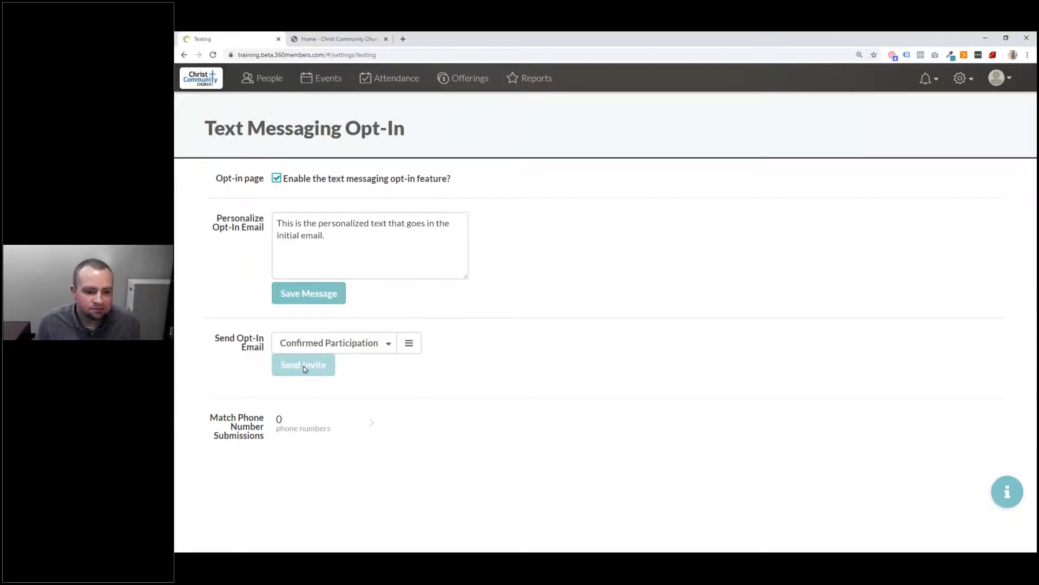
pyautogui.click(312, 351)
pyautogui.click(311, 350)
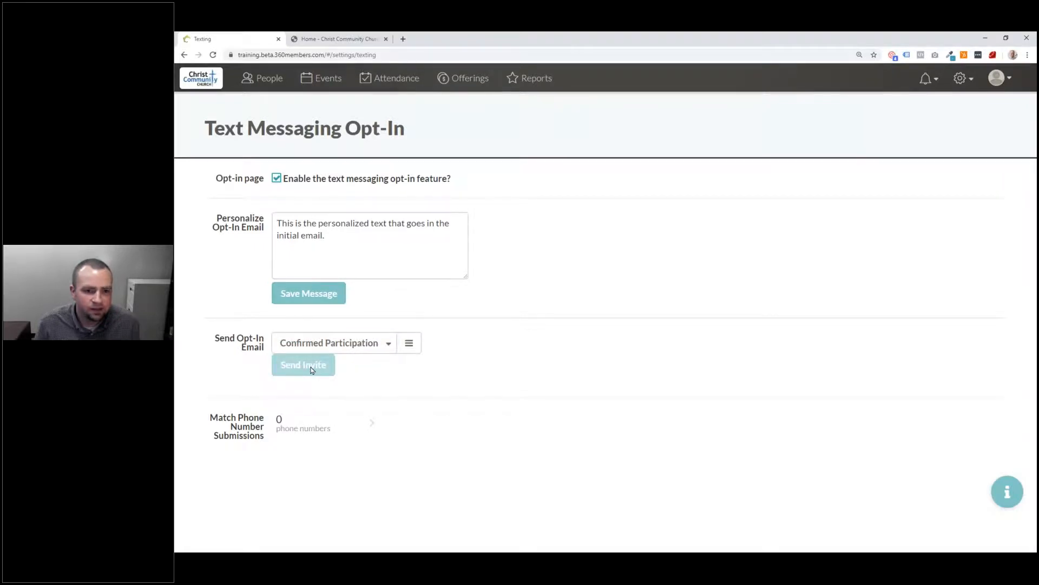
# Step: Reload the texting settings and reselect Confirmed Participation as the recipient group
pyautogui.click(214, 55)
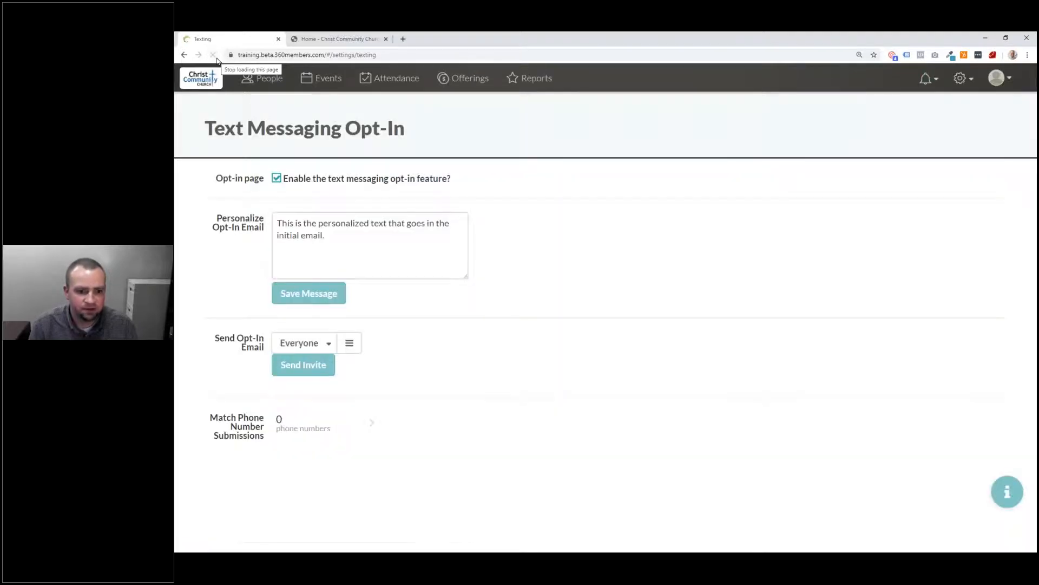
pyautogui.click(309, 345)
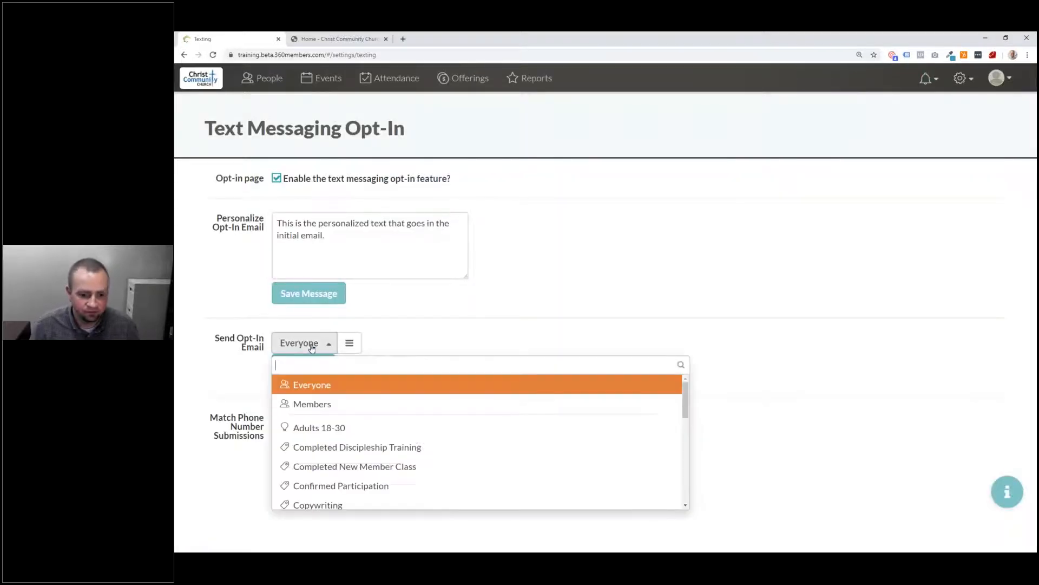
pyautogui.write('Conf')
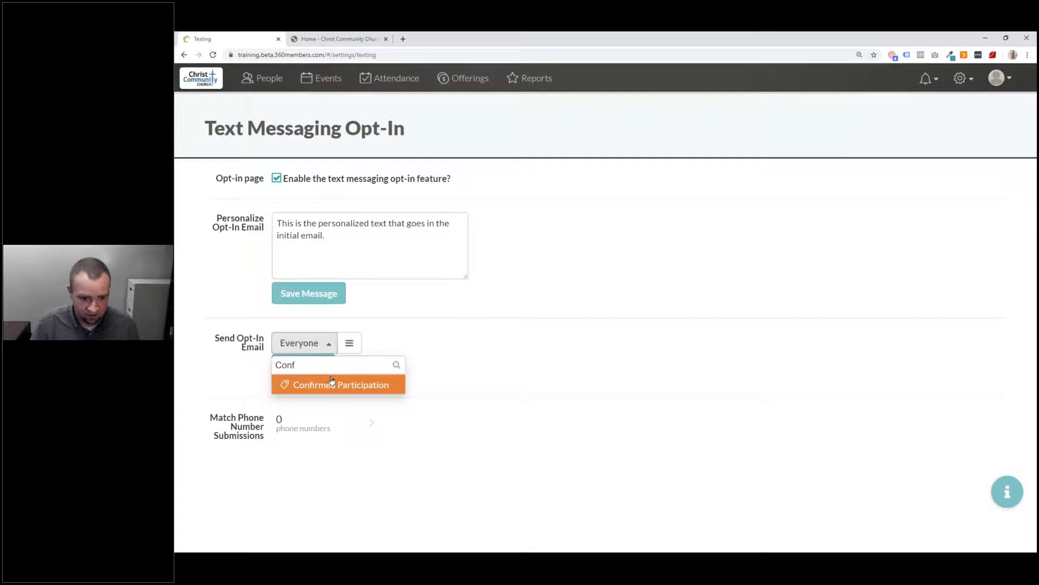
pyautogui.press('Return')
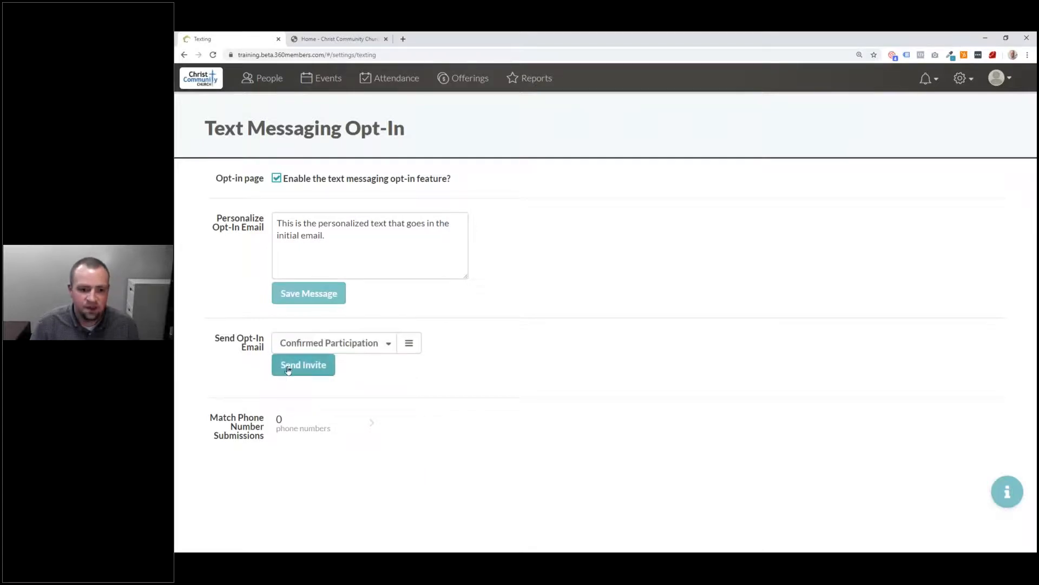
# Step: Send the opt-in invitations to all 8 reviewed recipients and switch to the received email
pyautogui.click(290, 369)
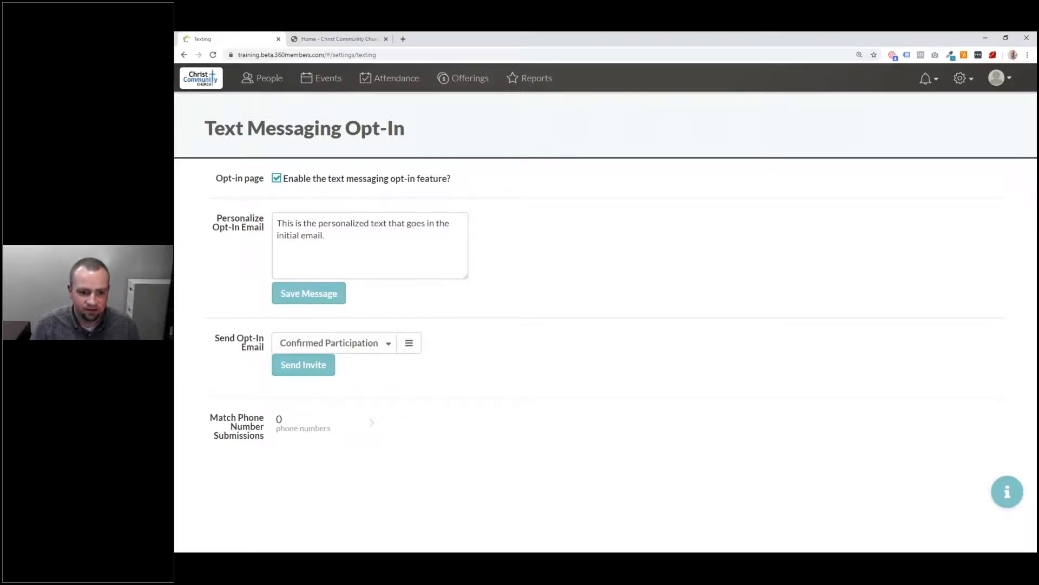
pyautogui.click(315, 367)
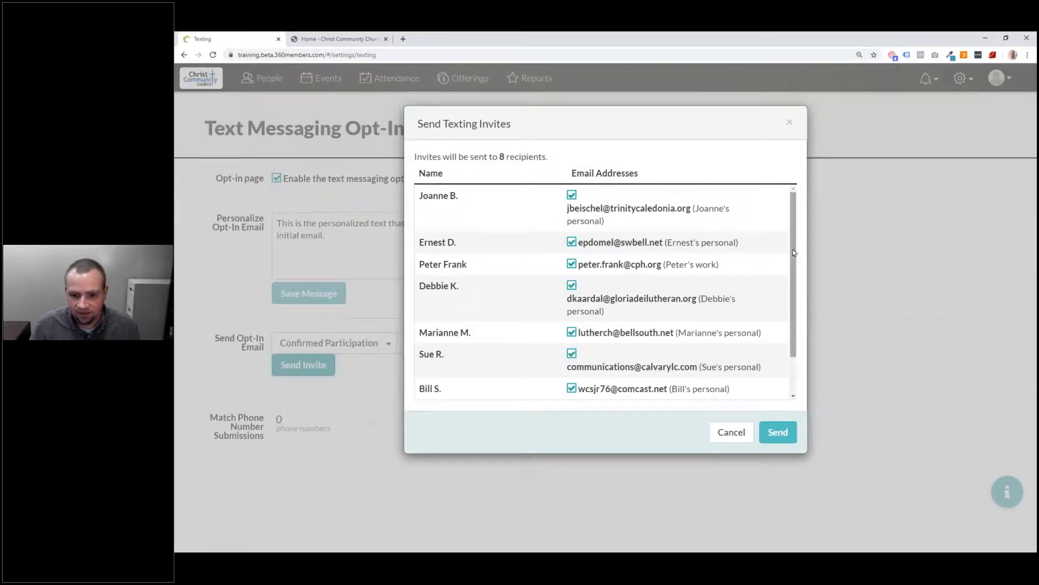
pyautogui.scroll(-2, 794, 254)
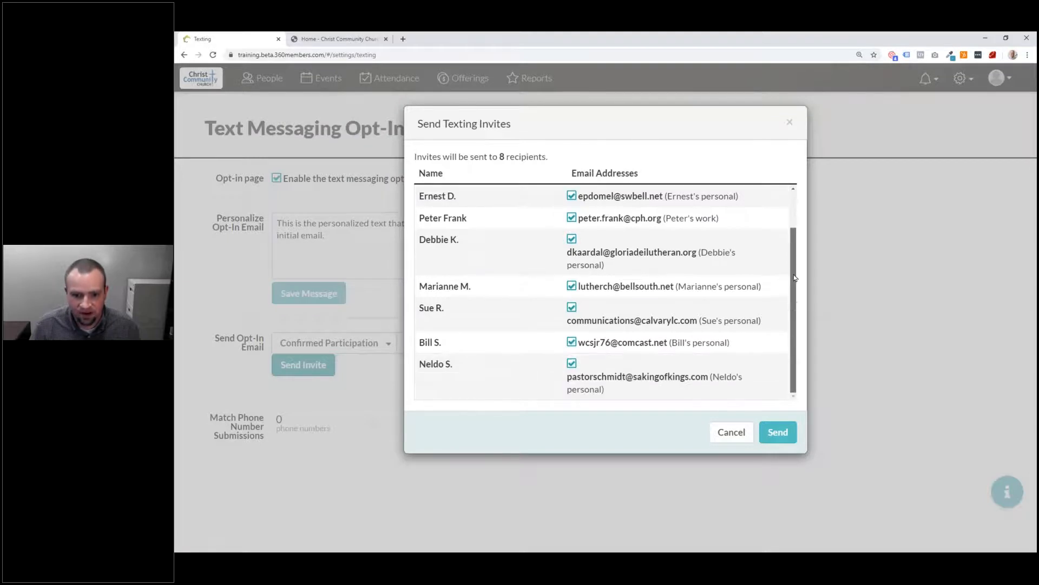
pyautogui.scroll(1, 794, 278)
pyautogui.click(779, 432)
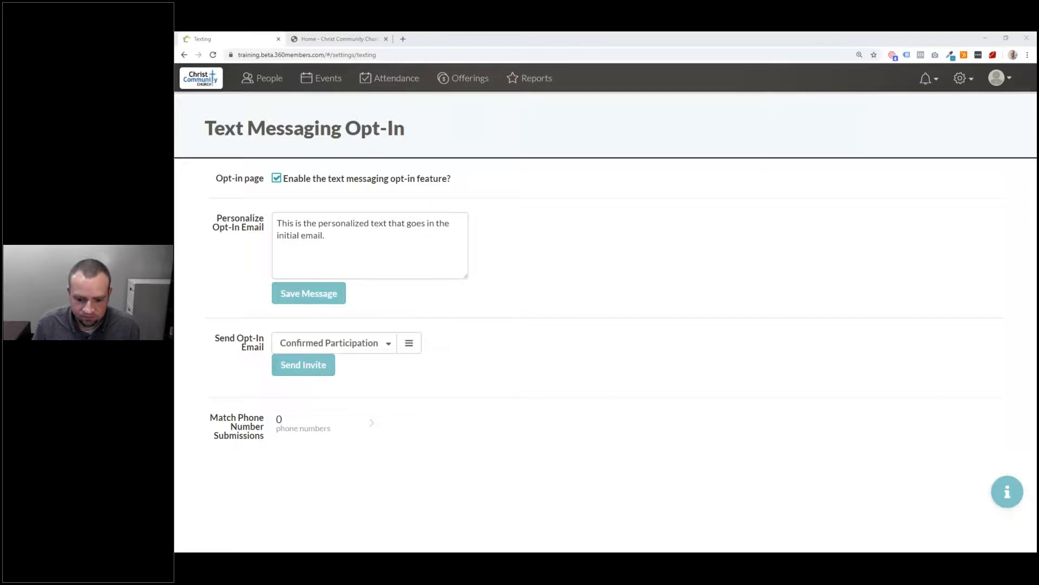
pyautogui.hotkey('alt', 'Tab')
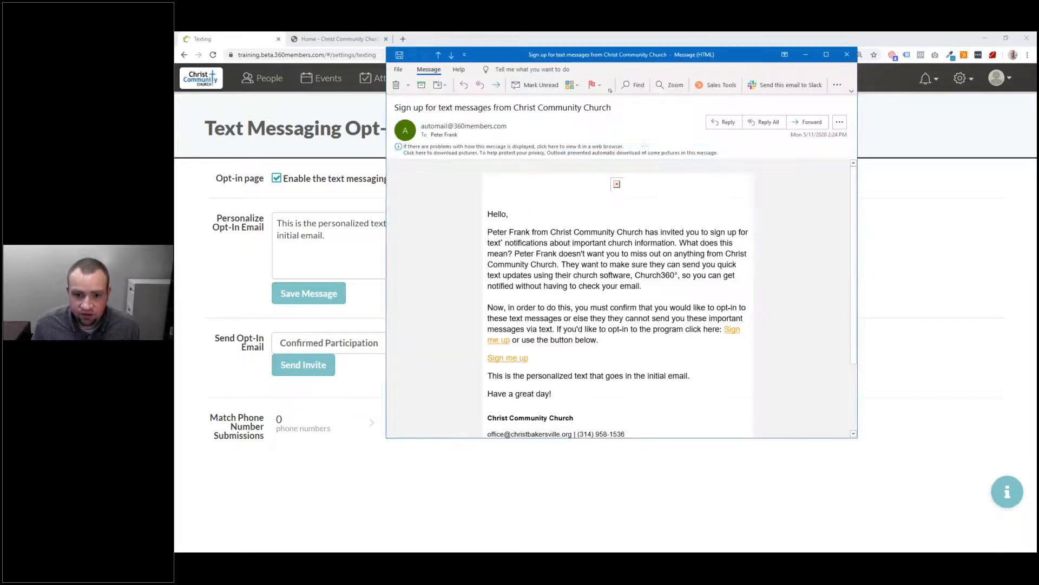
# Step: Download the blocked pictures in the 'Sign up for text messages' invitation email
pyautogui.click(646, 152)
pyautogui.click(659, 157)
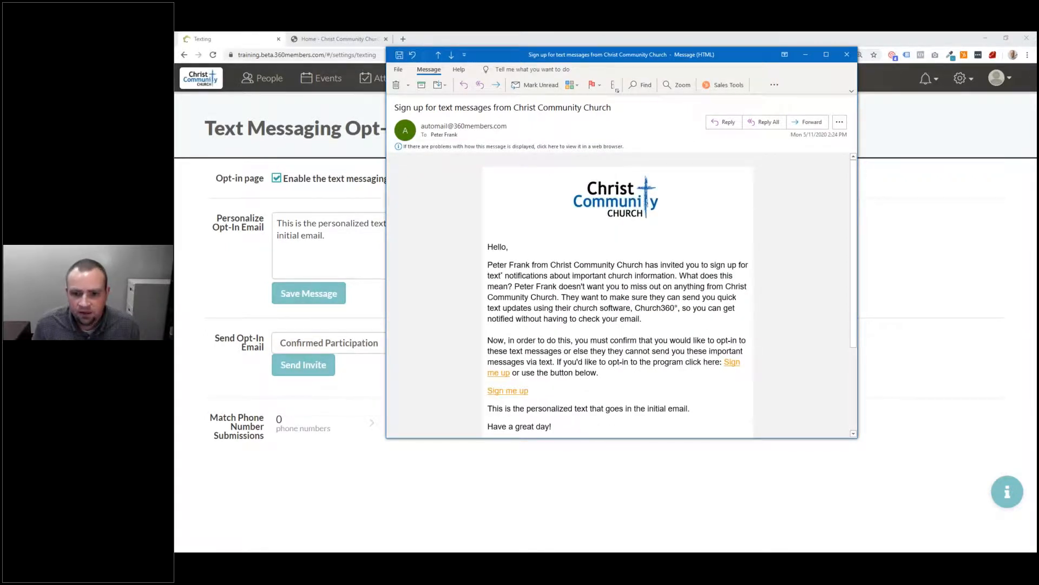
pyautogui.scroll(-2, 757, 426)
pyautogui.scroll(2, 756, 426)
pyautogui.moveTo(743, 440); pyautogui.dragTo(725, 523)
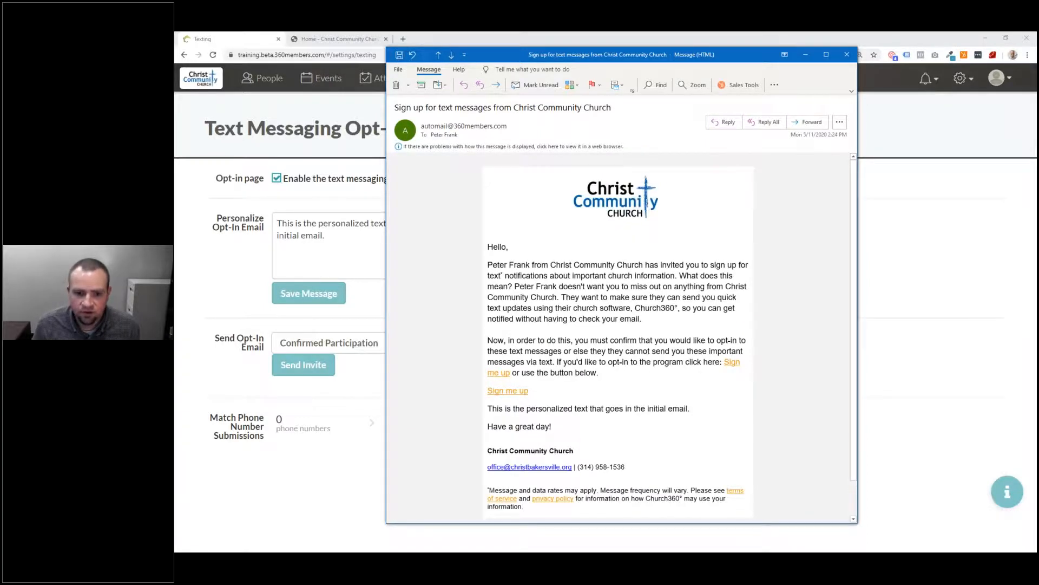
# Step: Read through the invitation's text and follow its Sign me up link to the opt-in page
pyautogui.moveTo(488, 265); pyautogui.dragTo(531, 265)
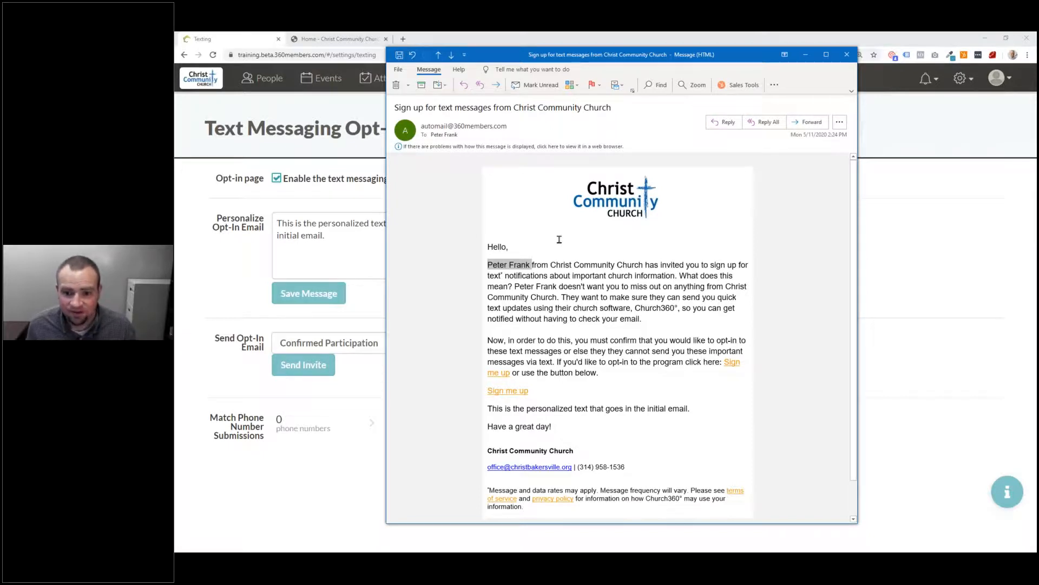
pyautogui.moveTo(514, 286); pyautogui.dragTo(620, 372)
pyautogui.click(620, 372)
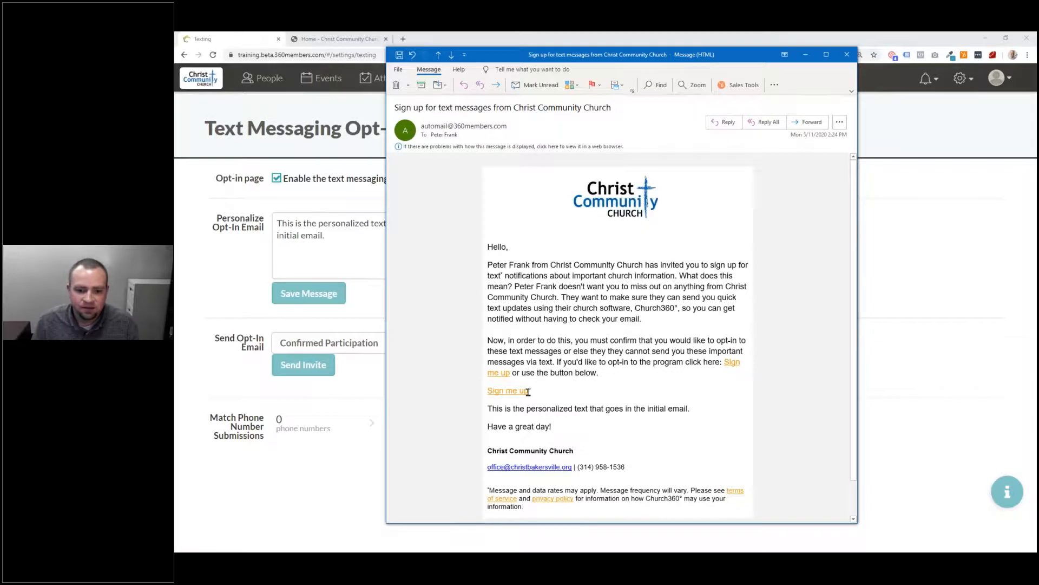
pyautogui.moveTo(704, 414); pyautogui.dragTo(495, 414)
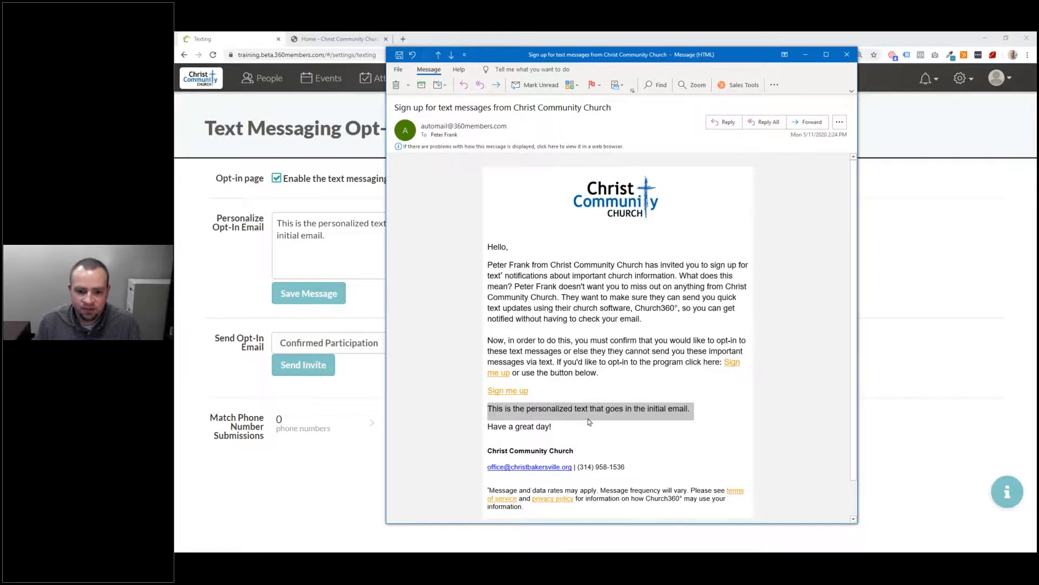
pyautogui.click(567, 503)
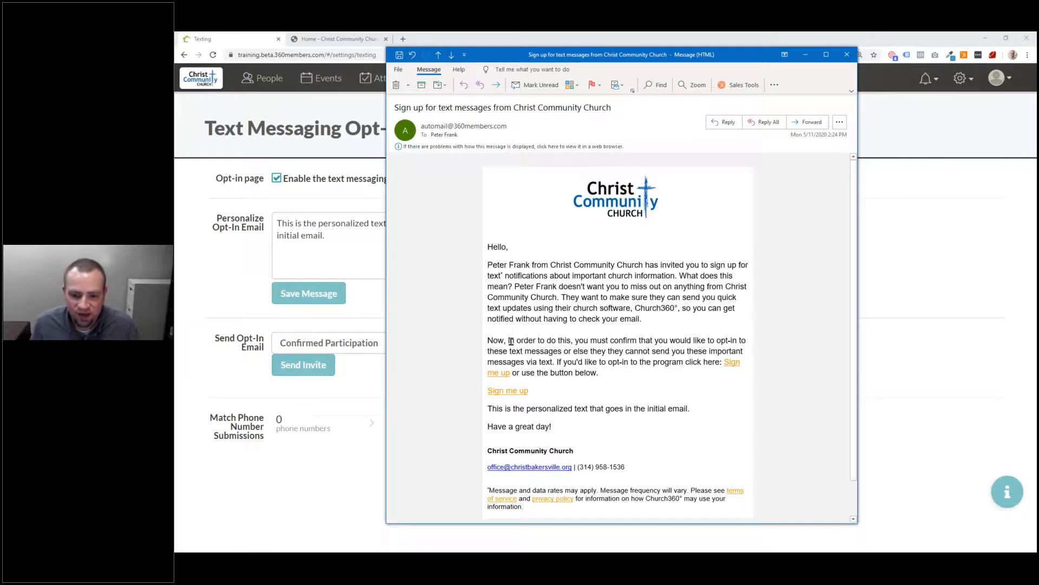
pyautogui.click(509, 390)
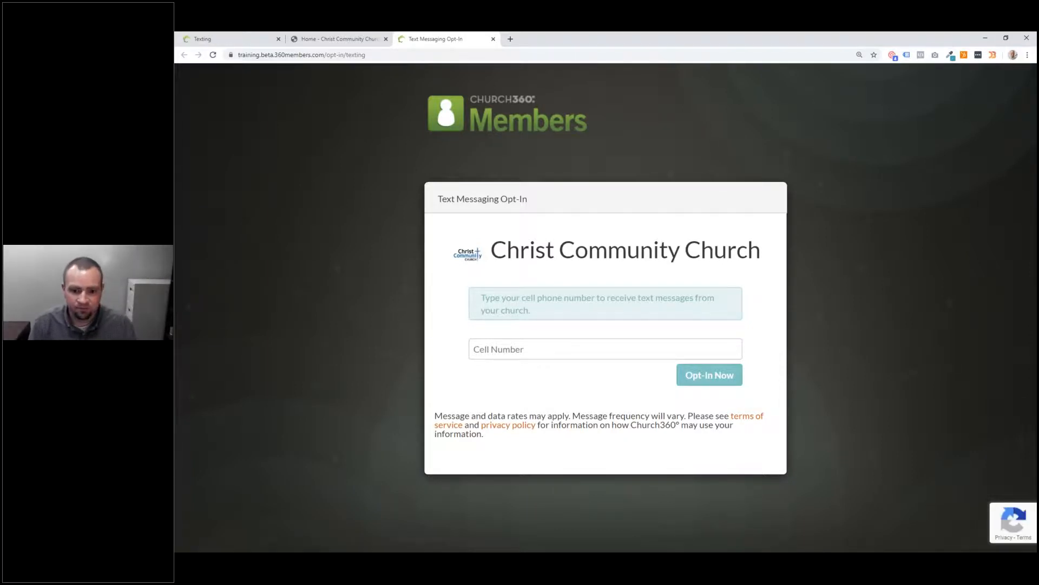
# Step: Enter a cell phone number on the public opt-in page and submit it
pyautogui.click(520, 353)
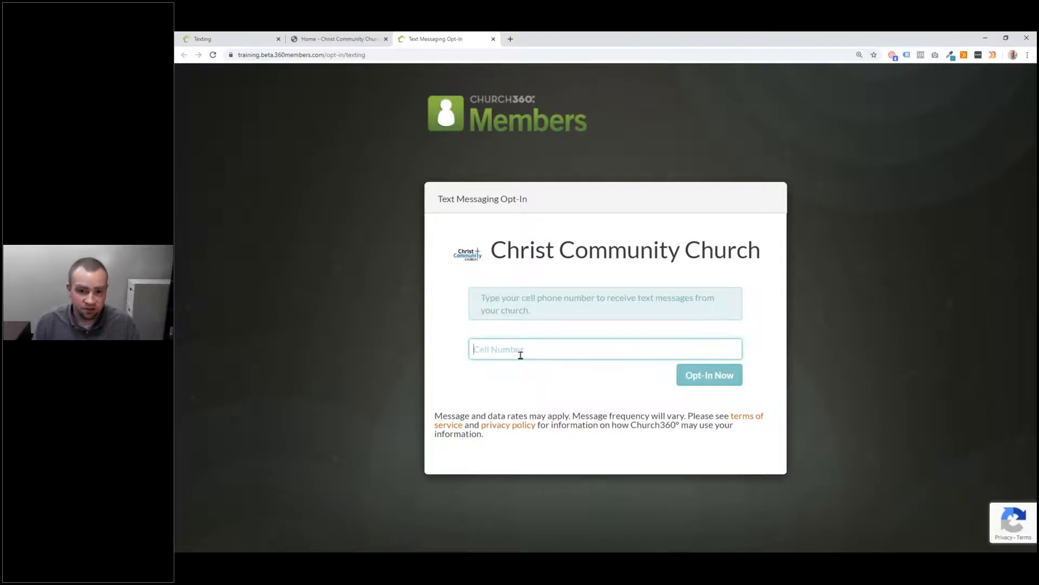
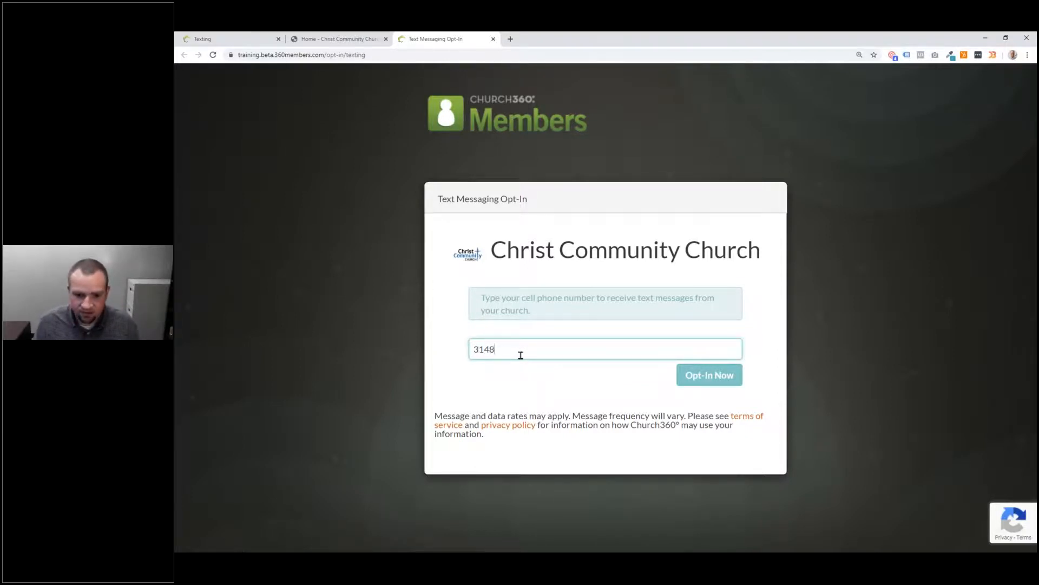
pyautogui.click(540, 389)
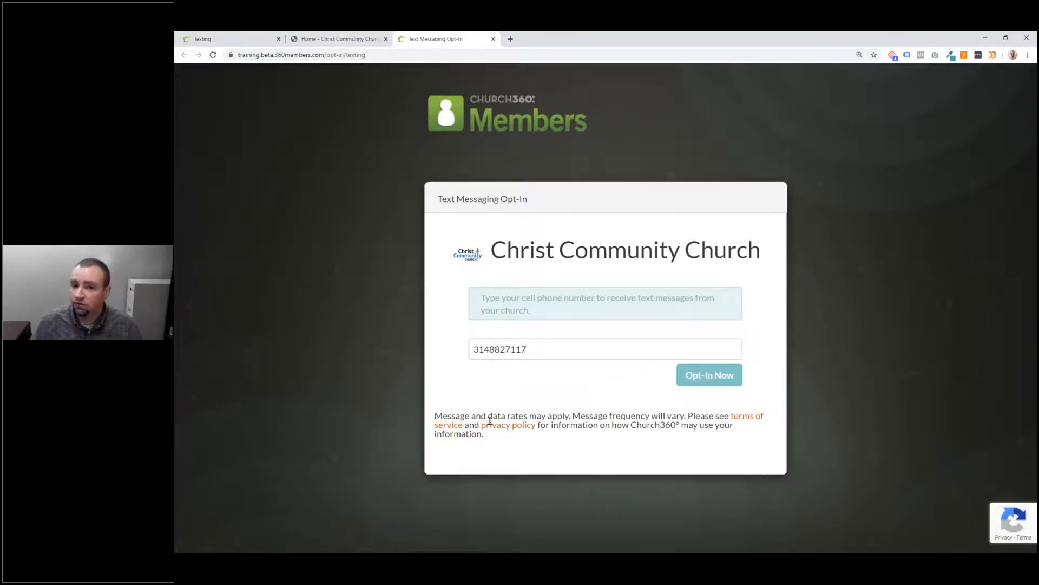
pyautogui.moveTo(434, 415); pyautogui.dragTo(570, 419)
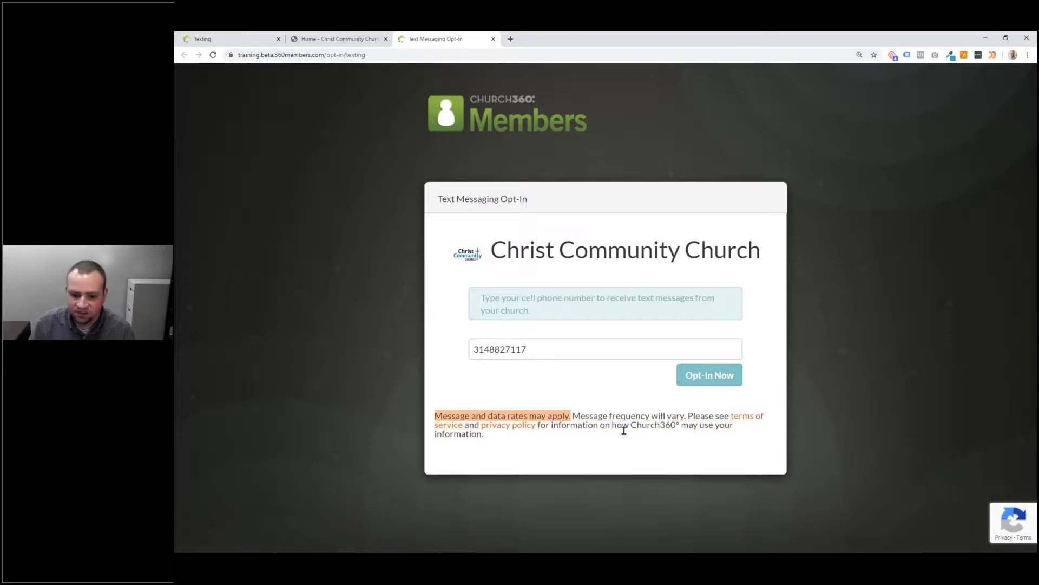
pyautogui.click(667, 435)
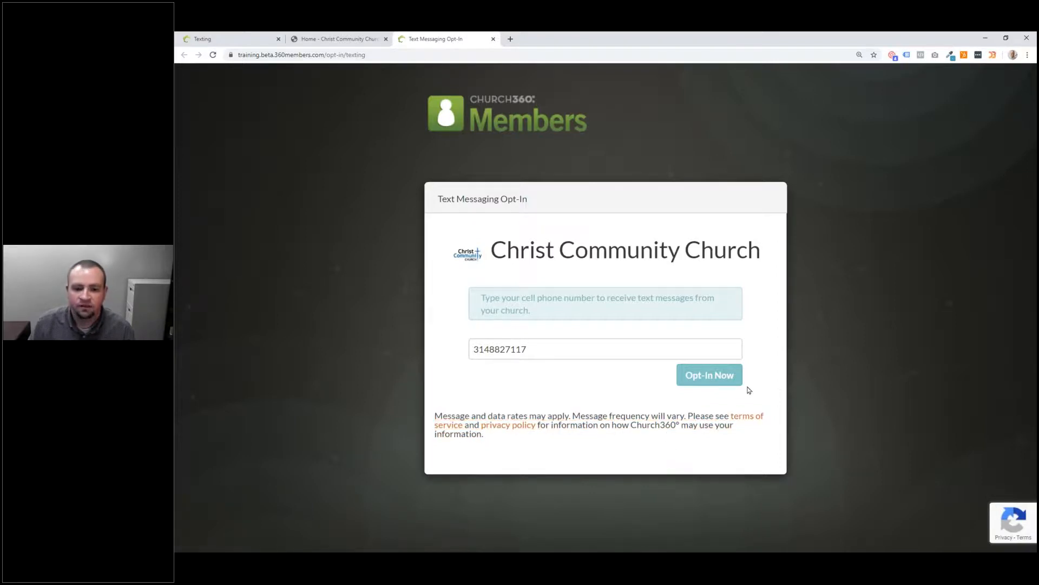
pyautogui.click(700, 377)
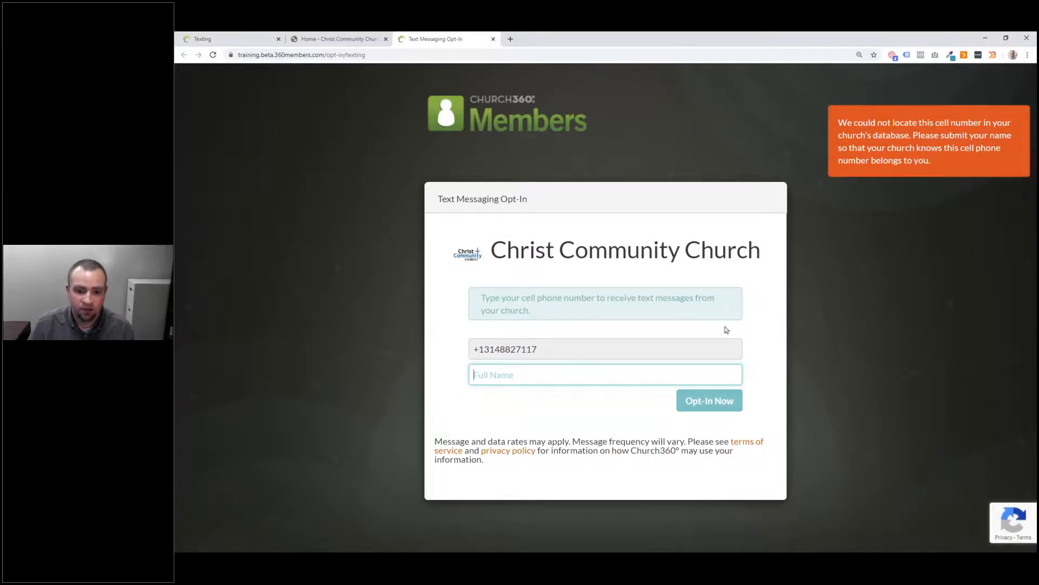
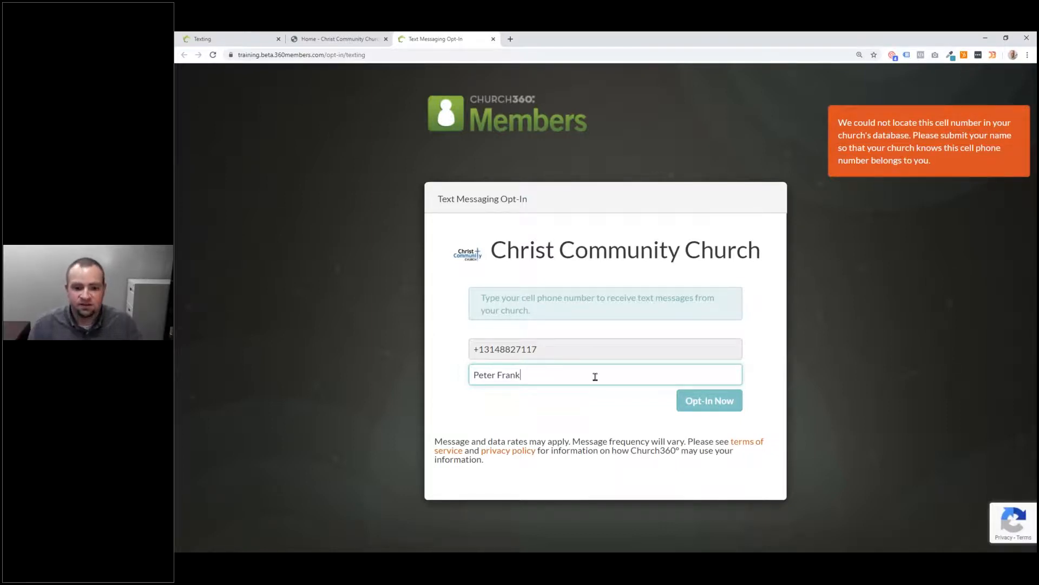
# Step: Add the submitter's full name, submit with Opt-In Now, and return to the Texting tab
pyautogui.click(696, 401)
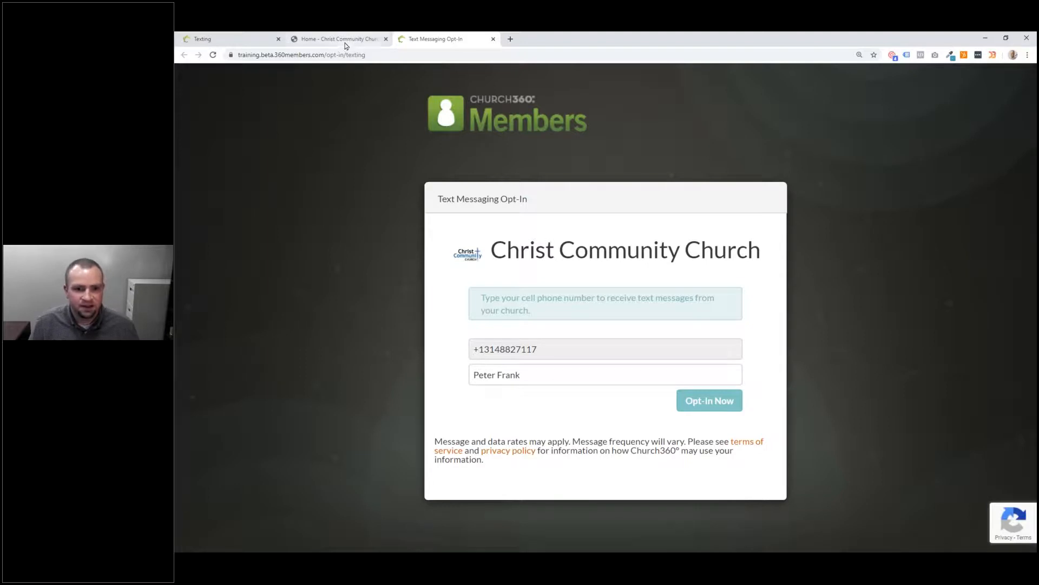
pyautogui.click(240, 40)
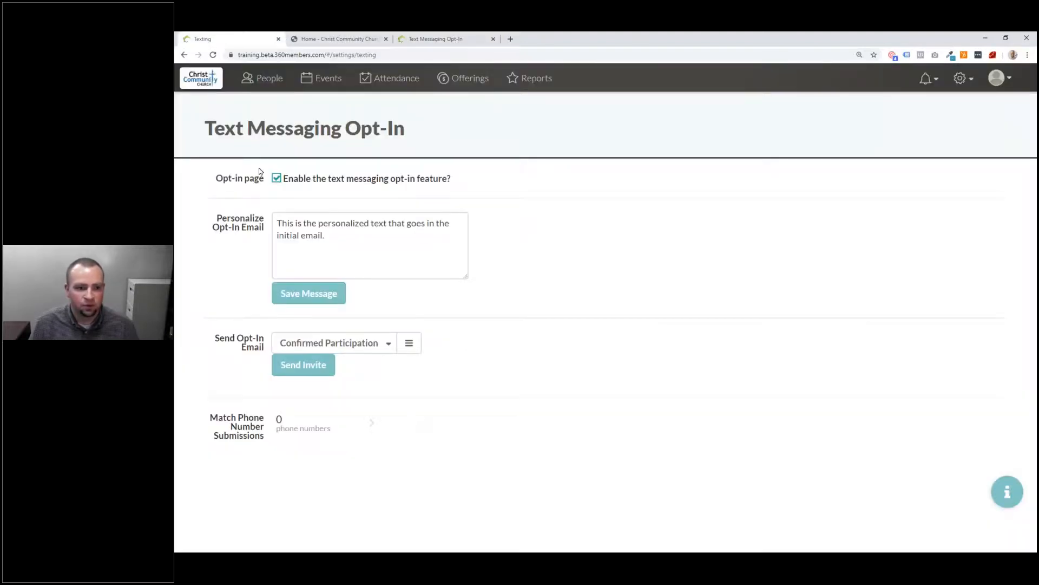
# Step: Reload the texting settings until 3 phone number submissions appear, then open that submissions list
pyautogui.click(213, 55)
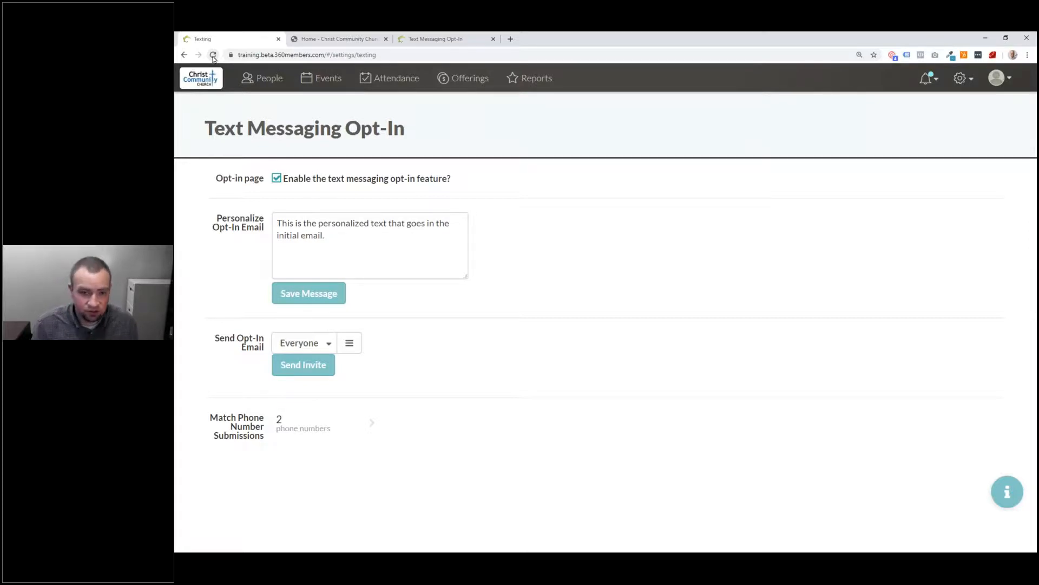
pyautogui.click(467, 38)
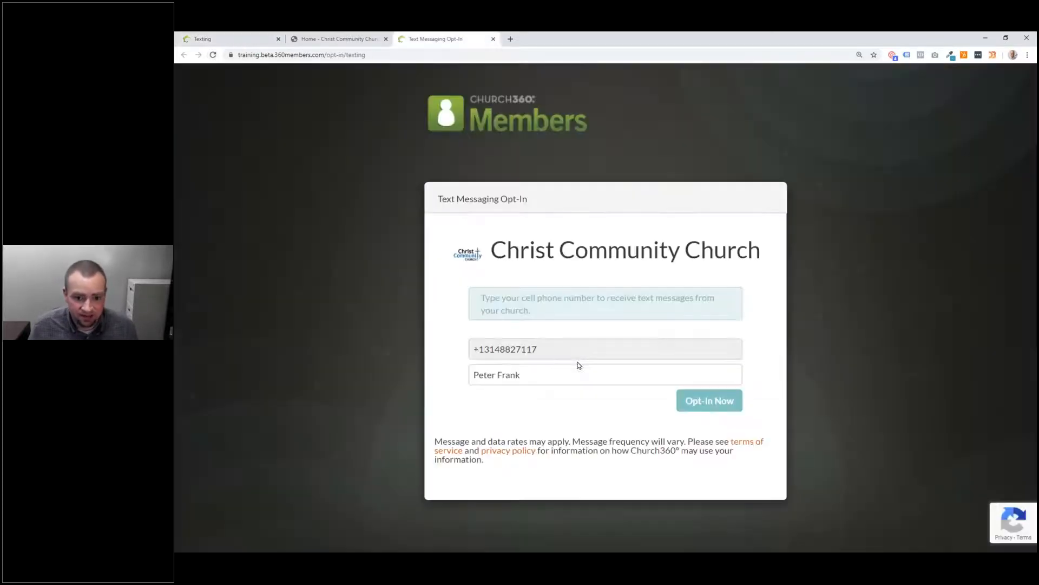
pyautogui.moveTo(538, 350); pyautogui.dragTo(468, 352)
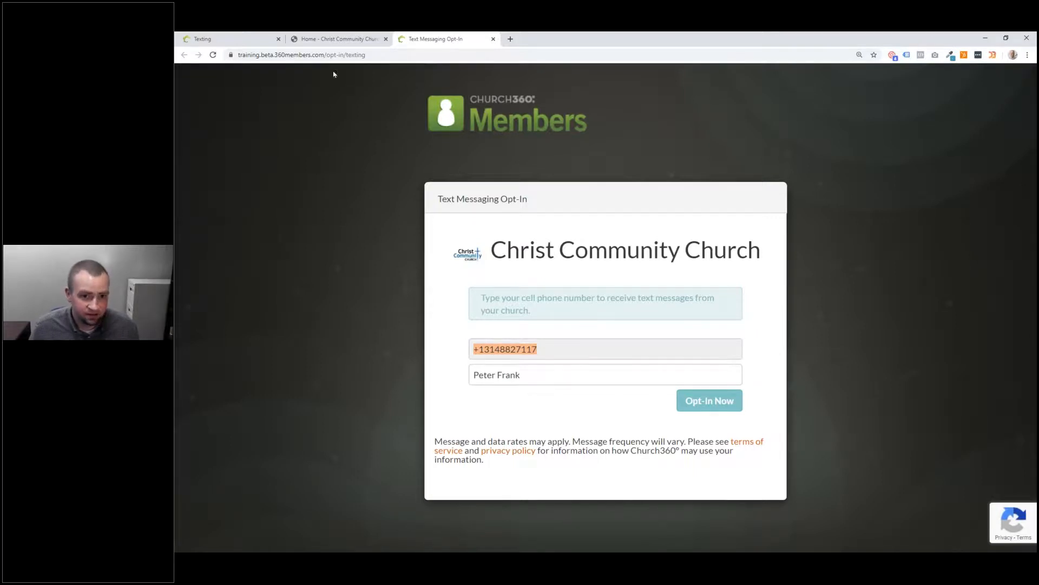
pyautogui.click(254, 40)
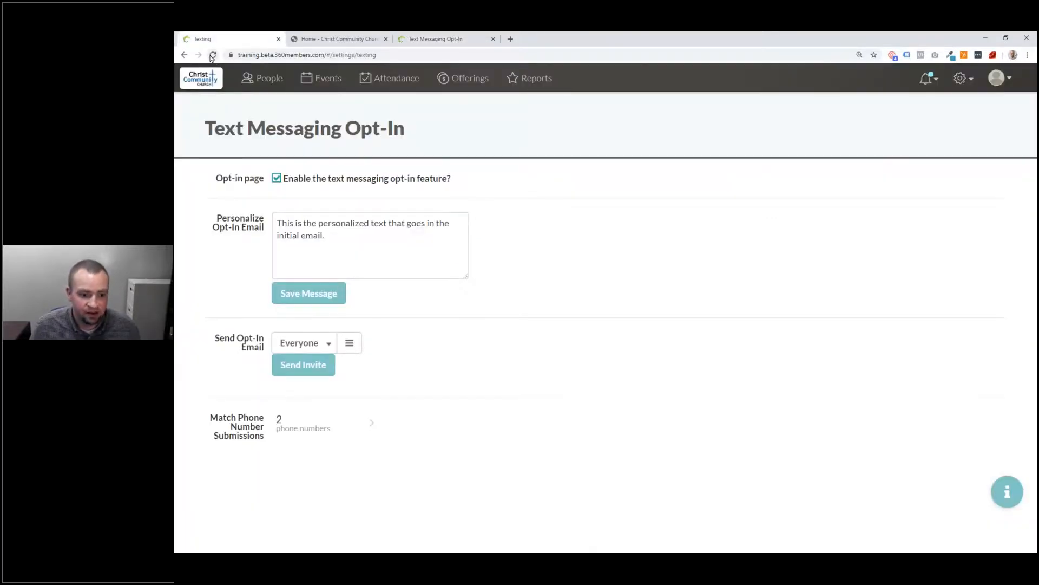
pyautogui.click(212, 56)
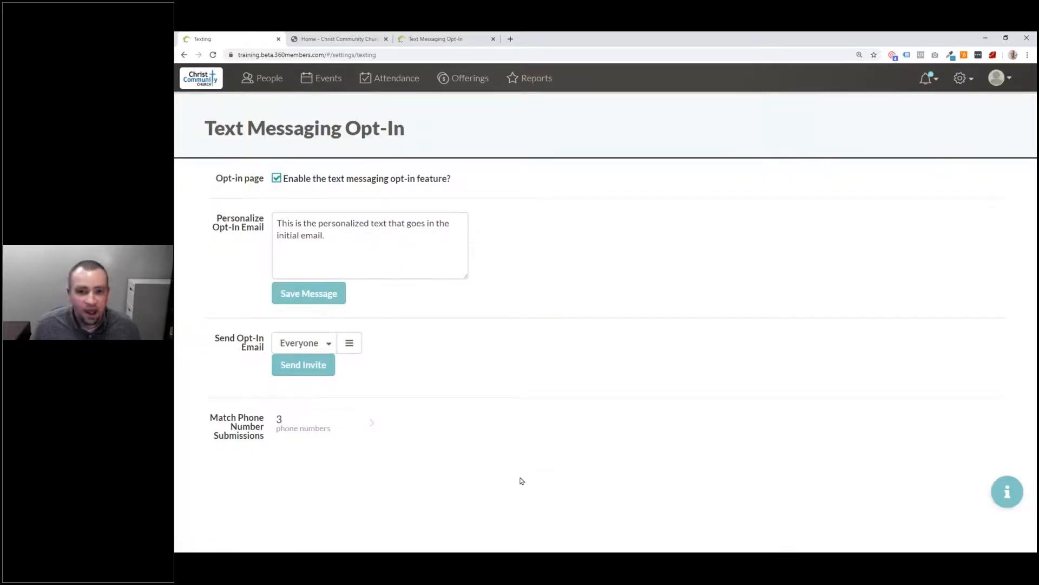
pyautogui.click(352, 434)
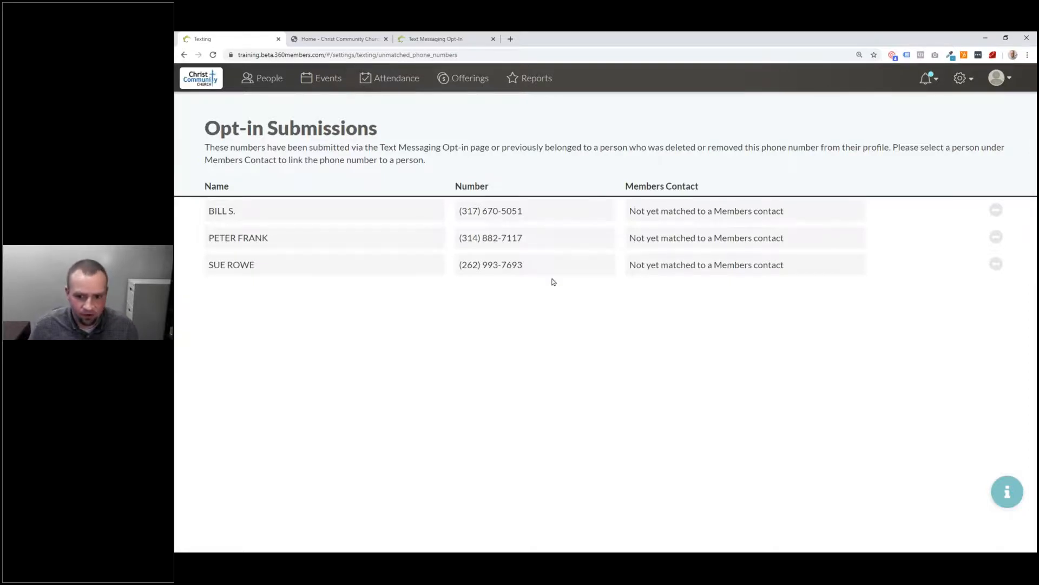
# Step: Link the first two submitted phone numbers to their matching member contacts
pyautogui.click(675, 241)
pyautogui.click(699, 245)
pyautogui.write('Peter')
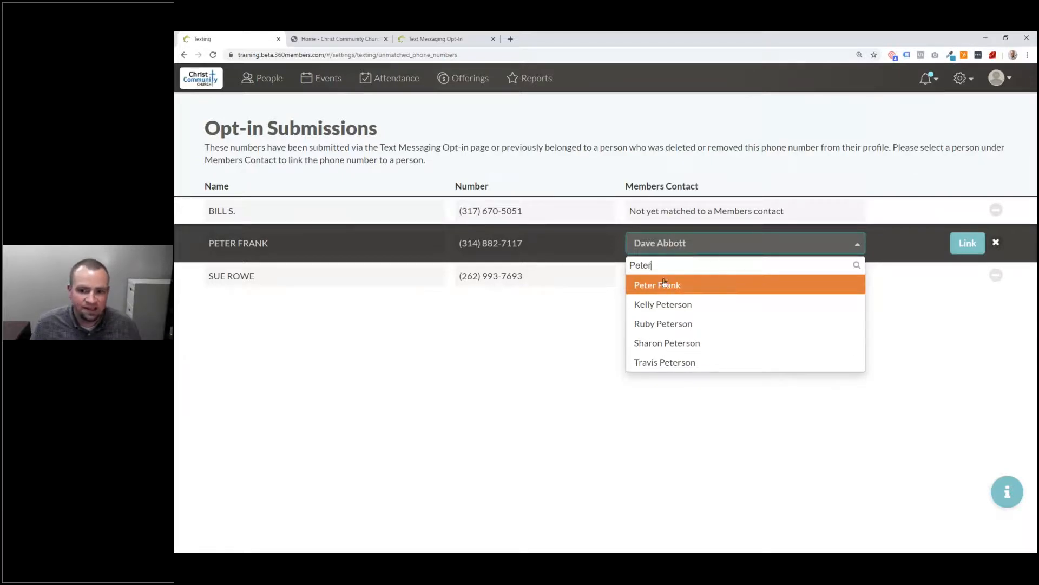
pyautogui.click(669, 284)
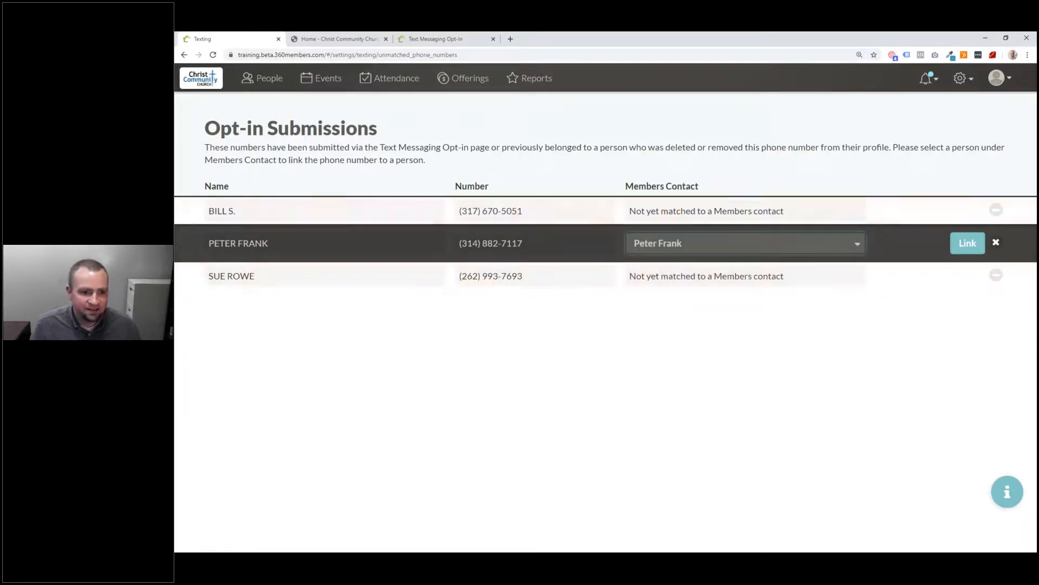
pyautogui.click(971, 246)
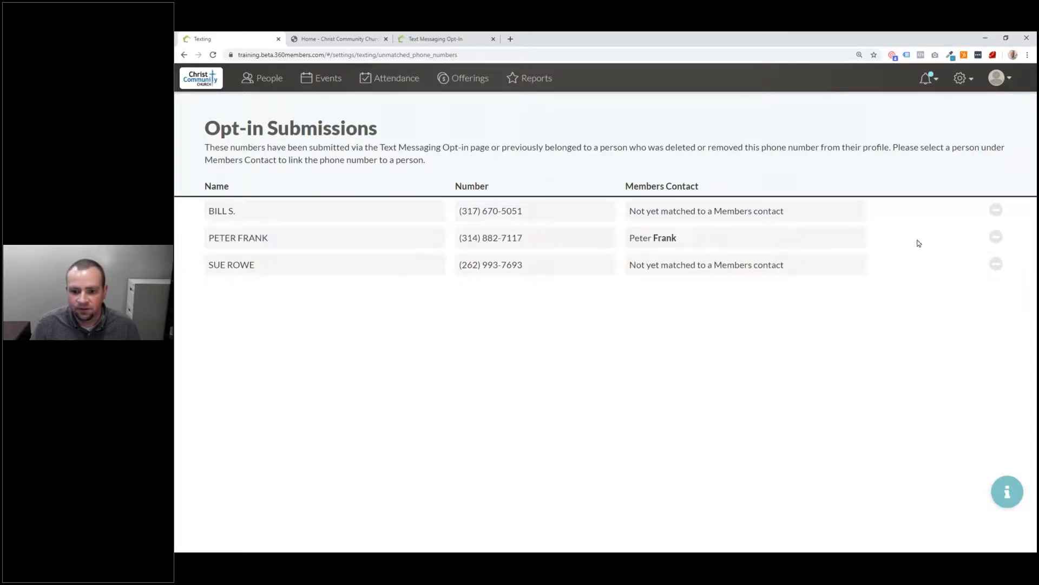
pyautogui.click(695, 211)
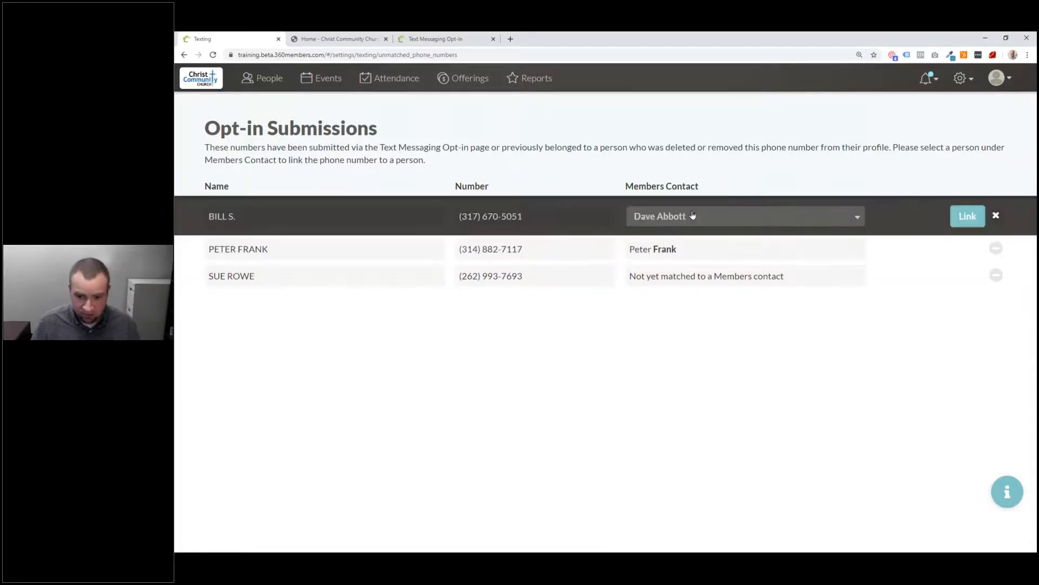
pyautogui.click(693, 215)
pyautogui.write('Bill S')
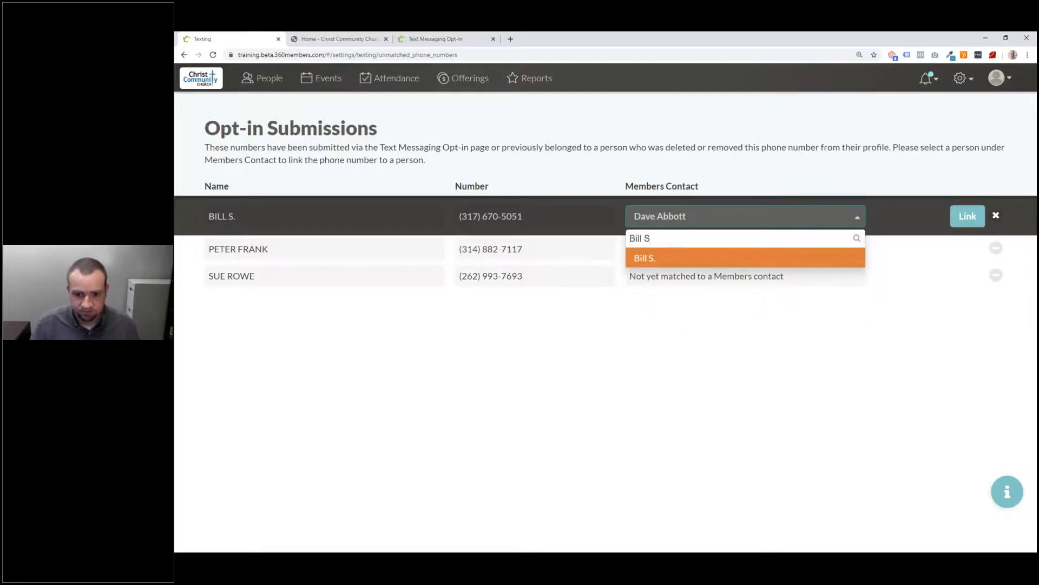
pyautogui.click(656, 259)
pyautogui.click(968, 216)
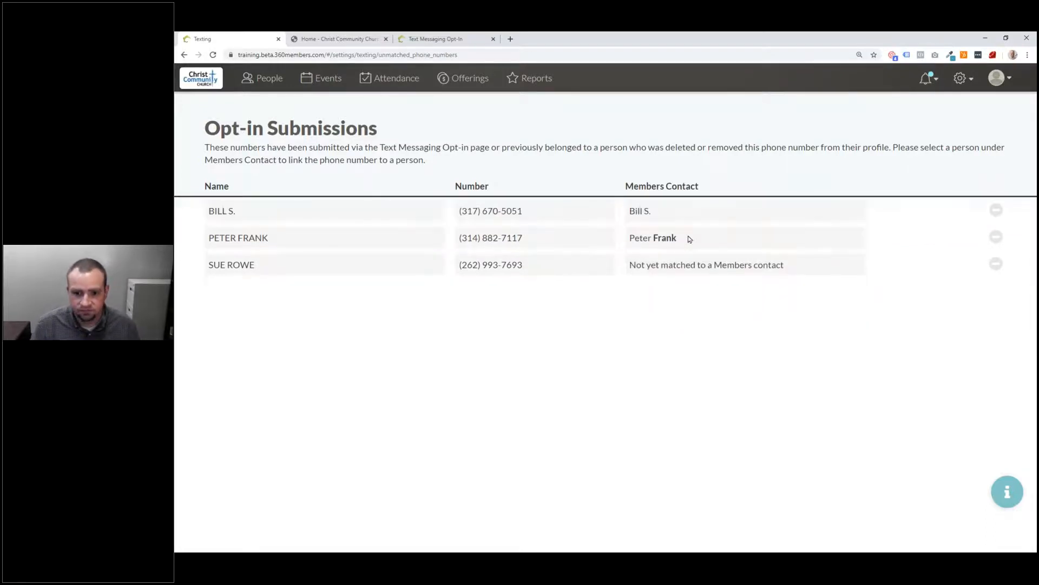
# Step: Link the last listed submission to its member contact, then reload the submissions page
pyautogui.click(683, 265)
pyautogui.click(715, 268)
pyautogui.write('Su')
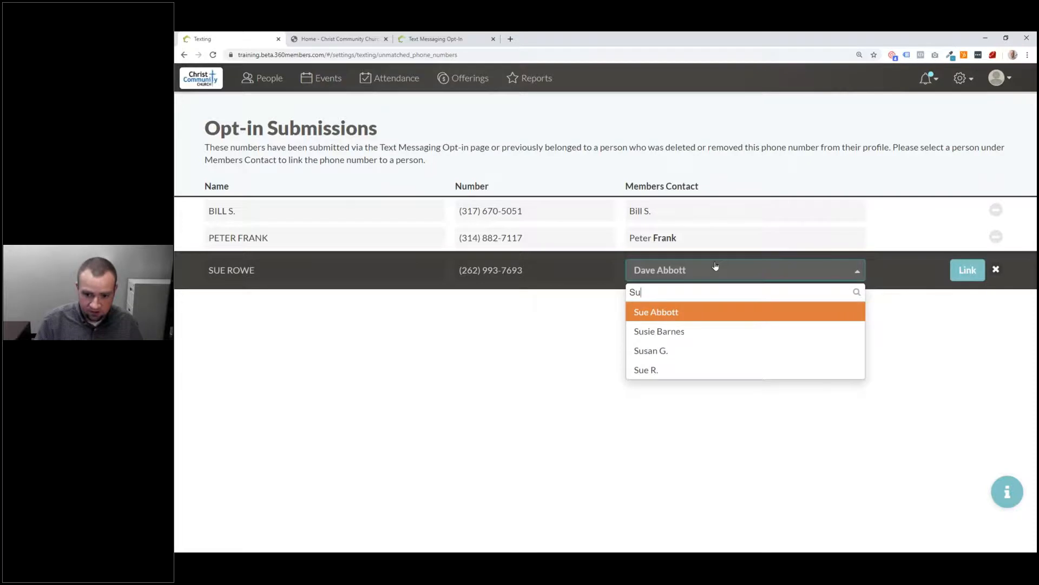
pyautogui.write('e')
pyautogui.click(689, 330)
pyautogui.click(978, 276)
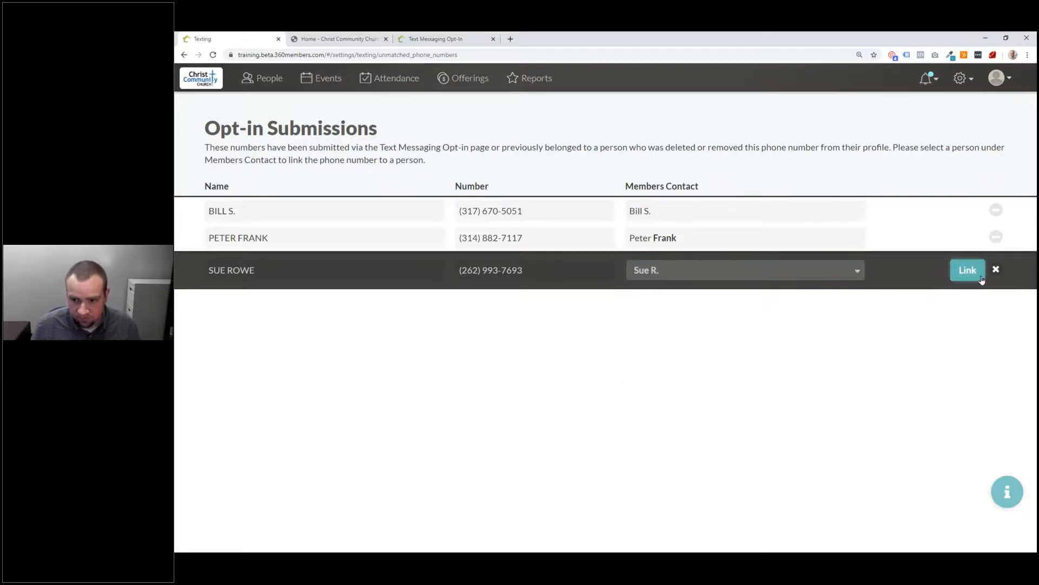
pyautogui.click(213, 54)
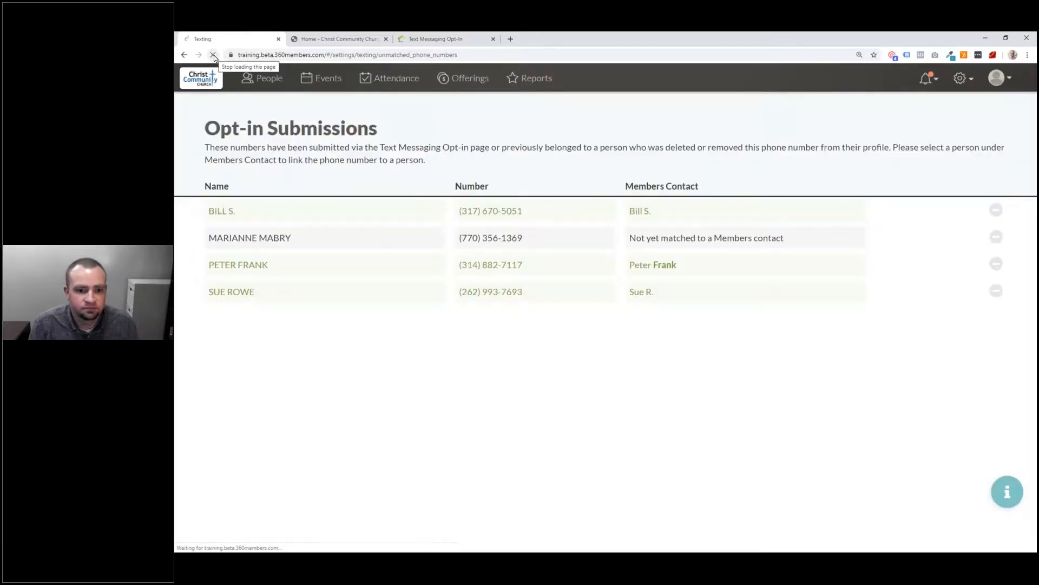
# Step: Link the newly submitted number to its matching member and reload again
pyautogui.click(673, 237)
pyautogui.click(674, 240)
pyautogui.write('Mari')
pyautogui.click(677, 284)
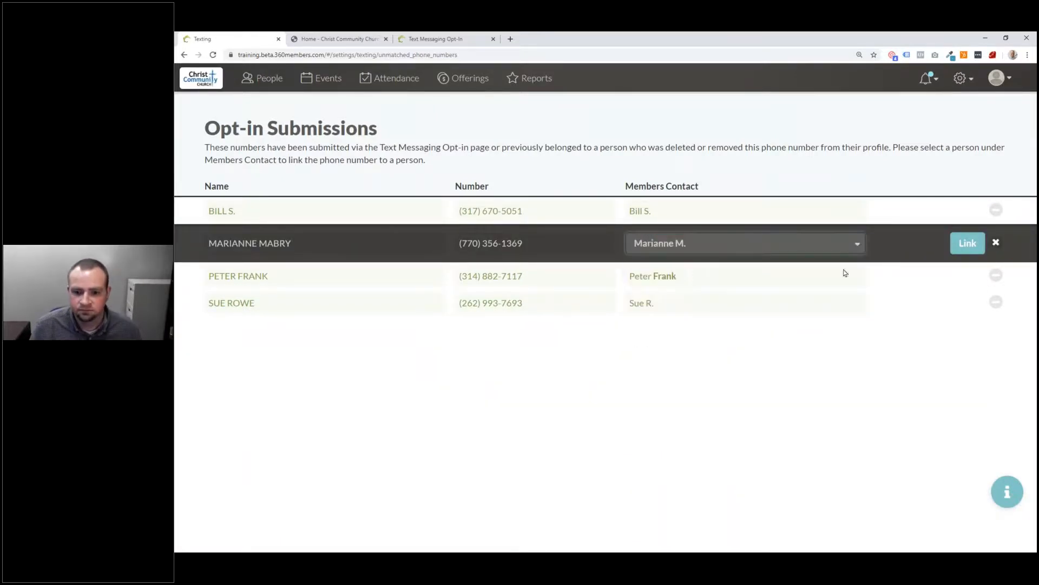
pyautogui.click(967, 243)
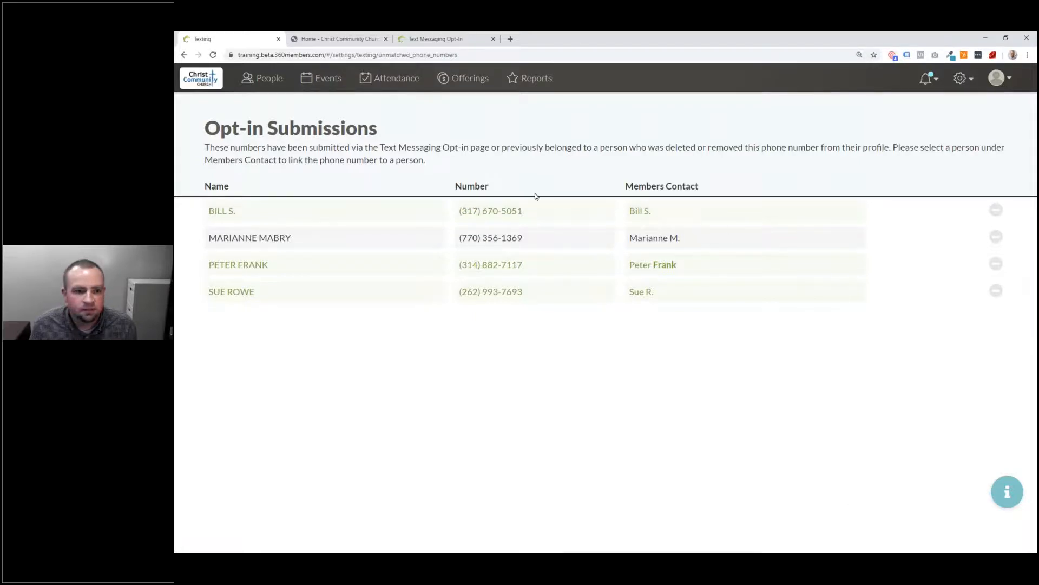
pyautogui.click(215, 56)
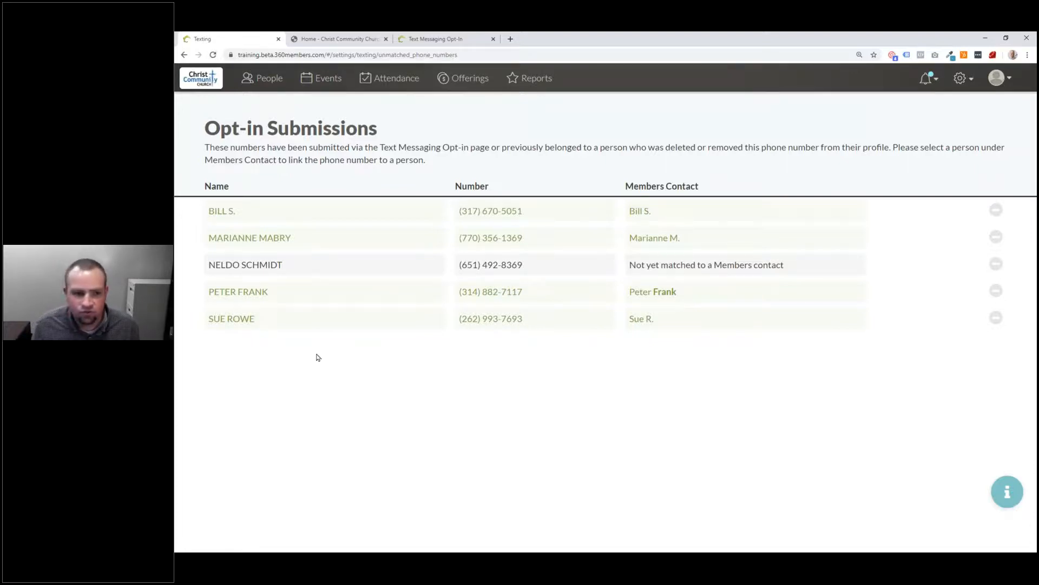
# Step: Add a cell phone number to a member's profile in People
pyautogui.click(261, 81)
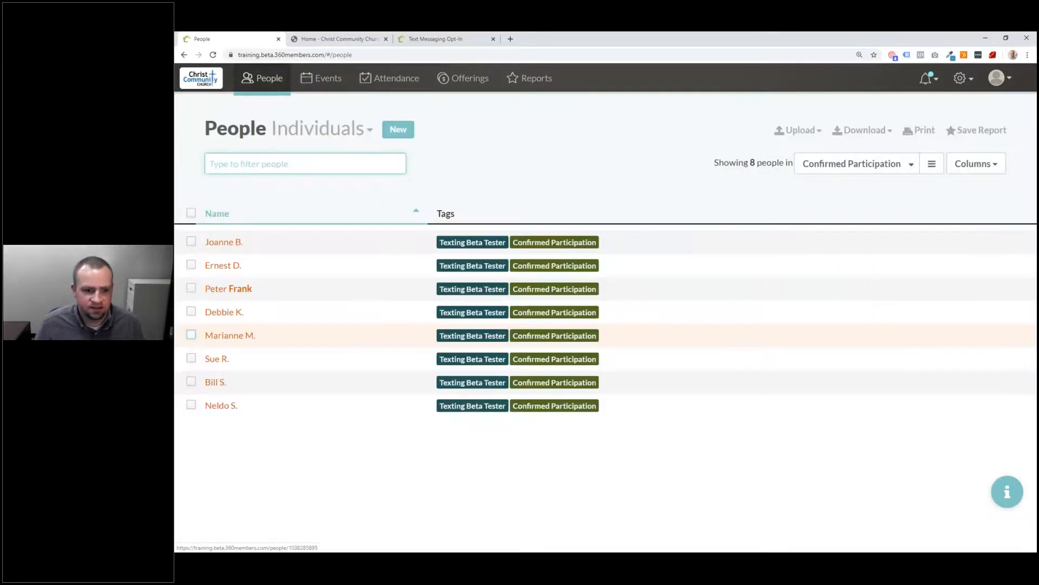
pyautogui.click(224, 241)
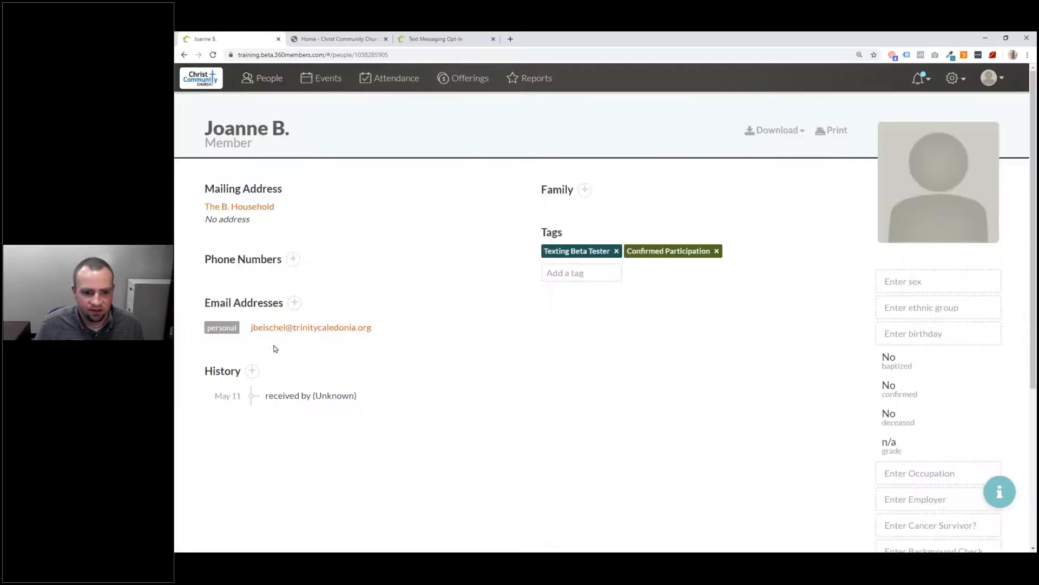
pyautogui.click(292, 259)
pyautogui.click(238, 286)
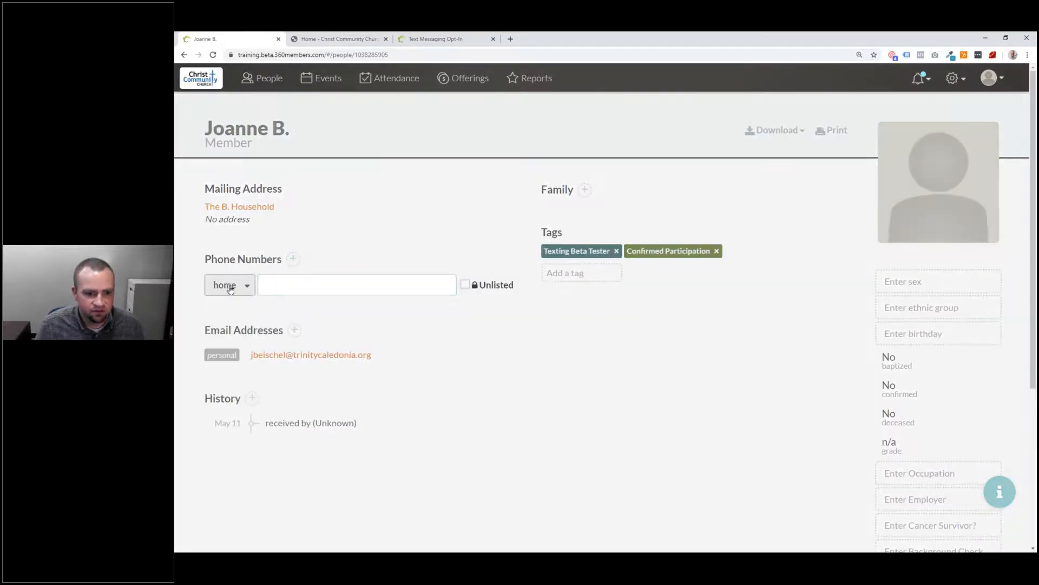
pyautogui.click(222, 346)
pyautogui.click(307, 288)
pyautogui.press('Return')
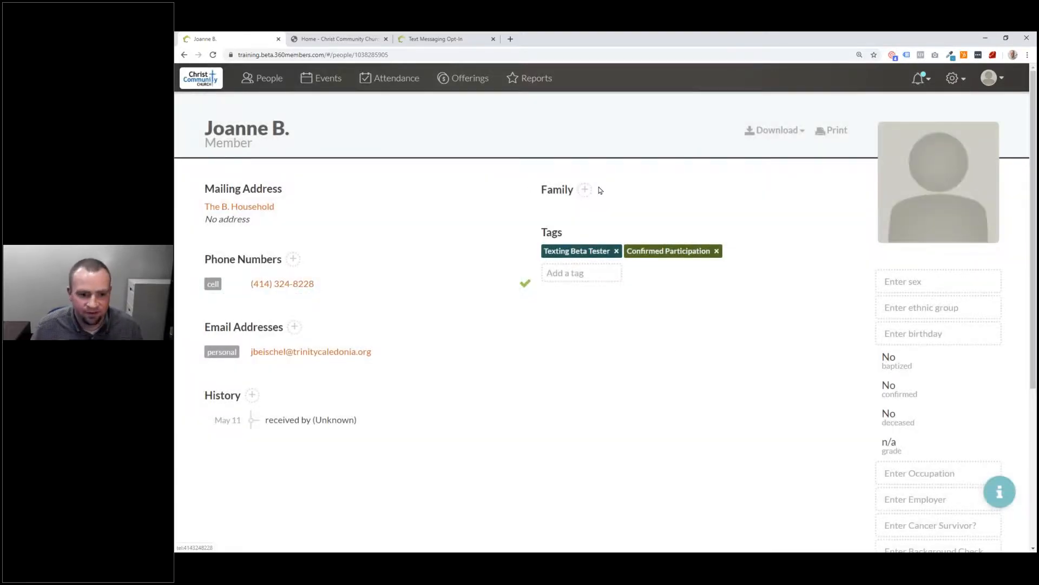
# Step: Go to Texting settings' opt-in submissions and open the unmatched numbers from the notification
pyautogui.click(953, 79)
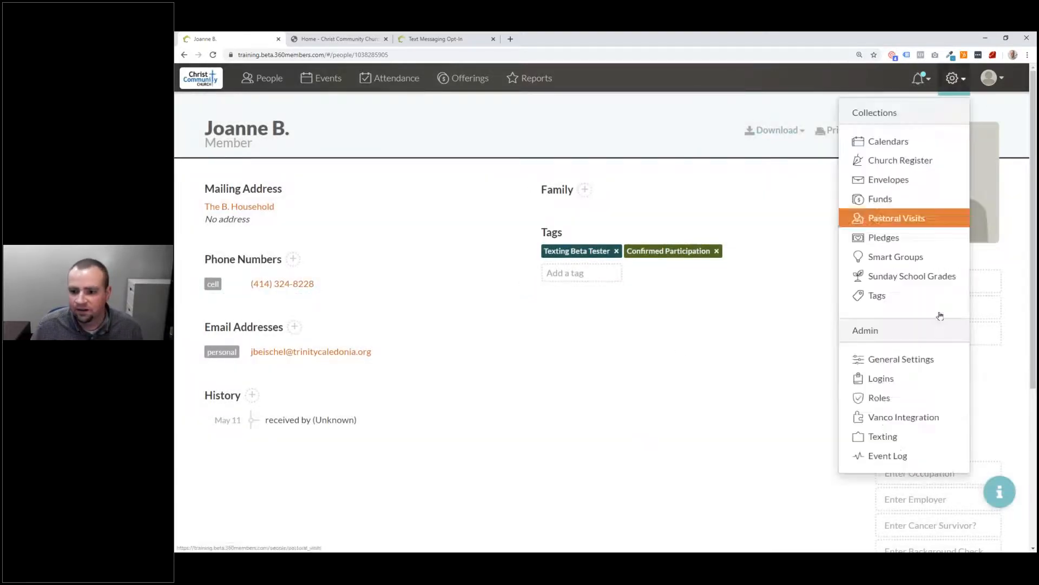
pyautogui.click(892, 439)
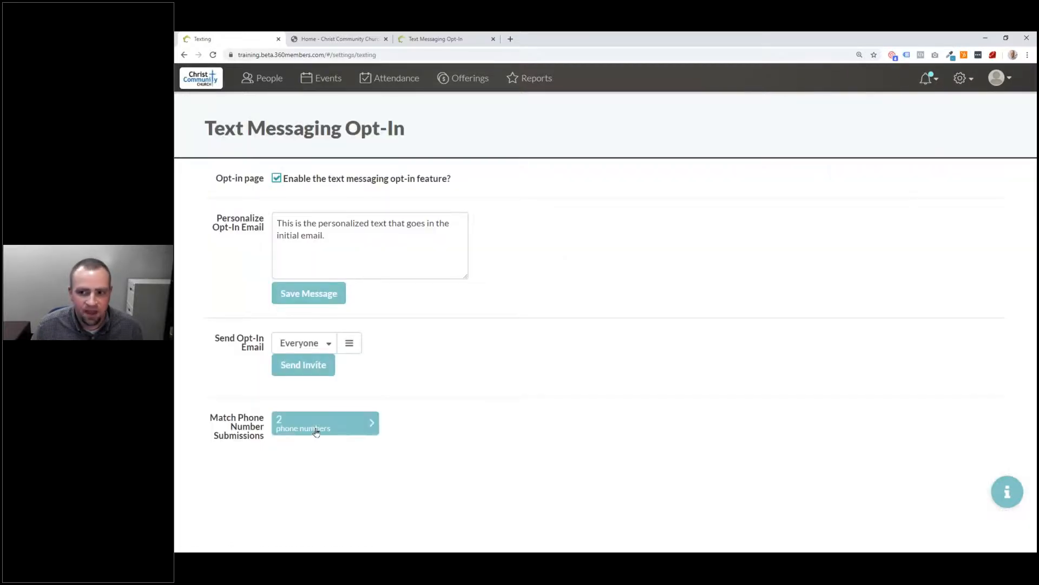
pyautogui.click(325, 423)
pyautogui.click(929, 79)
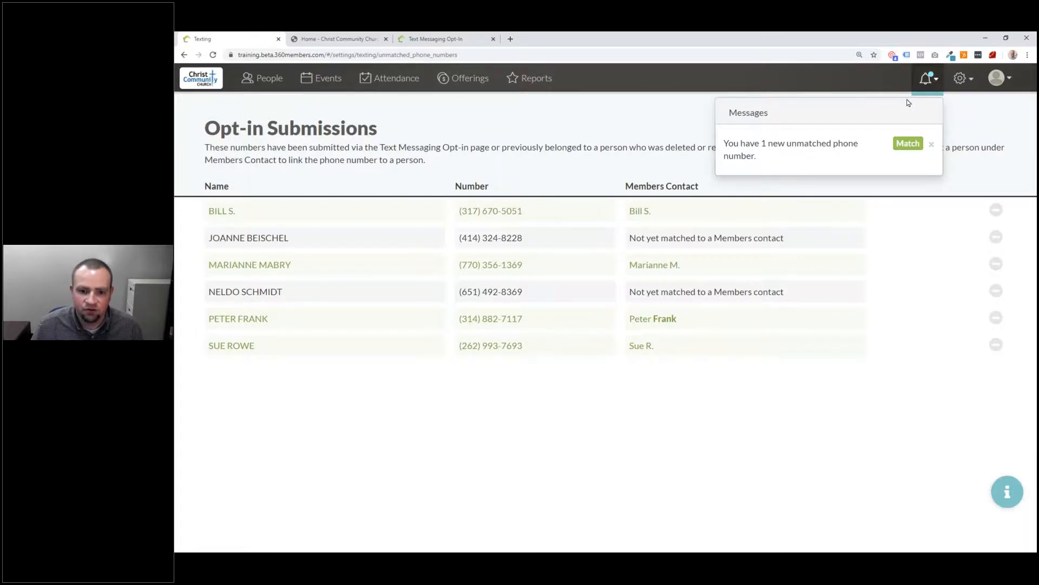
pyautogui.click(835, 153)
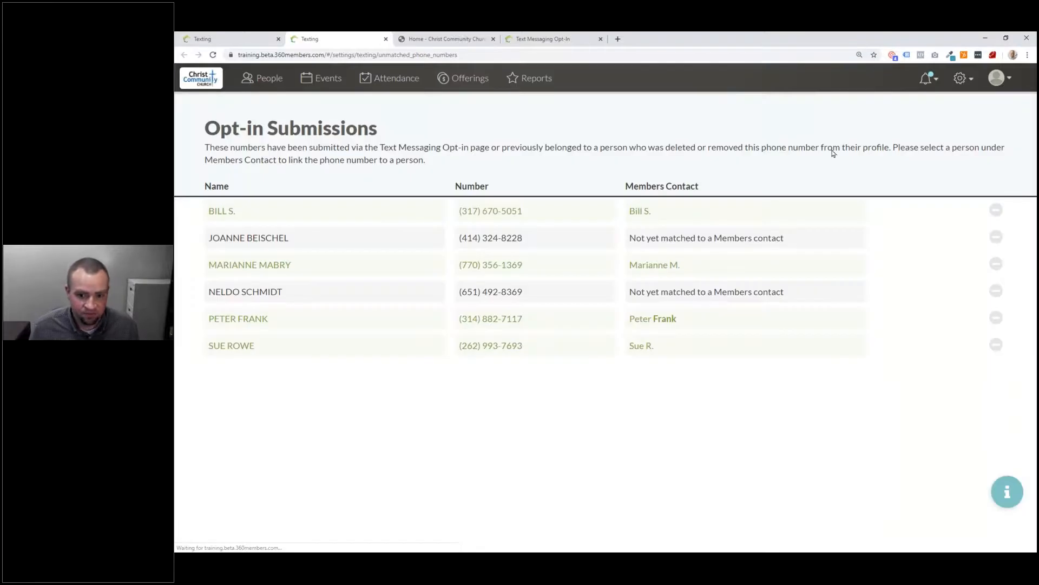
# Step: Link the first unmatched submission to its matching member contact
pyautogui.click(708, 248)
pyautogui.click(709, 248)
pyautogui.write('Jon')
pyautogui.press('BackSpace')
pyautogui.write('a')
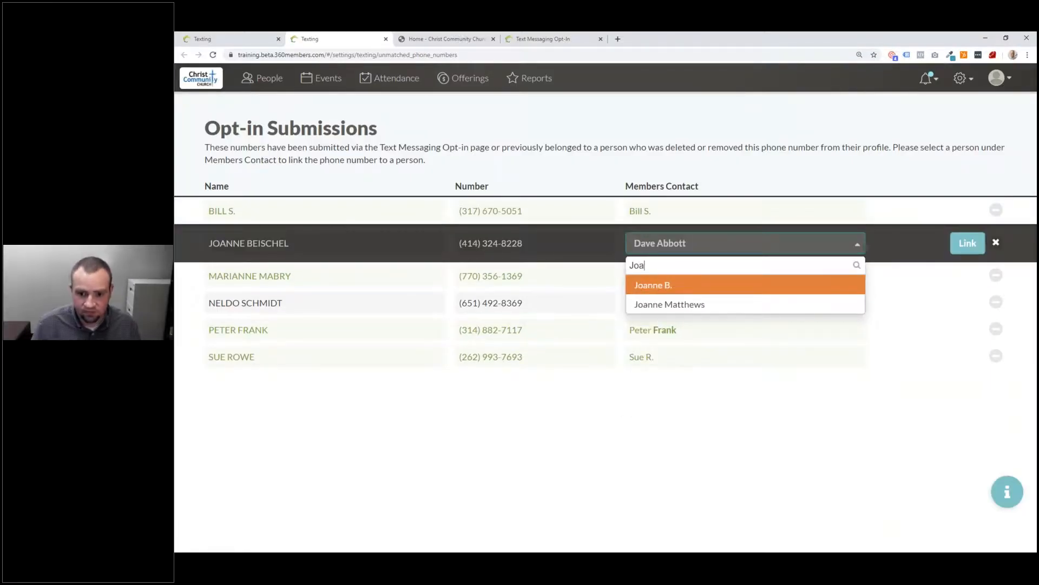
pyautogui.click(677, 286)
pyautogui.click(968, 243)
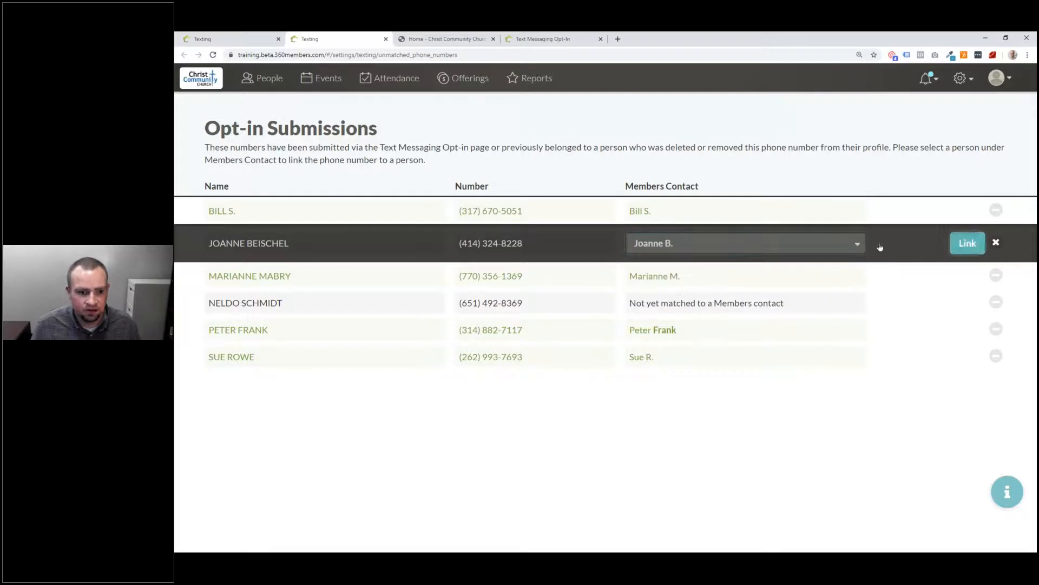
# Step: Link the remaining unmatched number to its member contact and reload the page twice
pyautogui.click(694, 294)
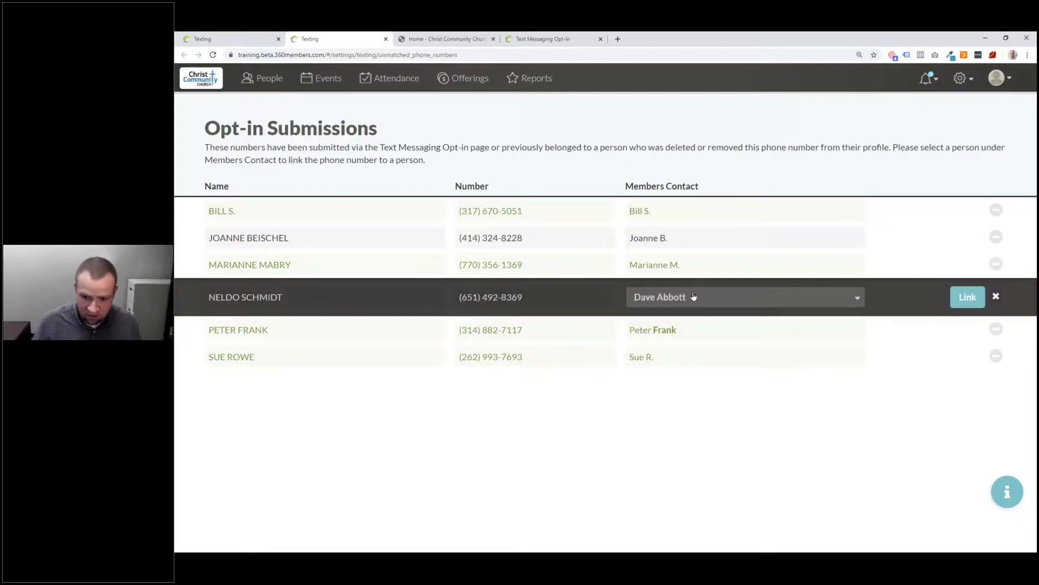
pyautogui.click(693, 295)
pyautogui.write('neld')
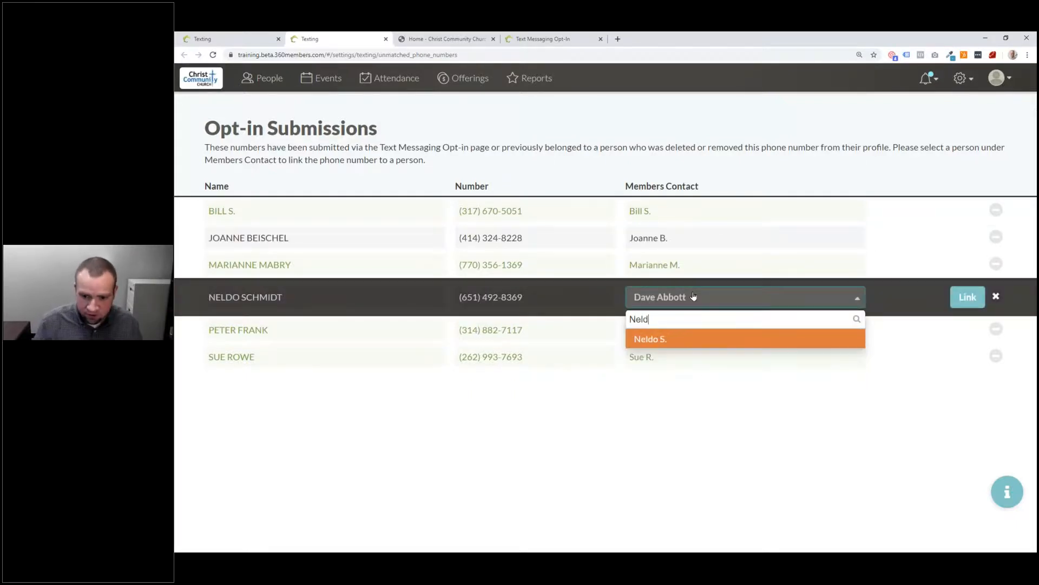
pyautogui.click(652, 340)
pyautogui.click(968, 298)
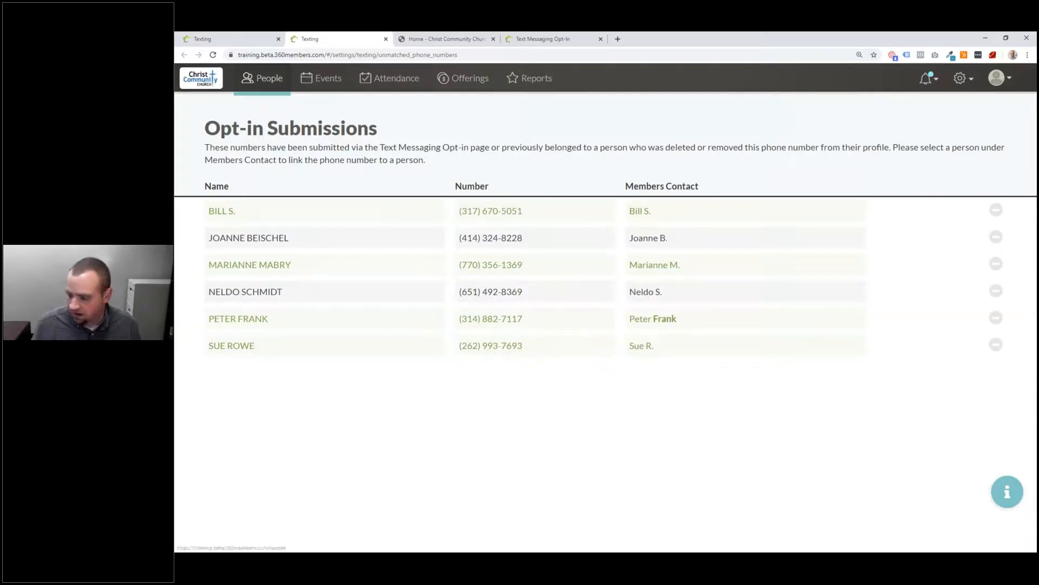
pyautogui.click(213, 55)
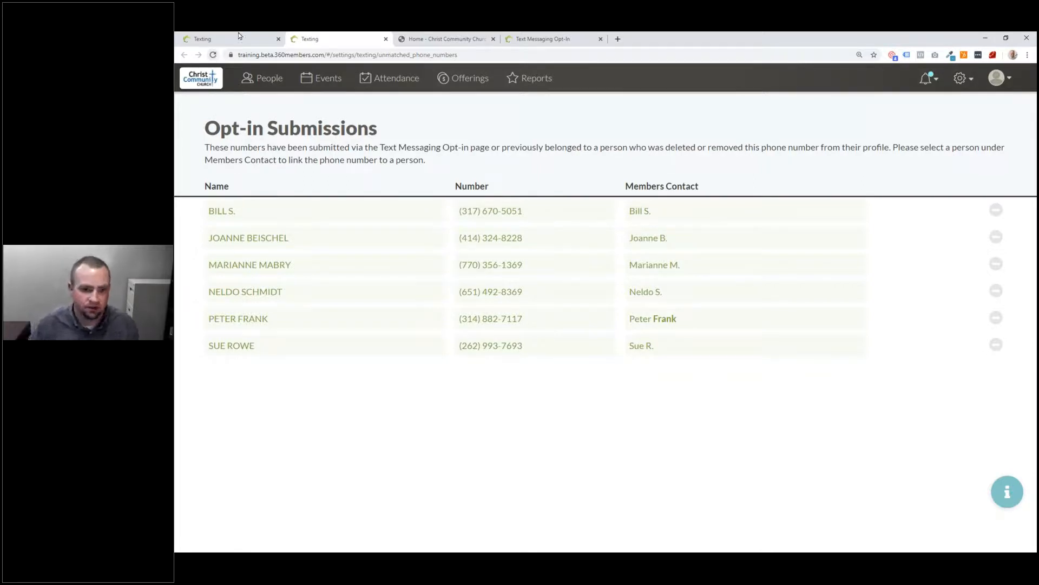
pyautogui.click(212, 57)
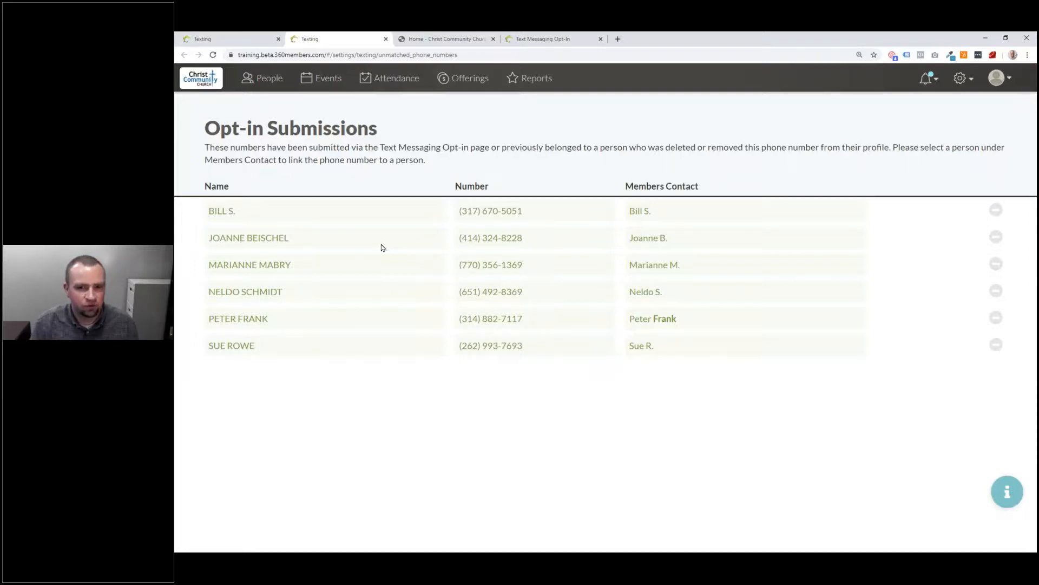
# Step: Go to People, search the groups for 'Text', and reload the page
pyautogui.click(261, 80)
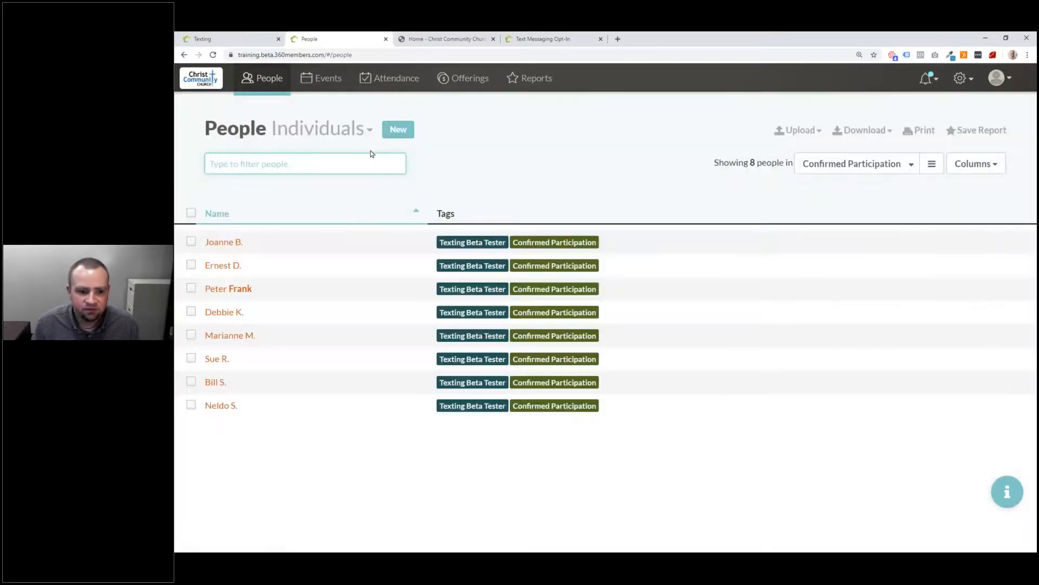
pyautogui.click(830, 166)
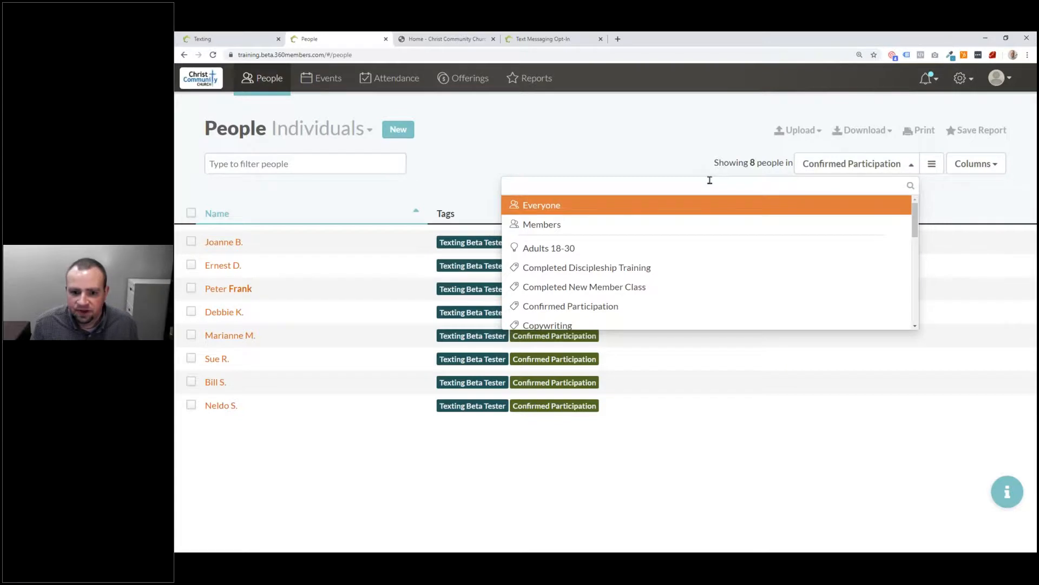
pyautogui.write('Text')
pyautogui.click(748, 185)
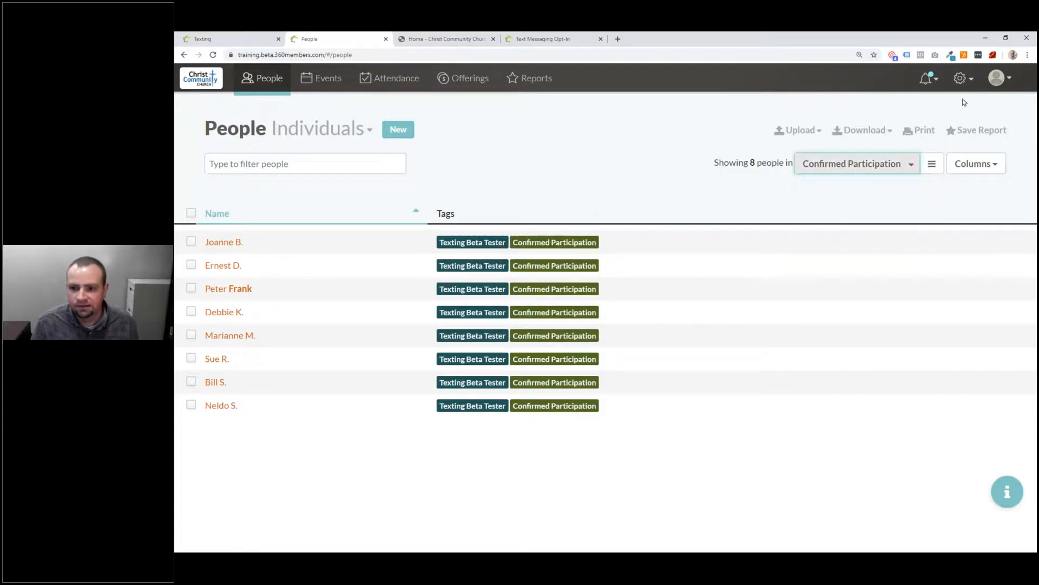
pyautogui.click(214, 55)
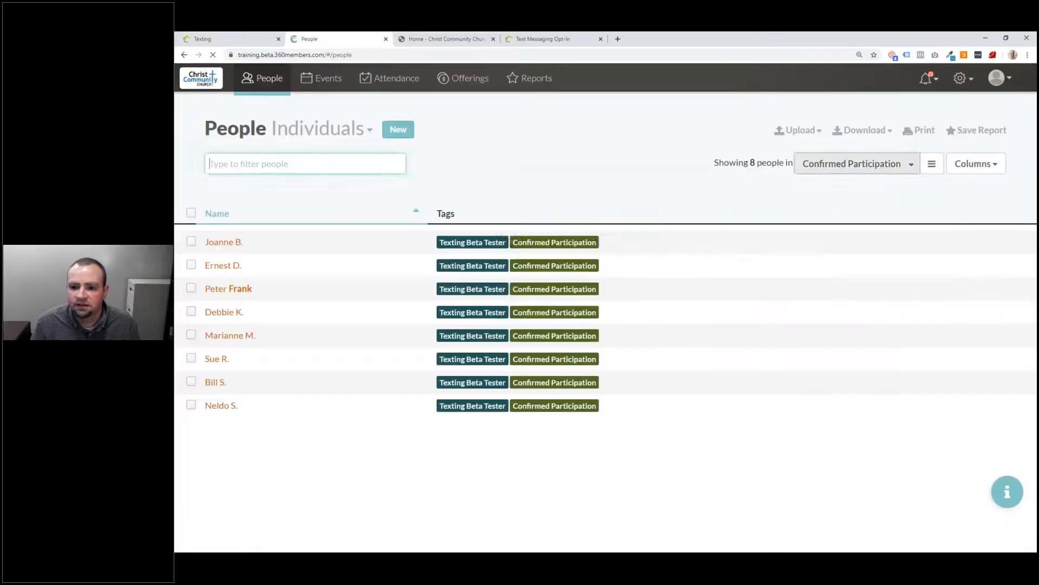
# Step: Set the People list's group selector back to Everyone
pyautogui.click(861, 164)
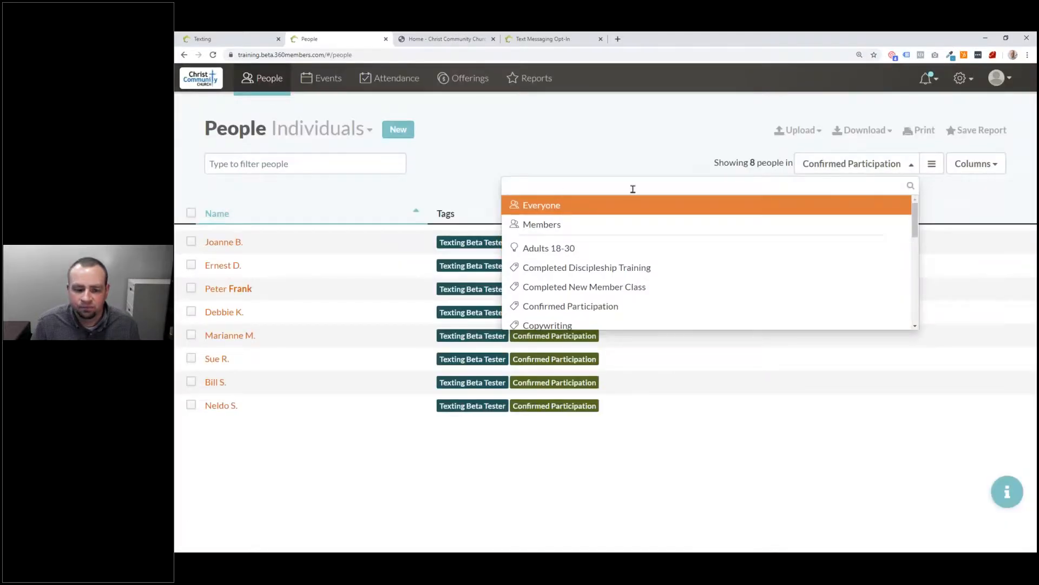
pyautogui.click(940, 193)
pyautogui.click(908, 165)
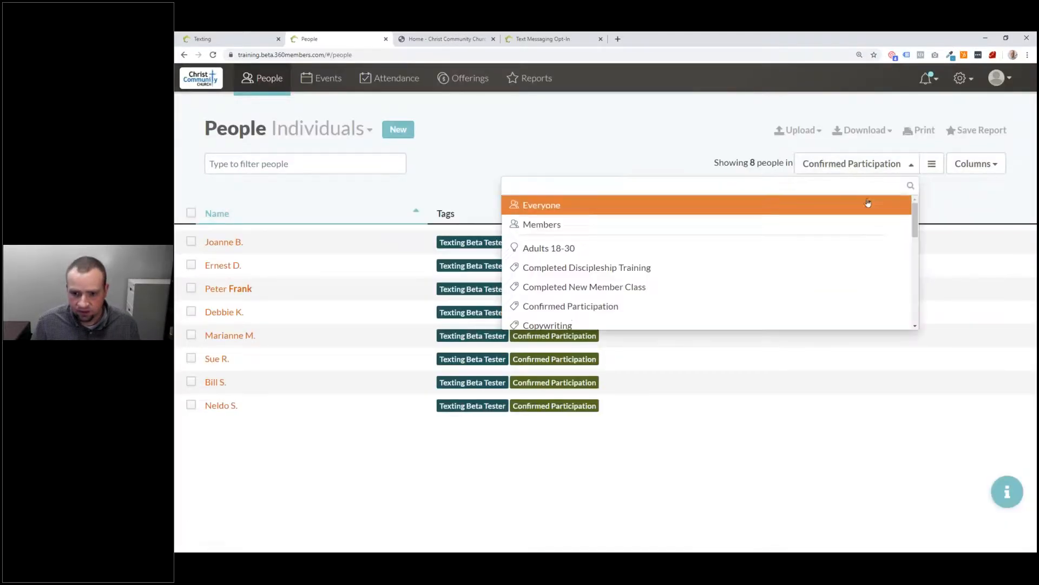
pyautogui.click(676, 203)
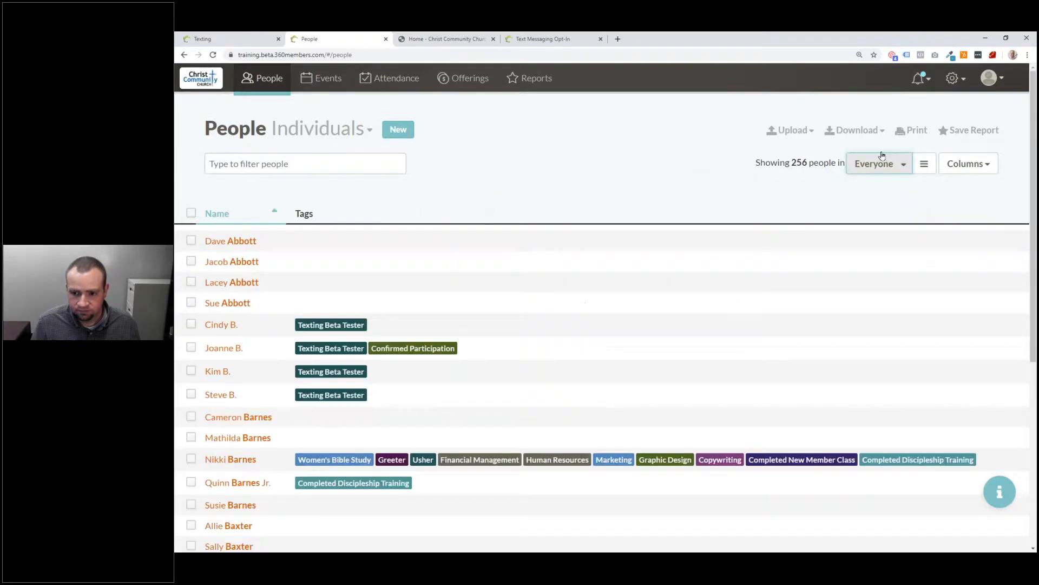
pyautogui.click(883, 162)
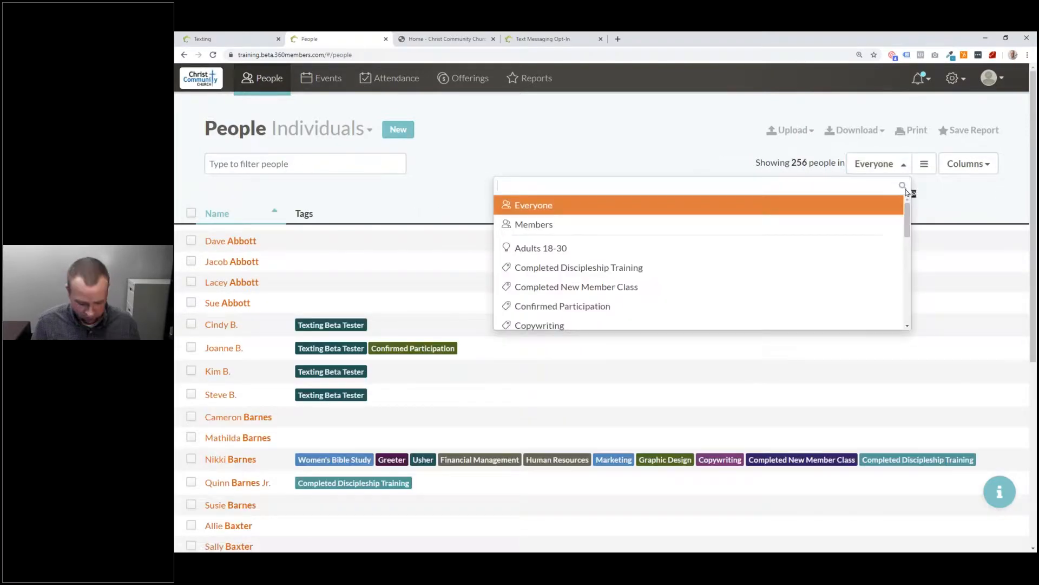
pyautogui.write('Text')
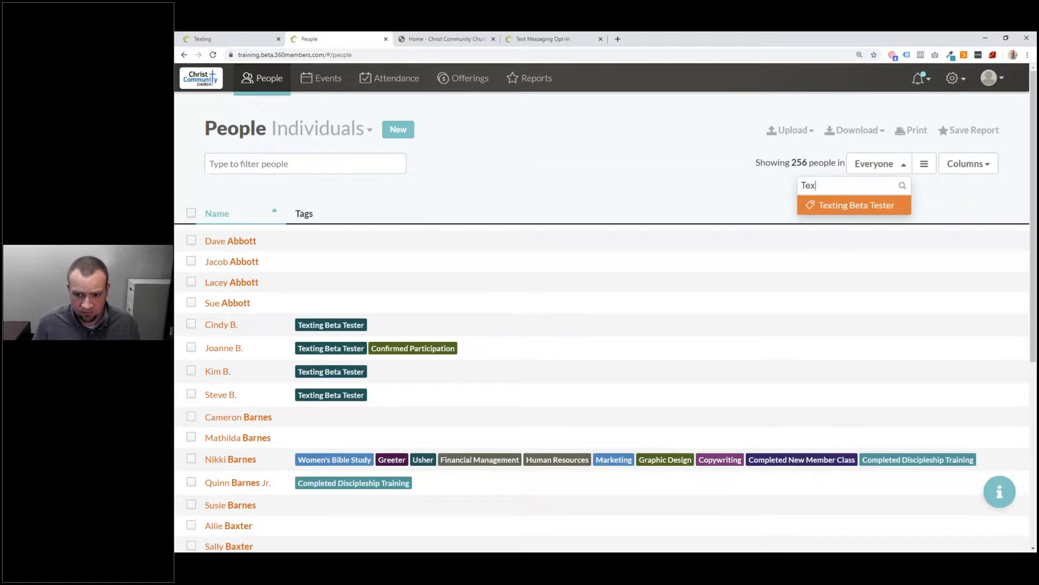
pyautogui.press('BackSpace')
pyautogui.press('BackSpace')
pyautogui.press('BackSpace')
pyautogui.press('BackSpace')
pyautogui.click(930, 186)
# Step: Add a custom filter rule for people with a Phone Number, keeping the 'at all' condition
pyautogui.click(924, 163)
pyautogui.click(238, 234)
pyautogui.write('ext')
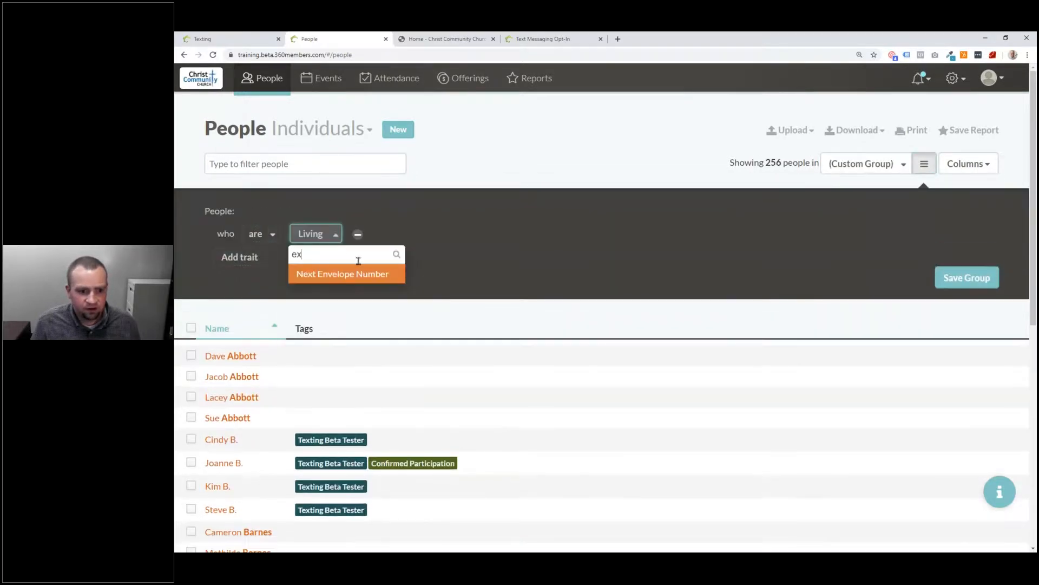
pyautogui.press('BackSpace')
pyautogui.press('BackSpace')
pyautogui.press('BackSpace')
pyautogui.write('Text')
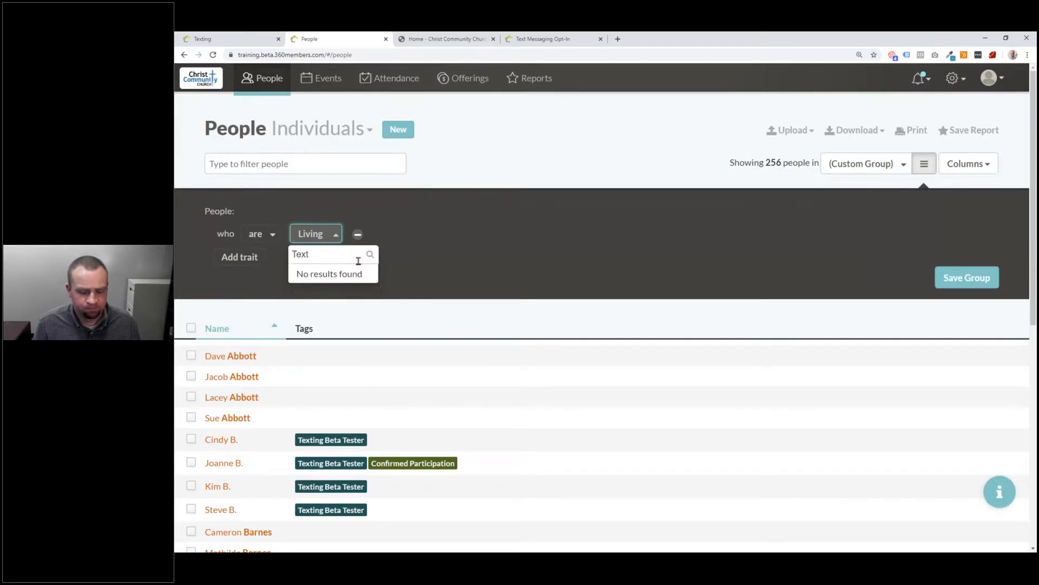
pyautogui.click(444, 250)
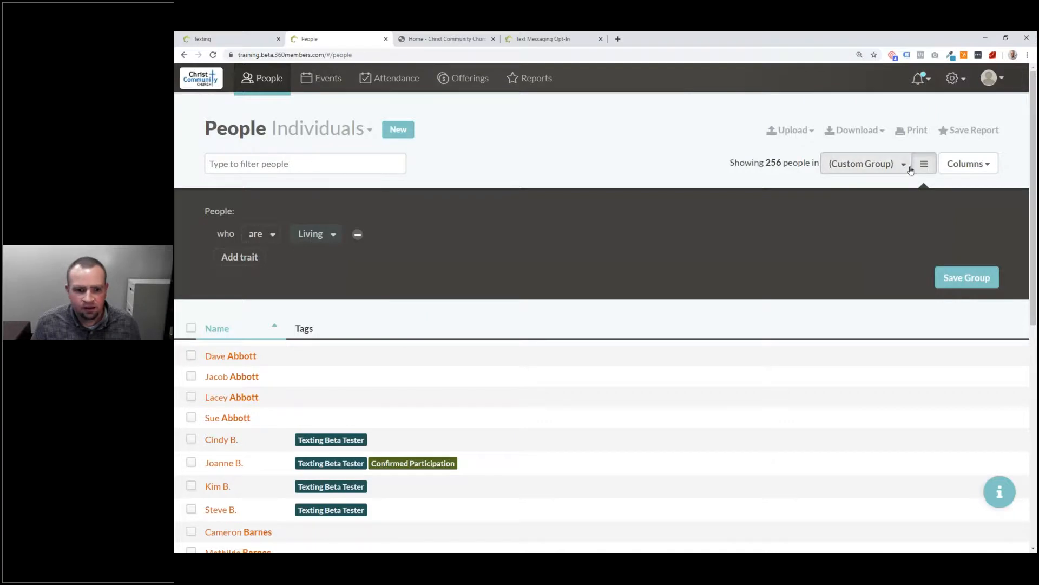
pyautogui.click(324, 236)
pyautogui.write('phone')
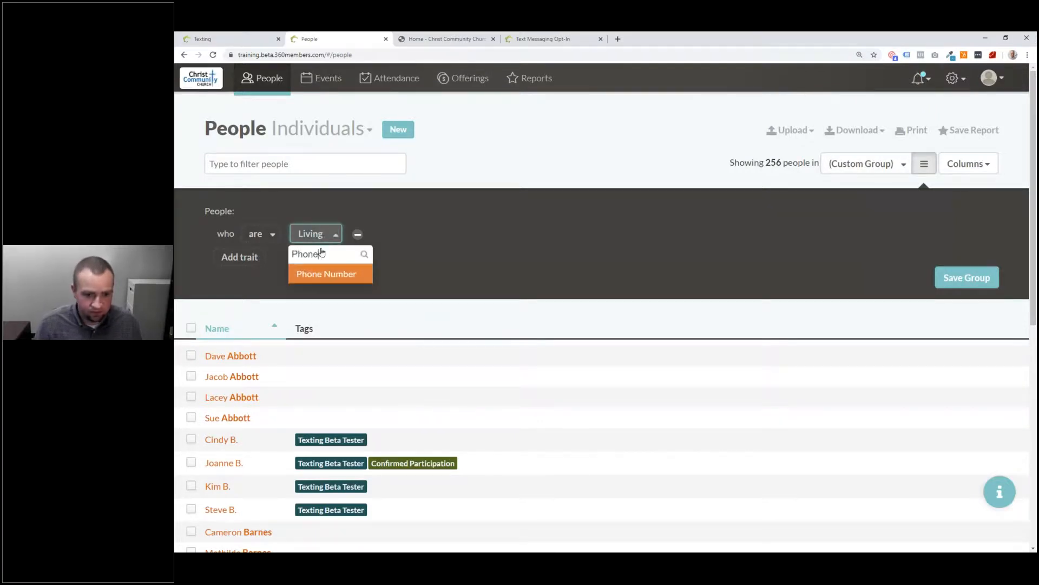
pyautogui.click(319, 274)
pyautogui.click(300, 236)
pyautogui.click(270, 237)
pyautogui.click(466, 233)
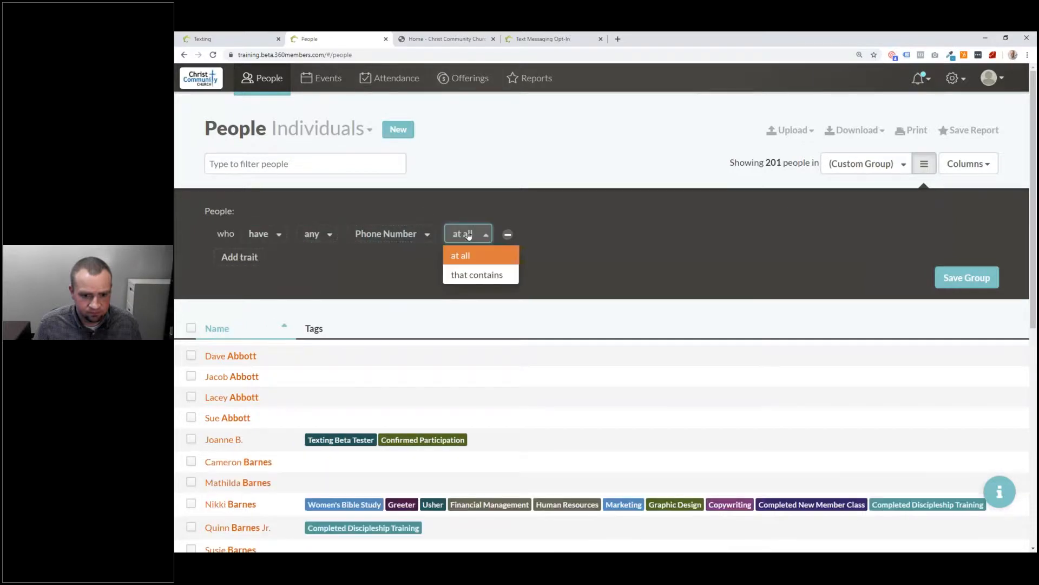
pyautogui.click(719, 242)
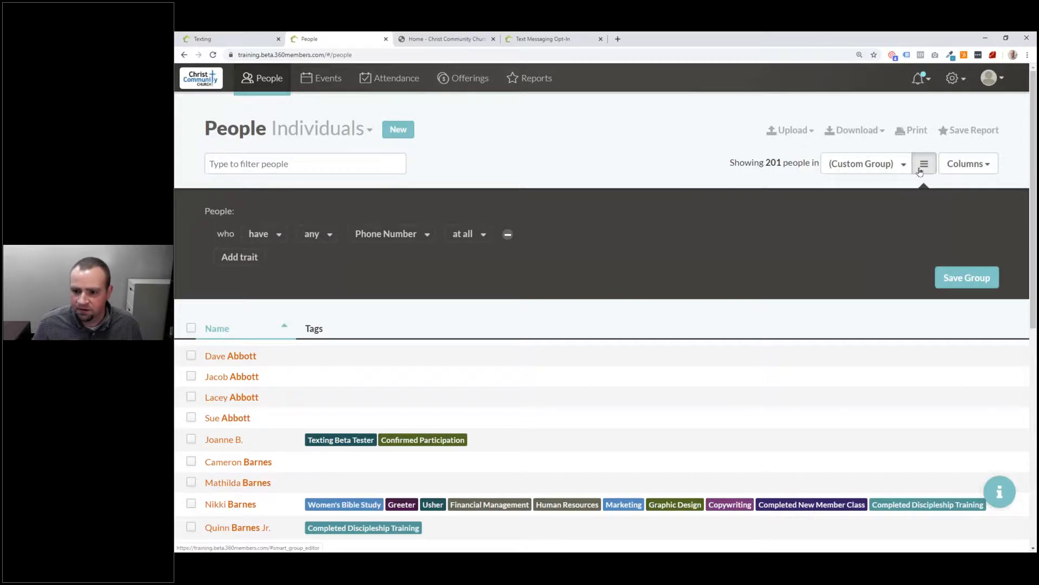
# Step: Filter the list to the Confirmed Participation group by searching 'Conf'
pyautogui.click(903, 171)
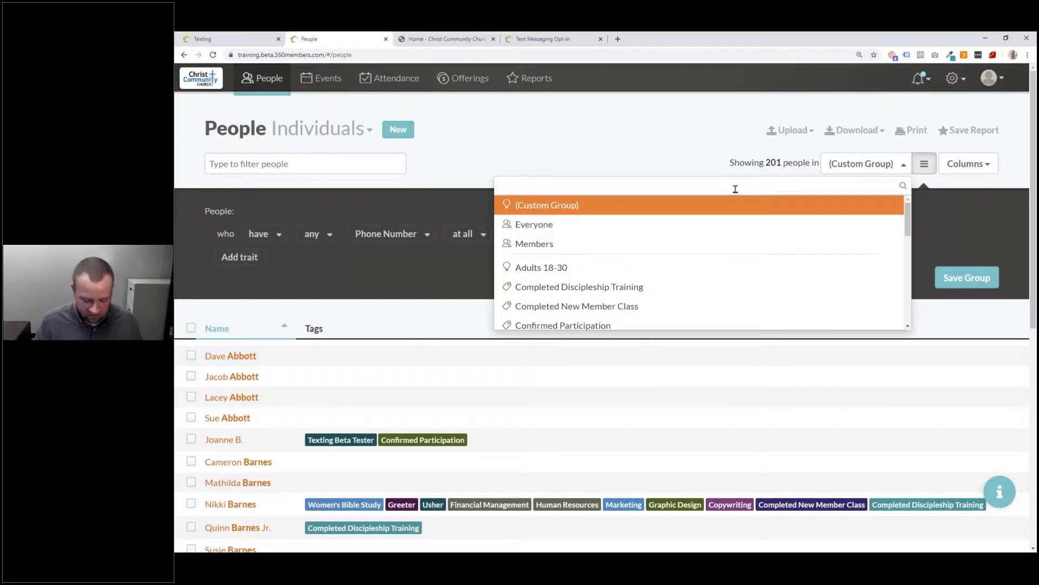
pyautogui.write('Opt')
pyautogui.press('BackSpace')
pyautogui.press('BackSpace')
pyautogui.press('BackSpace')
pyautogui.write('Co')
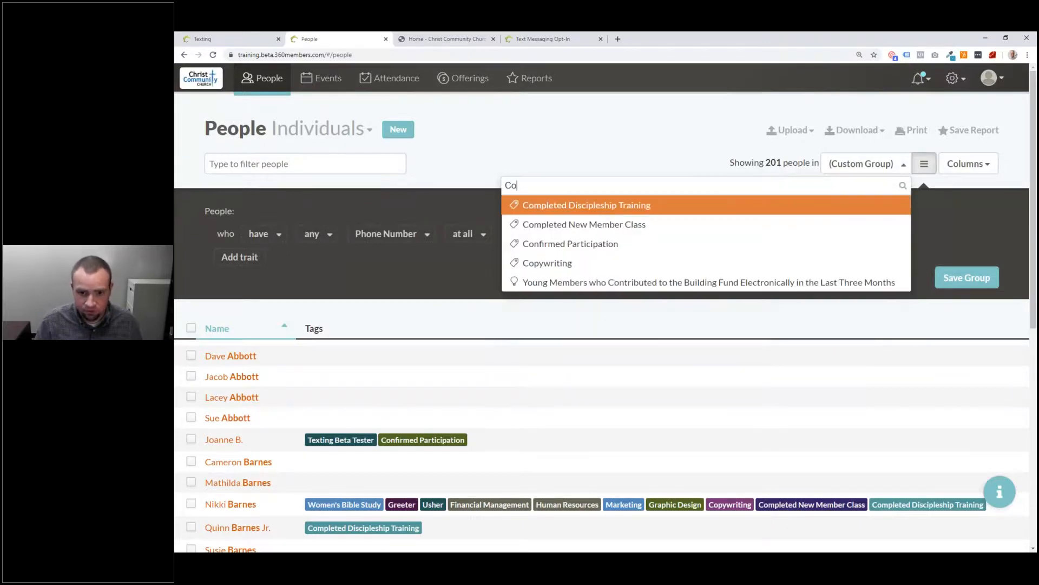
pyautogui.write('nf')
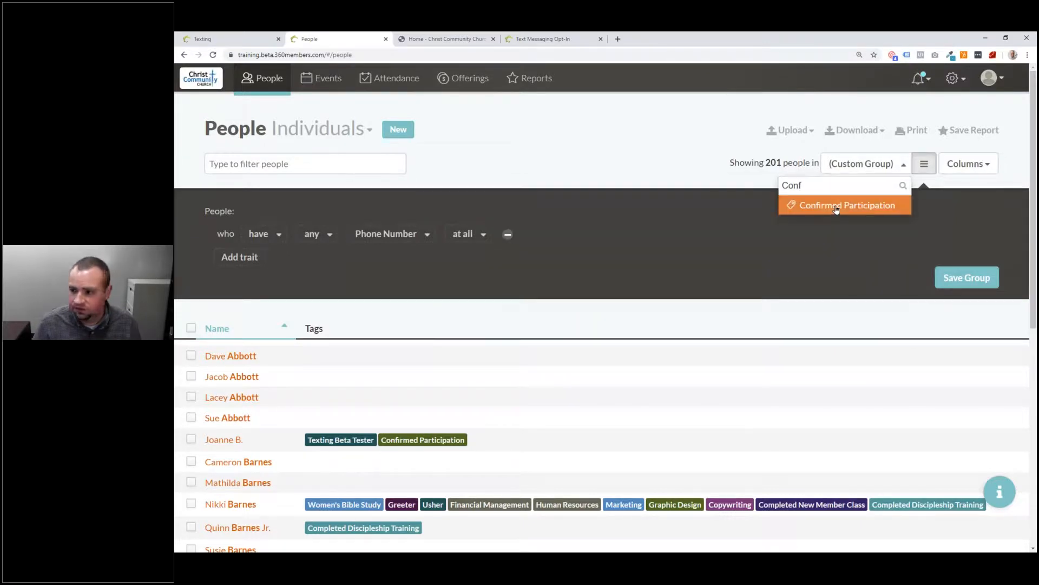
pyautogui.click(852, 206)
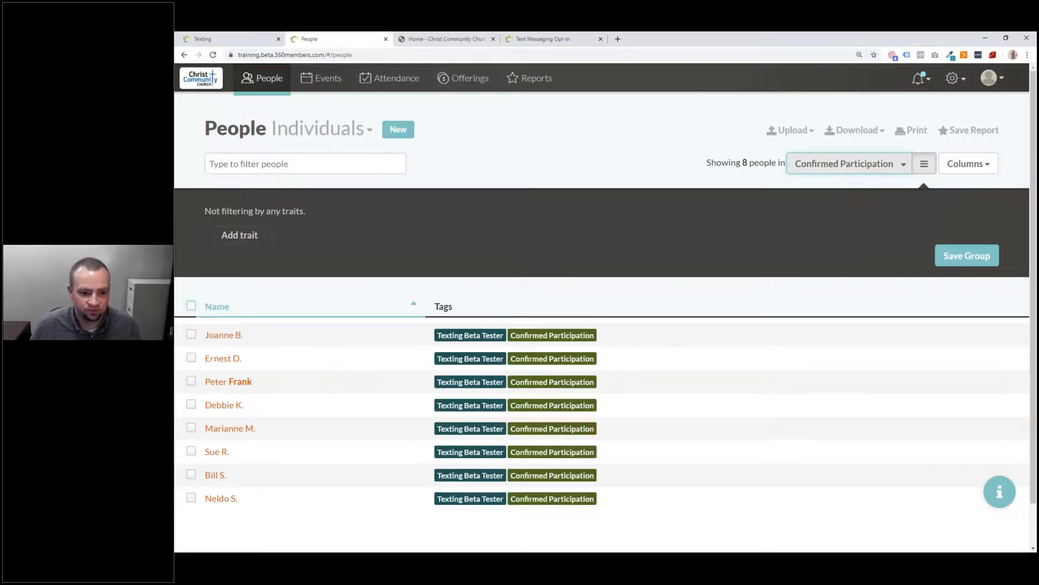
# Step: Select all 8 listed people and start a text message to them
pyautogui.click(192, 306)
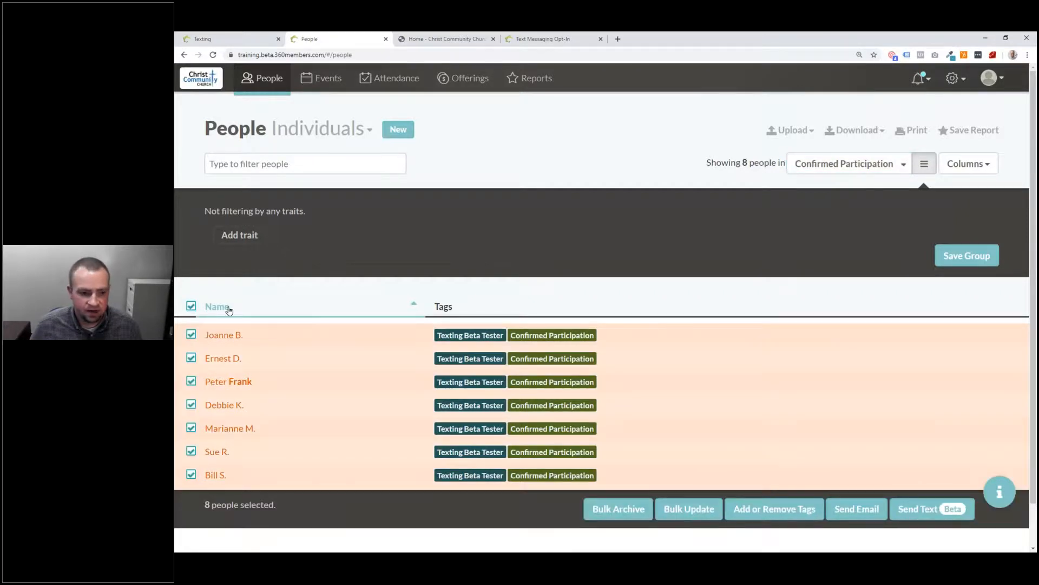
pyautogui.scroll(-1, 424, 256)
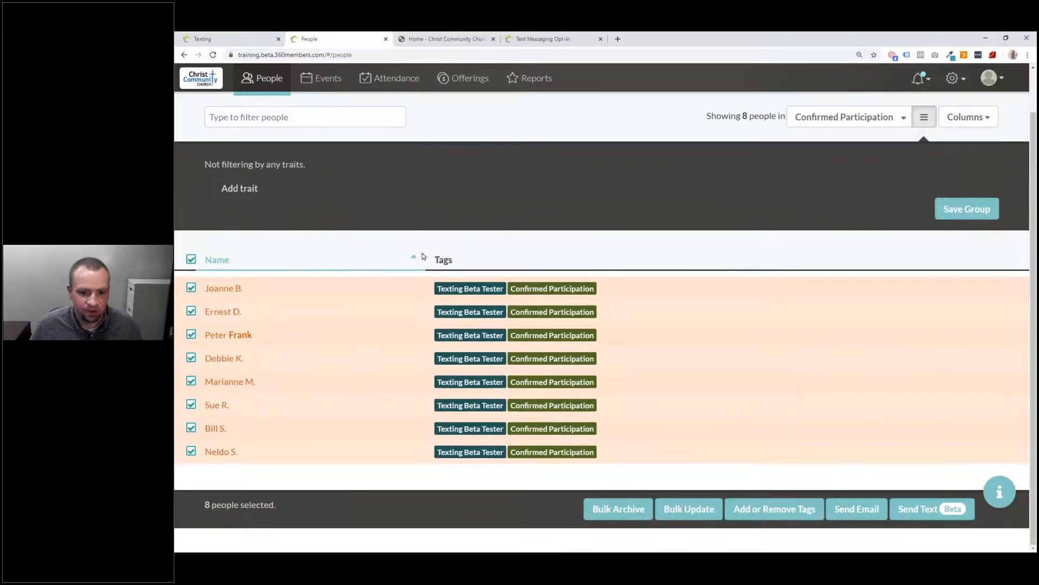
pyautogui.click(923, 517)
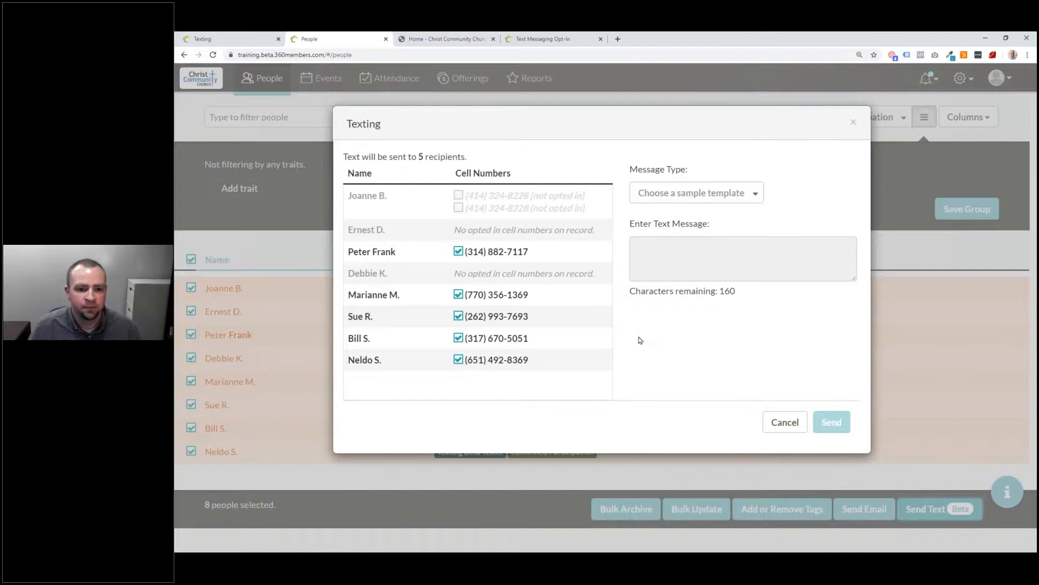
# Step: Send an Announcement text reading 'This is the text from our live training!'
pyautogui.click(675, 196)
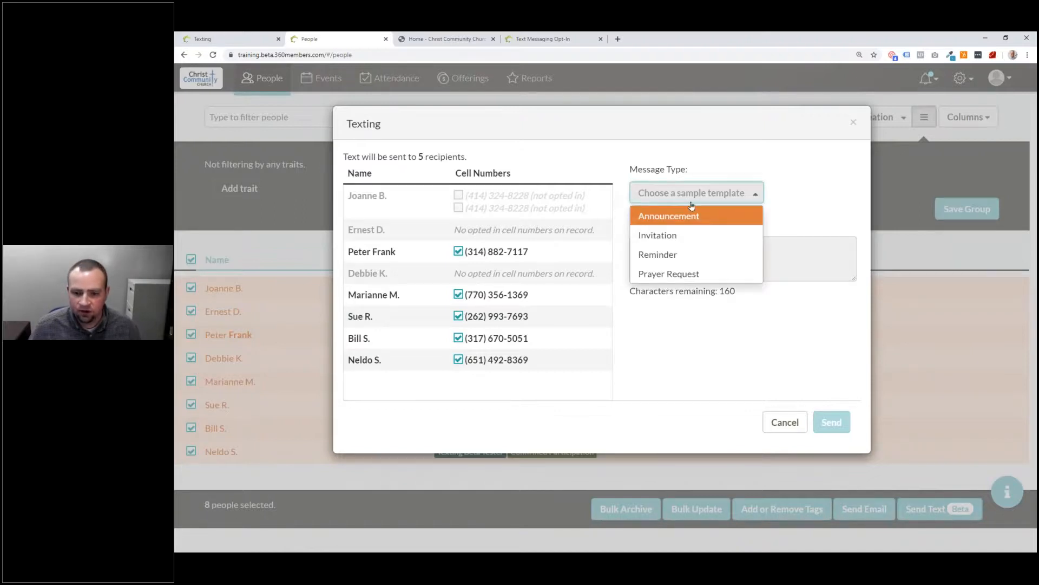
pyautogui.click(688, 214)
pyautogui.click(673, 259)
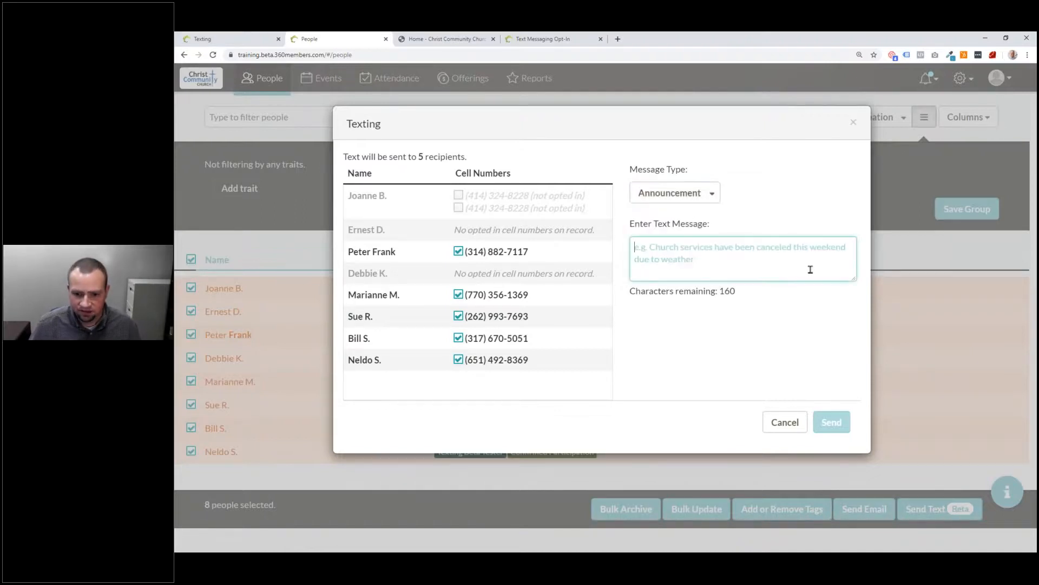
pyautogui.write('This is the ')
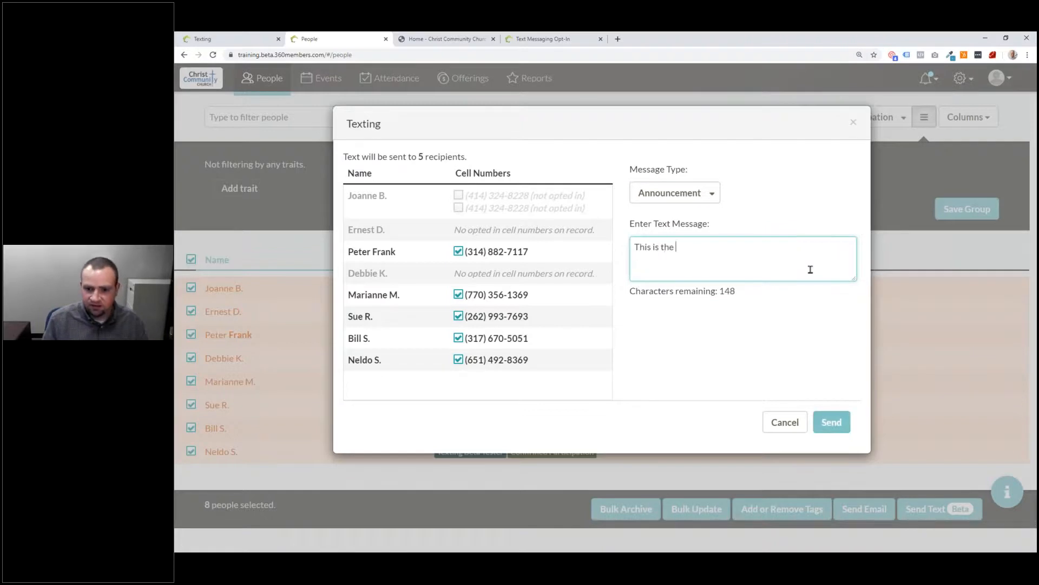
pyautogui.write('text from our ')
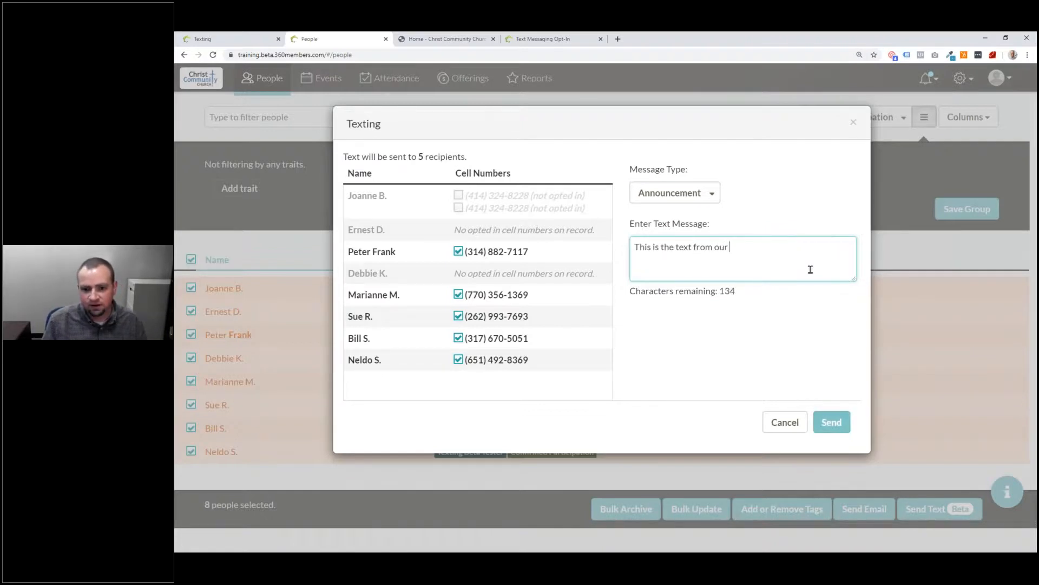
pyautogui.write('live training!')
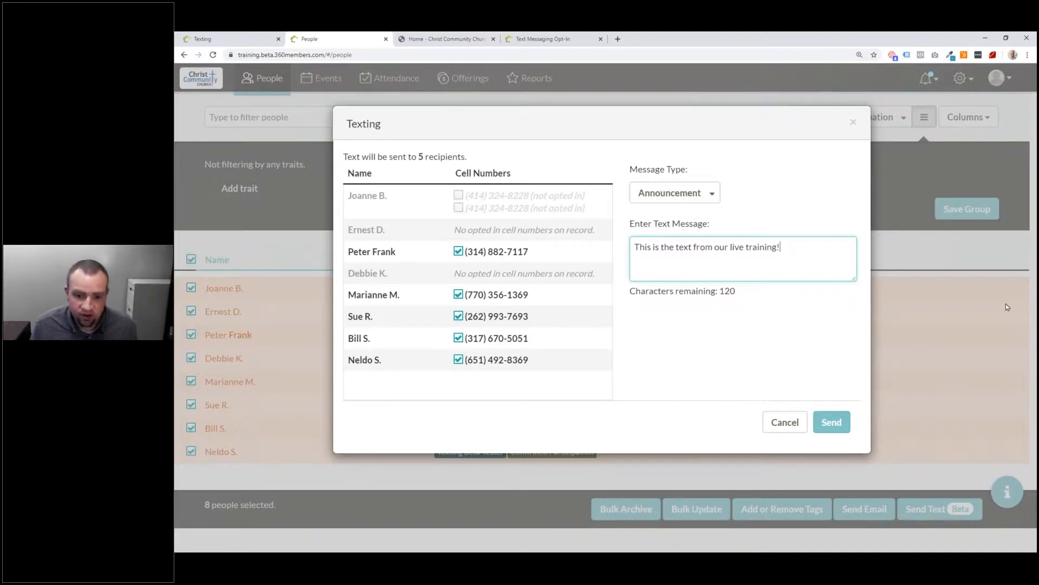
pyautogui.click(837, 426)
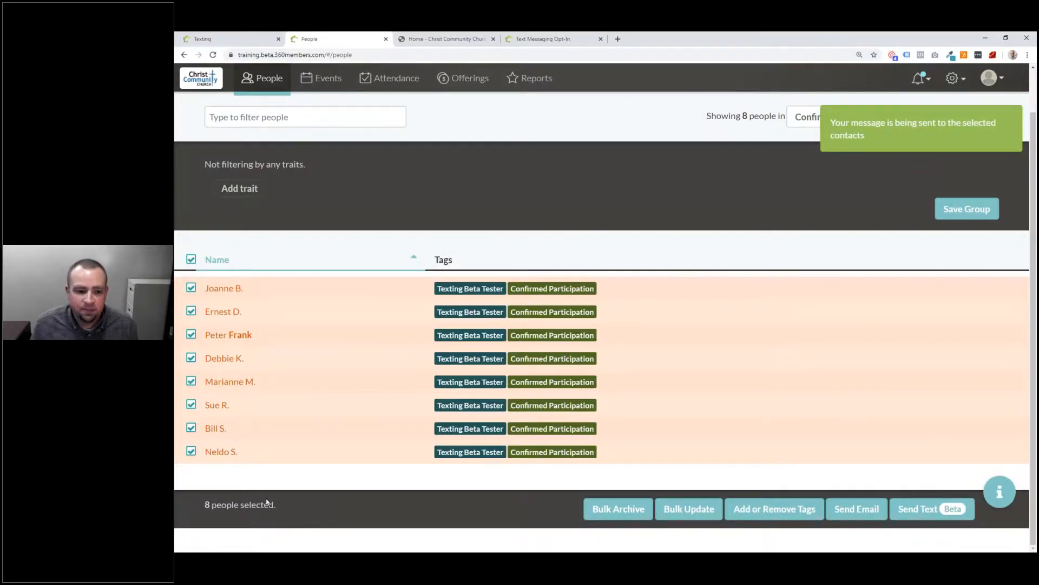
# Step: Open the unmatched opt-in numbers from notifications and link the first to its member
pyautogui.click(954, 78)
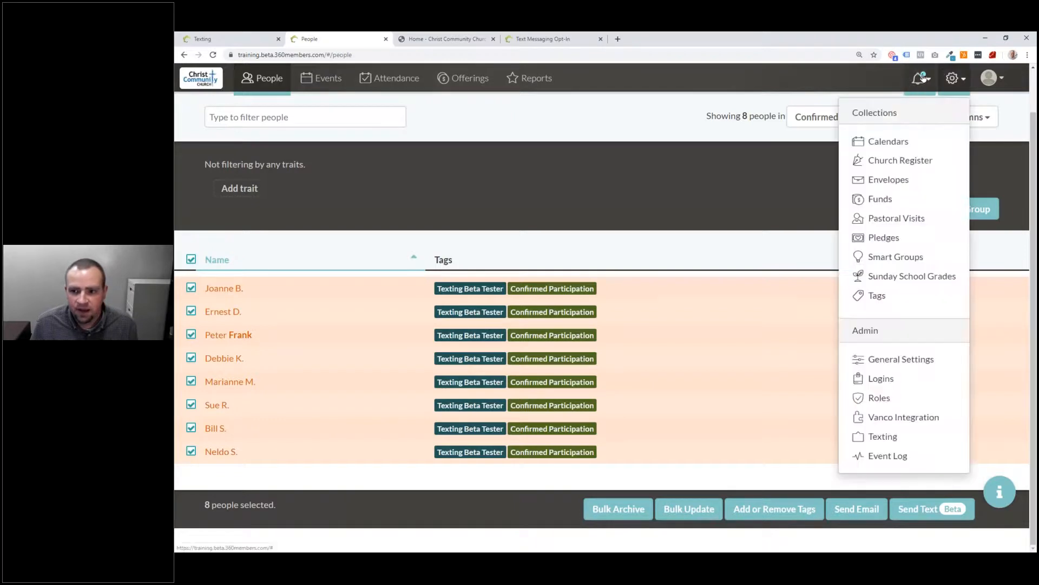
pyautogui.click(922, 79)
pyautogui.click(793, 142)
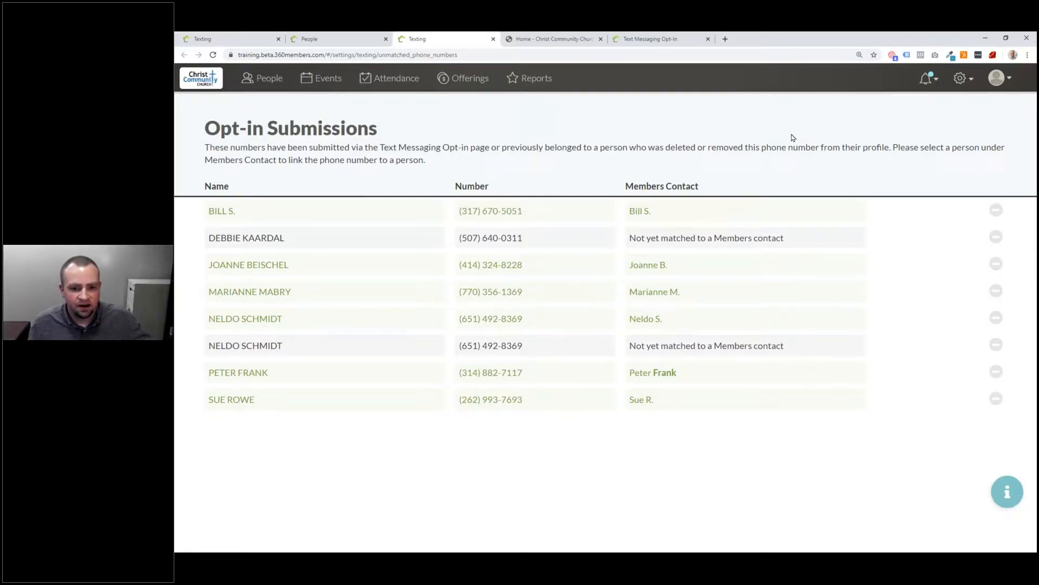
pyautogui.click(671, 244)
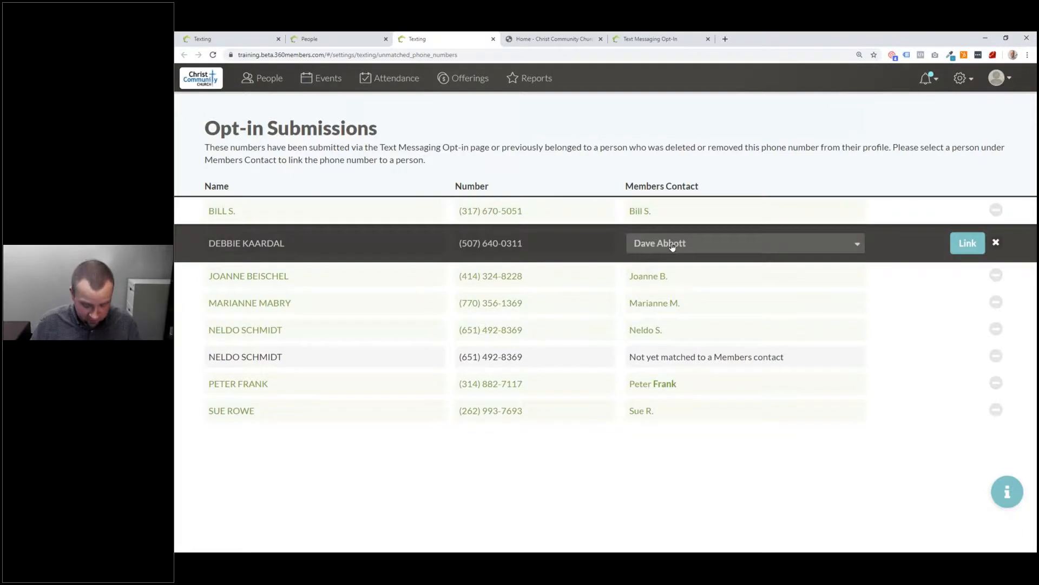
pyautogui.click(671, 243)
pyautogui.write('Deb')
pyautogui.click(669, 285)
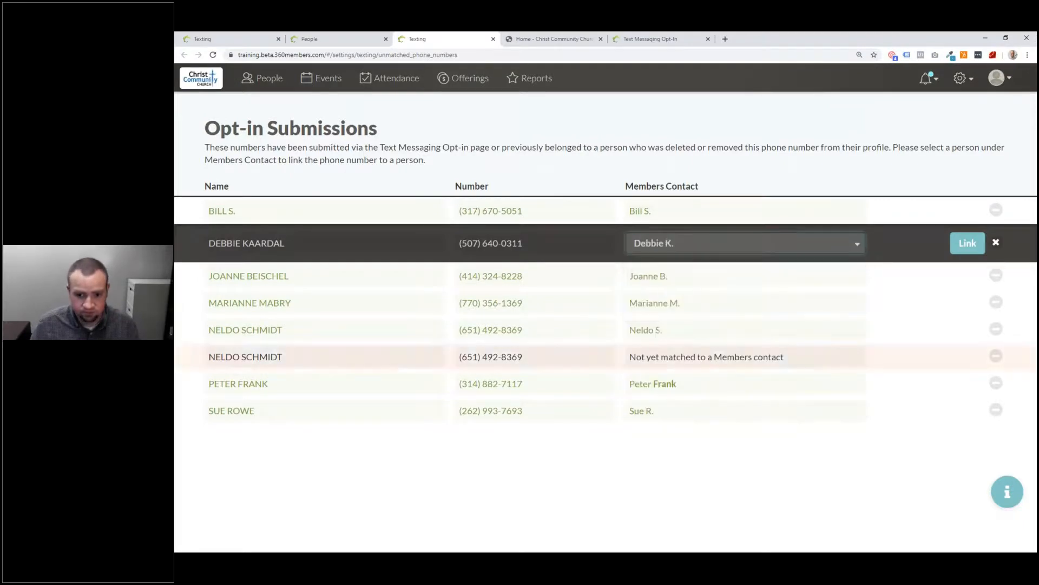
pyautogui.click(957, 243)
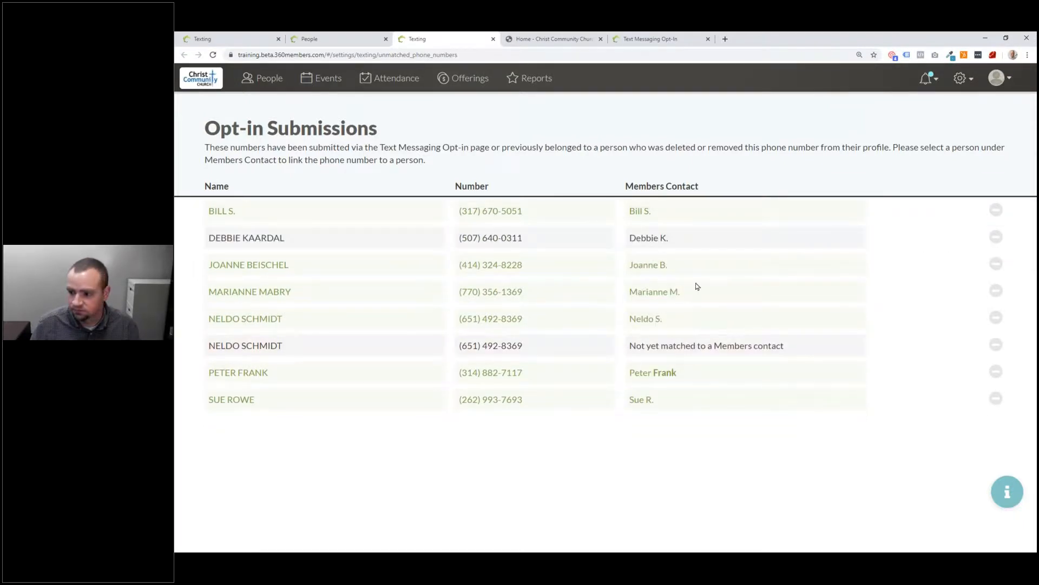
# Step: Link the second unmatched number to its matching member contact
pyautogui.click(704, 345)
pyautogui.click(709, 352)
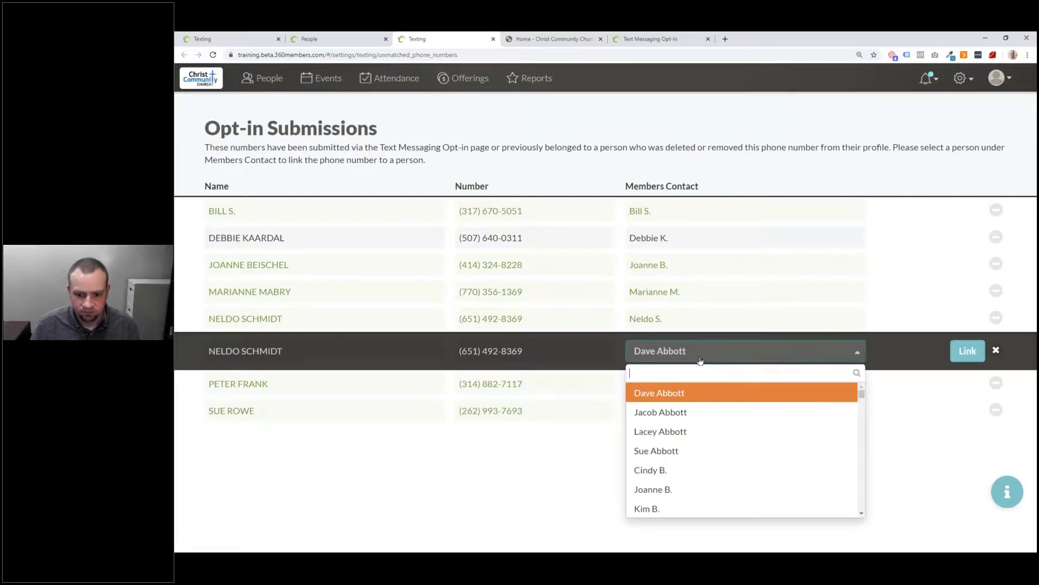
pyautogui.write('Nel')
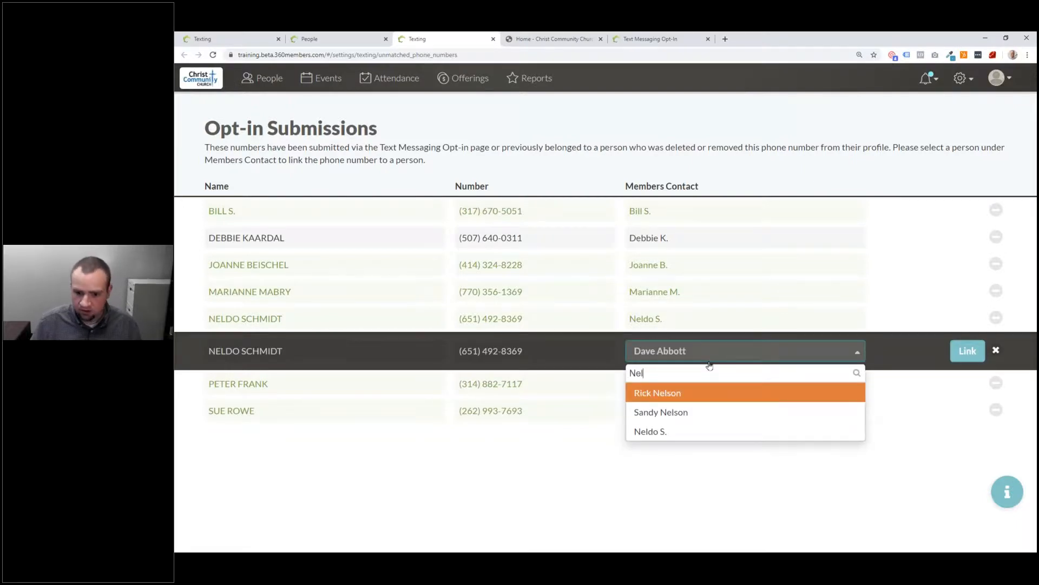
pyautogui.click(716, 431)
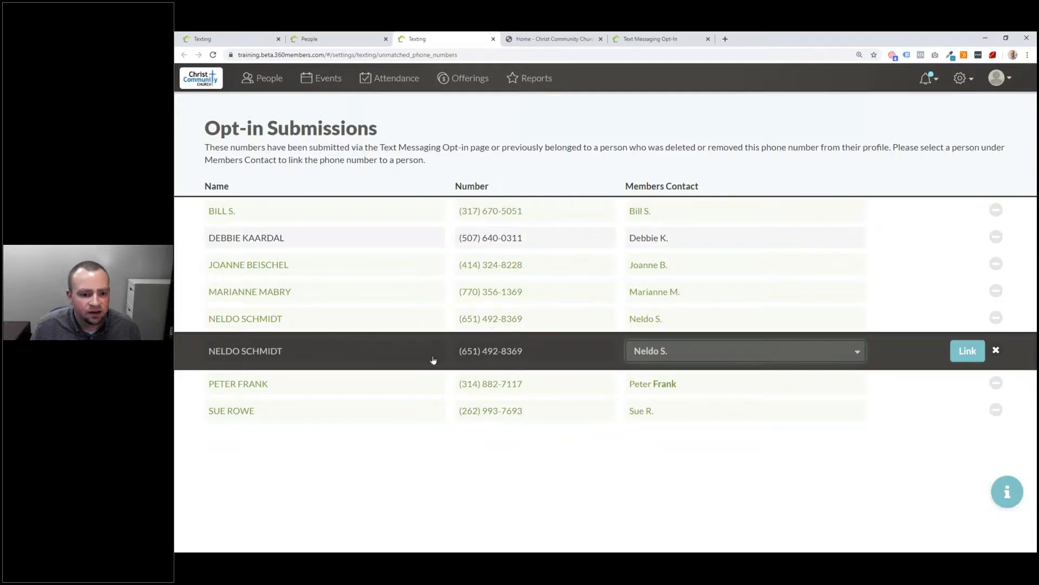
pyautogui.click(967, 351)
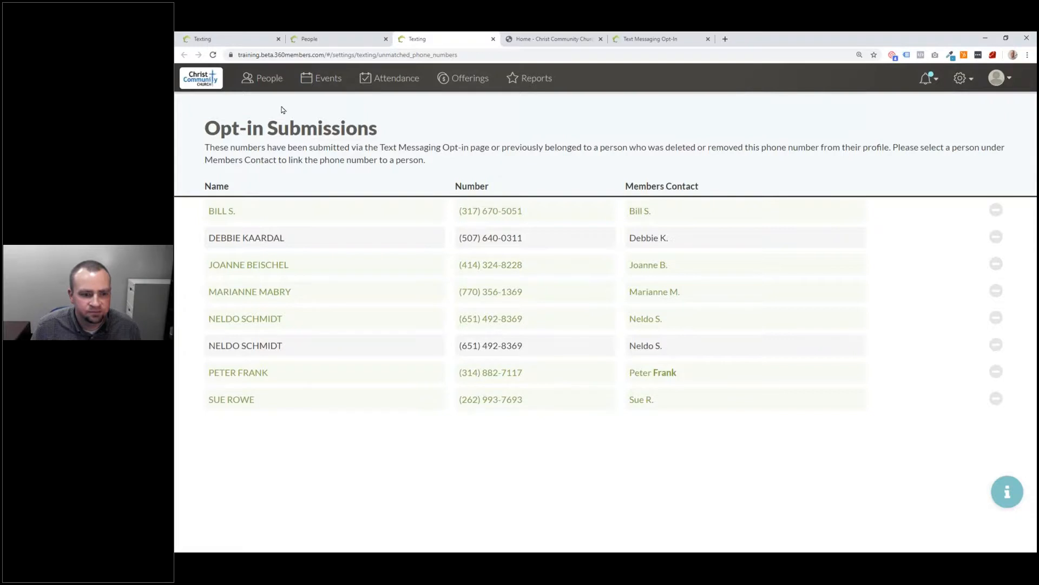
# Step: Return to the People list, then switch to the 'Home - Christ Community Church' tab
pyautogui.click(262, 78)
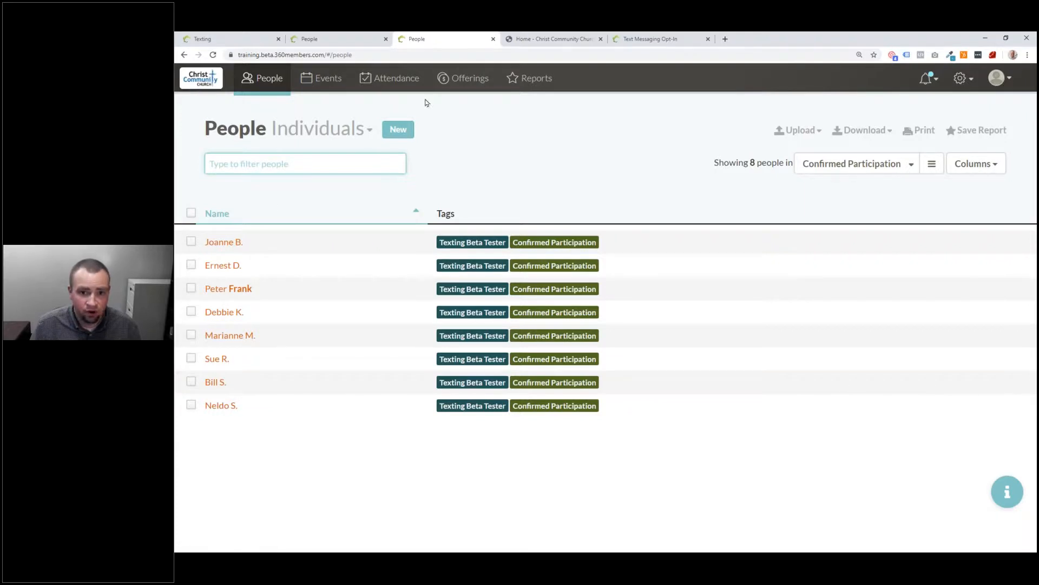
pyautogui.click(574, 40)
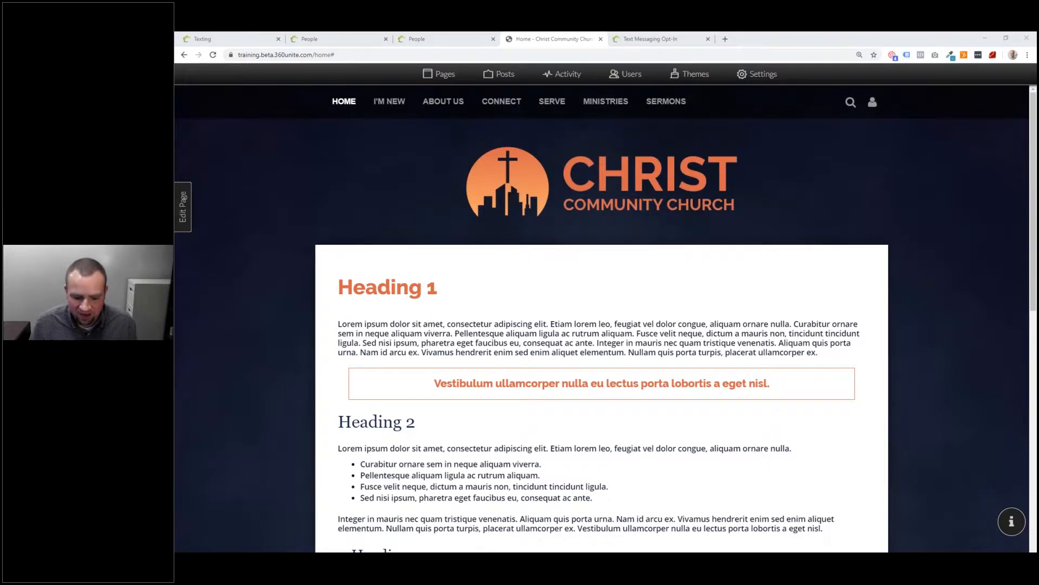
# Step: Enable the Public Opt-In page with message 'This is the personalized missage.' and save
pyautogui.click(756, 77)
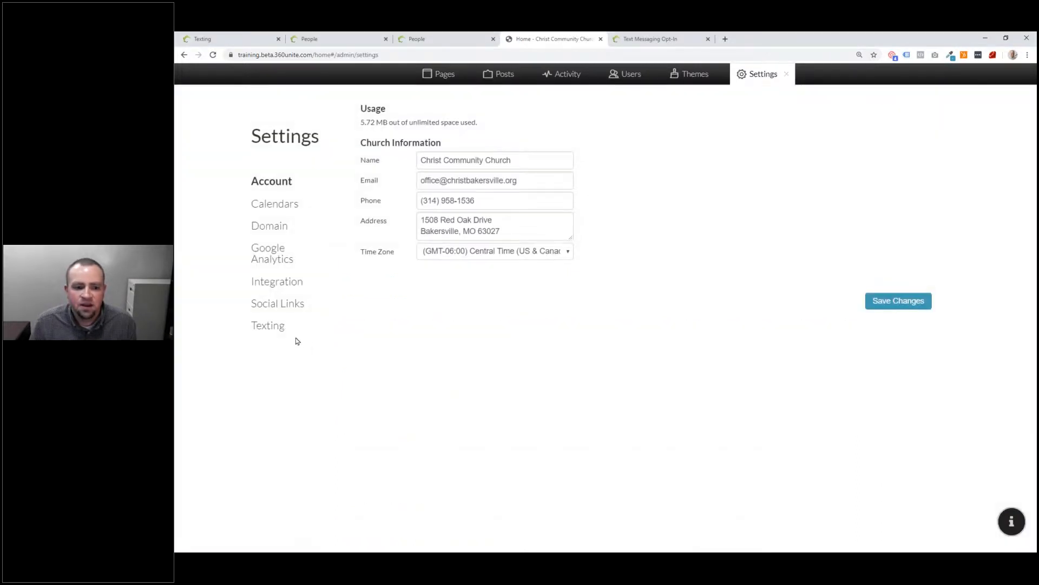
pyautogui.click(269, 326)
pyautogui.click(453, 124)
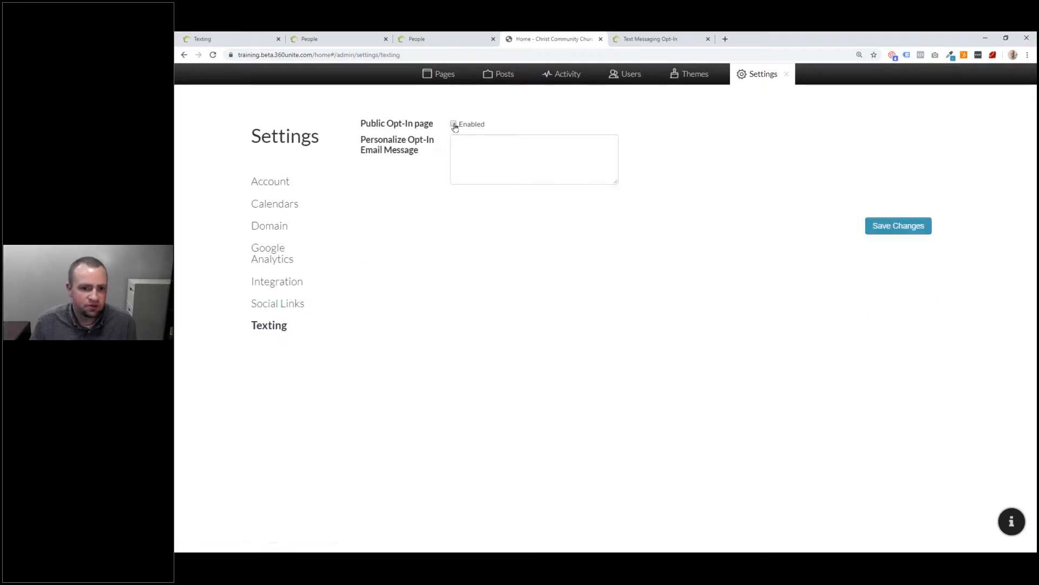
pyautogui.click(518, 149)
pyautogui.write('T')
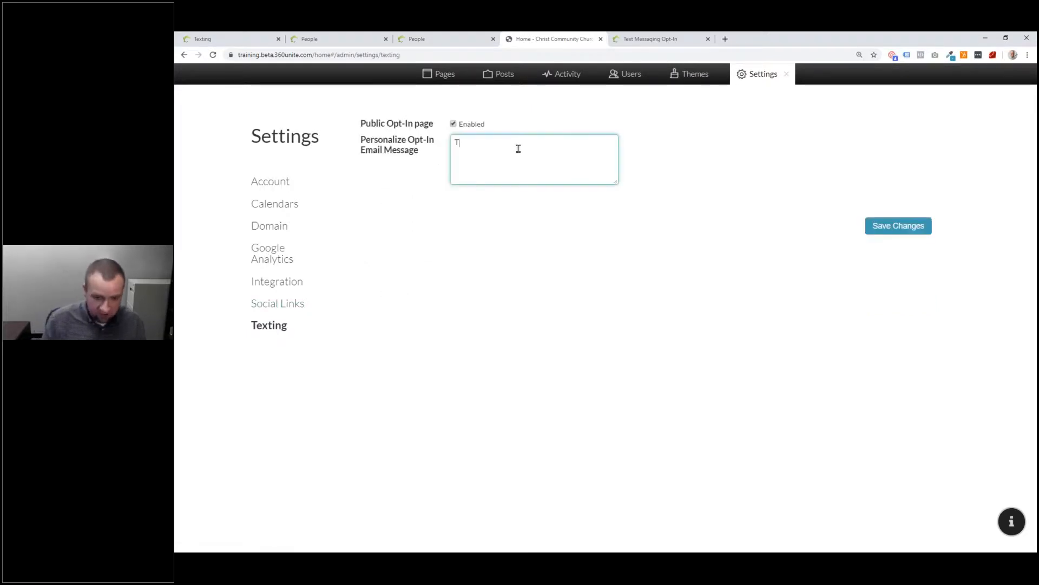
pyautogui.write('his is the personaliz')
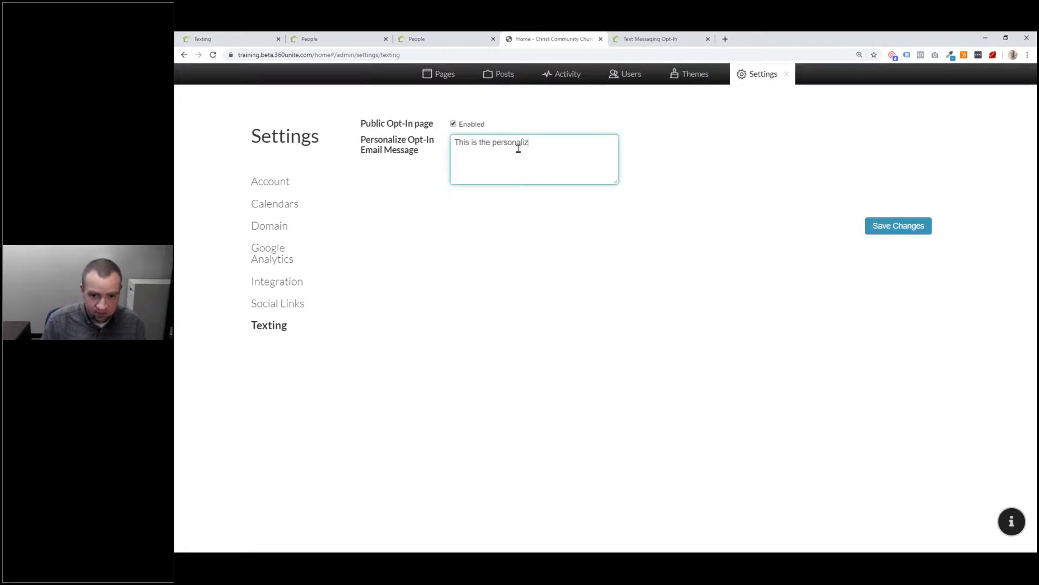
pyautogui.write('ed missage.')
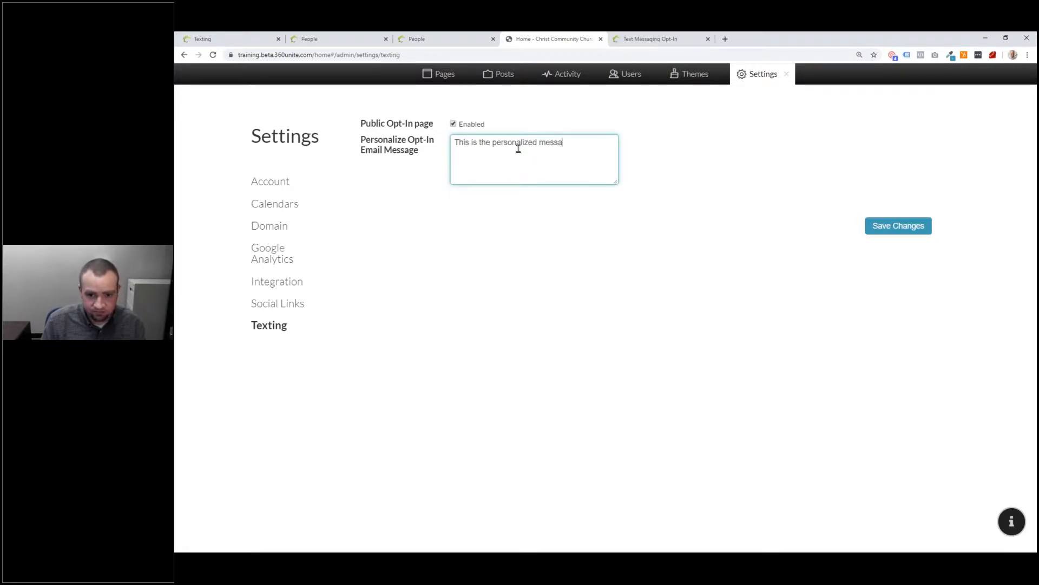
pyautogui.click(927, 232)
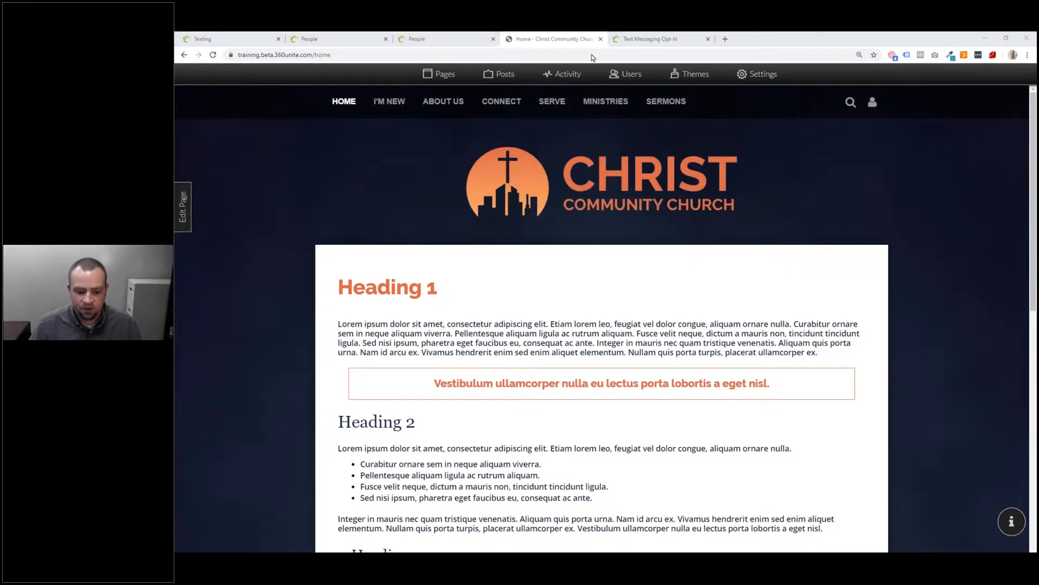
# Step: In Users, filter by name, tick two members, and choose Invite To Receive Texts
pyautogui.click(817, 40)
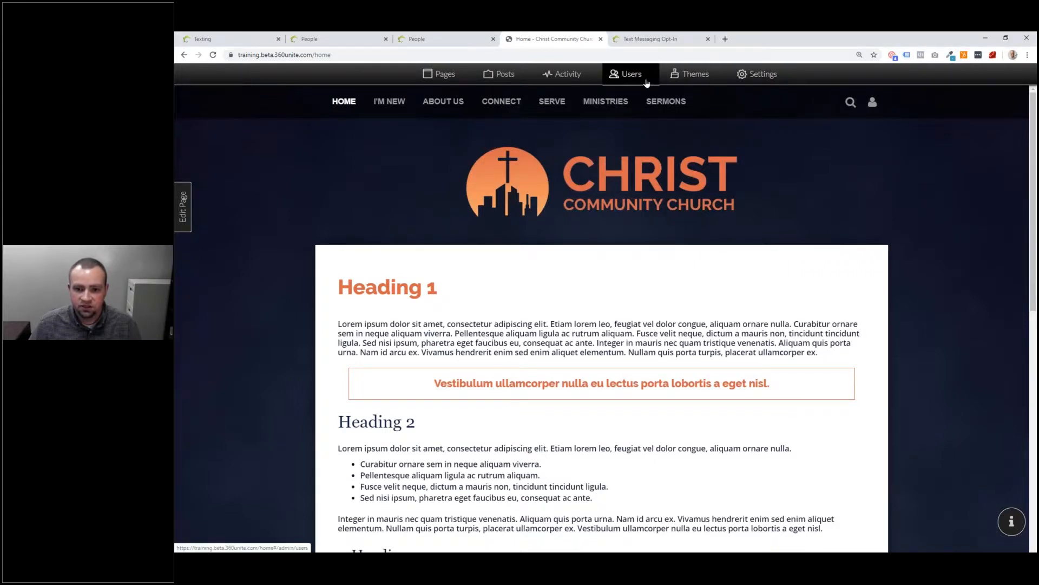
pyautogui.click(646, 82)
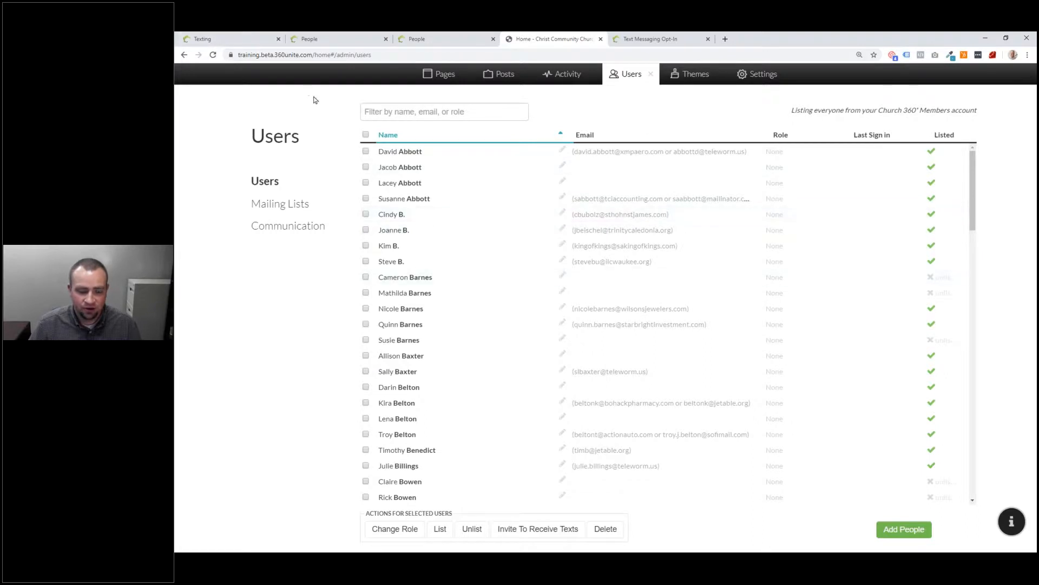
pyautogui.click(419, 118)
pyautogui.write('P')
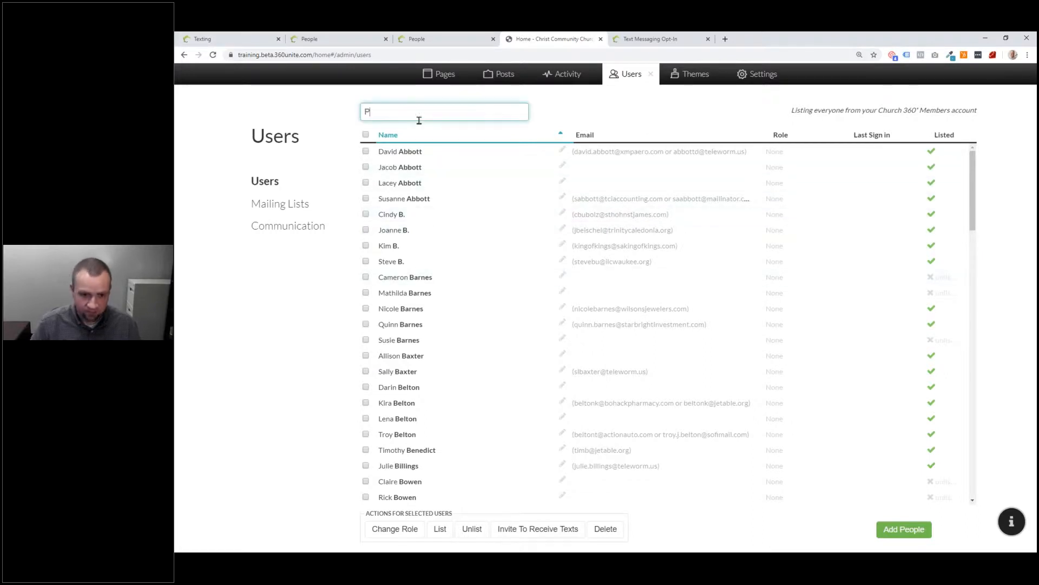
pyautogui.write('eter')
pyautogui.click(408, 152)
pyautogui.moveTo(395, 113); pyautogui.dragTo(353, 116)
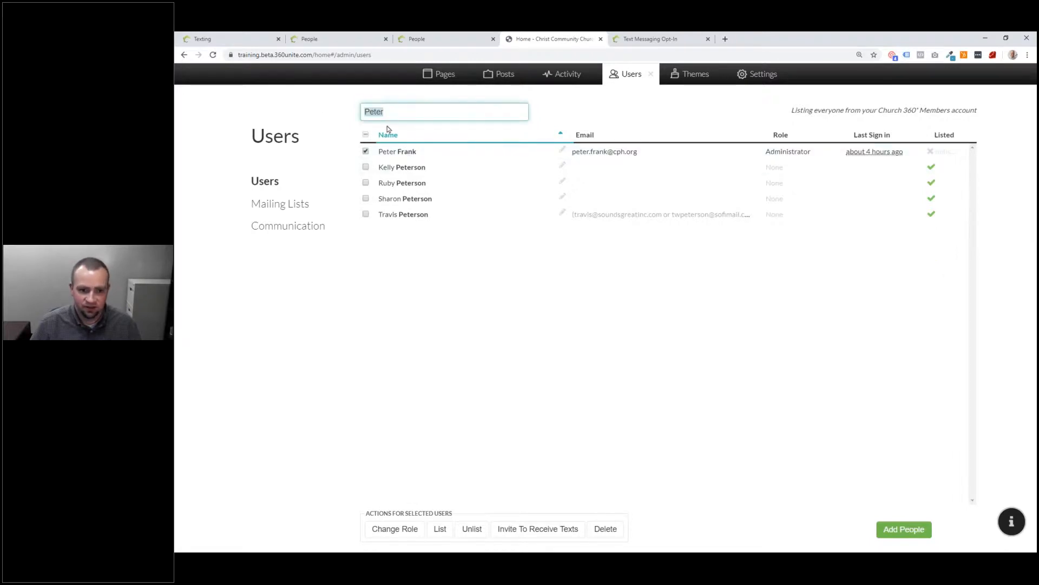
pyautogui.write('E')
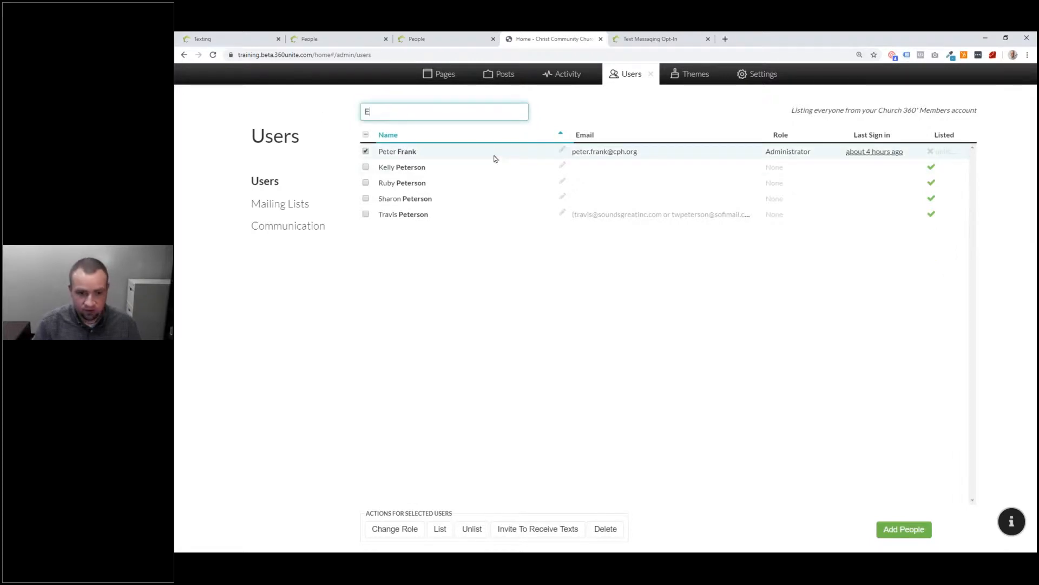
pyautogui.write('rn')
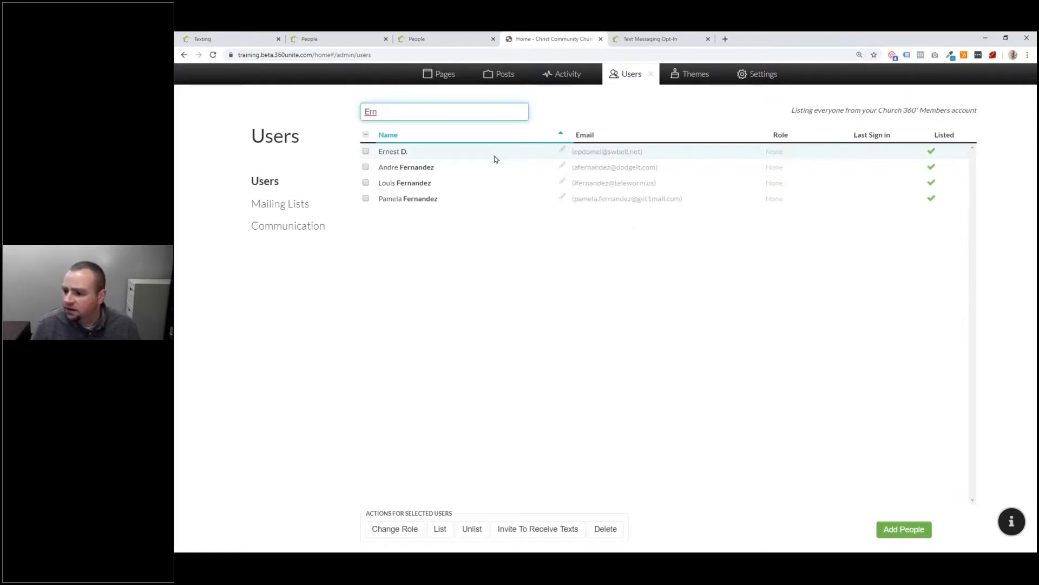
pyautogui.click(494, 159)
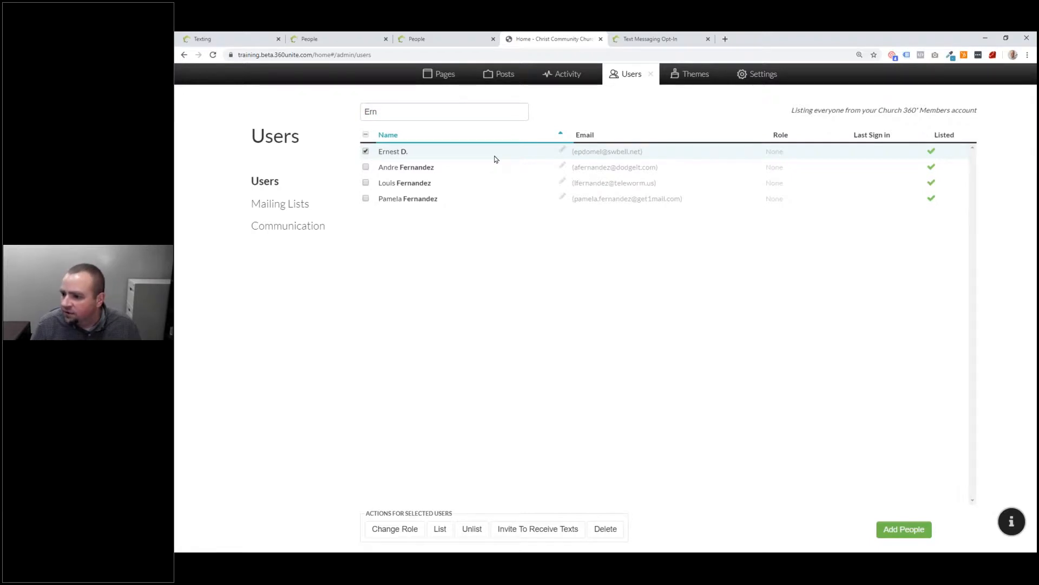
pyautogui.click(540, 530)
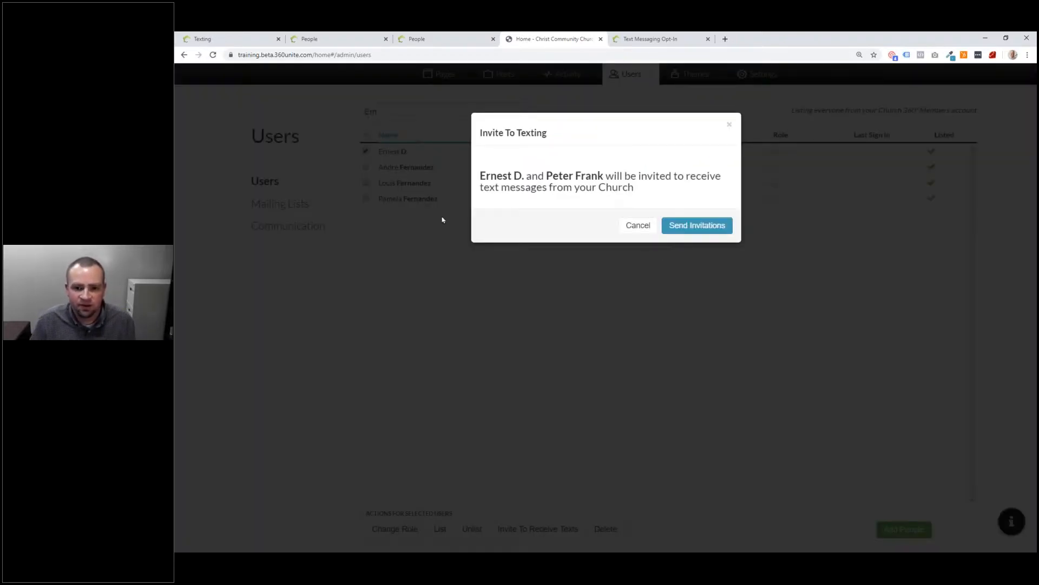
# Step: Send the texting invitations and switch to the 'Sign up for text messages' email
pyautogui.click(698, 227)
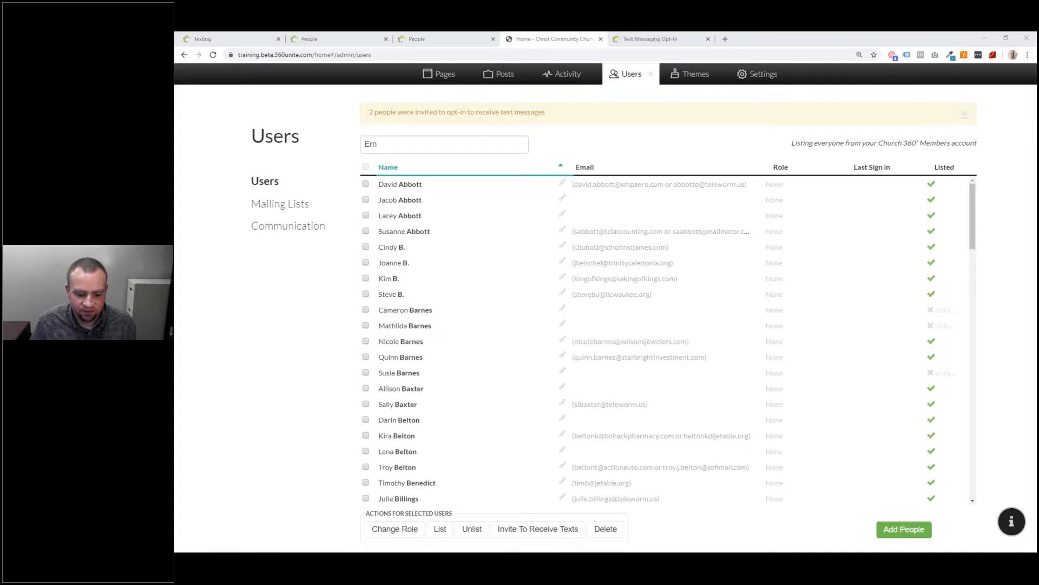
pyautogui.hotkey('alt', 'Tab')
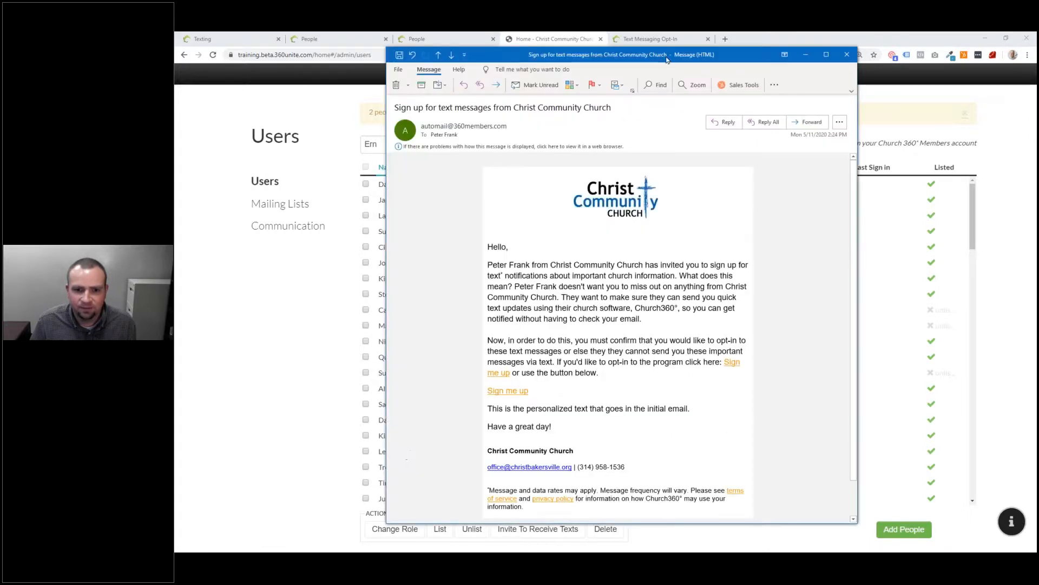
# Step: Highlight the personalized message line in the invitation email and accept it with I'm Going
pyautogui.click(841, 60)
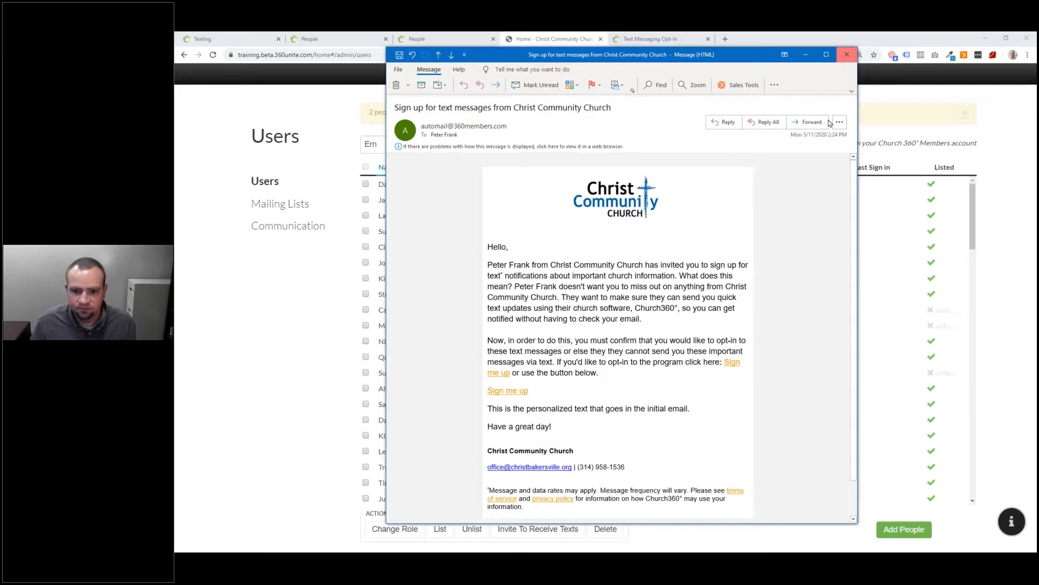
pyautogui.click(805, 57)
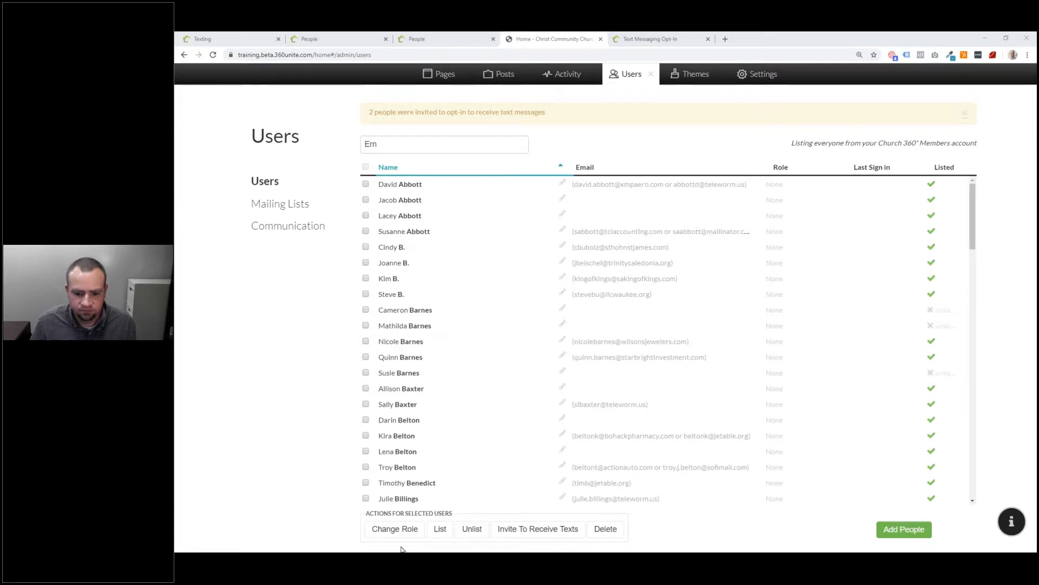
pyautogui.hotkey('alt', 'Tab')
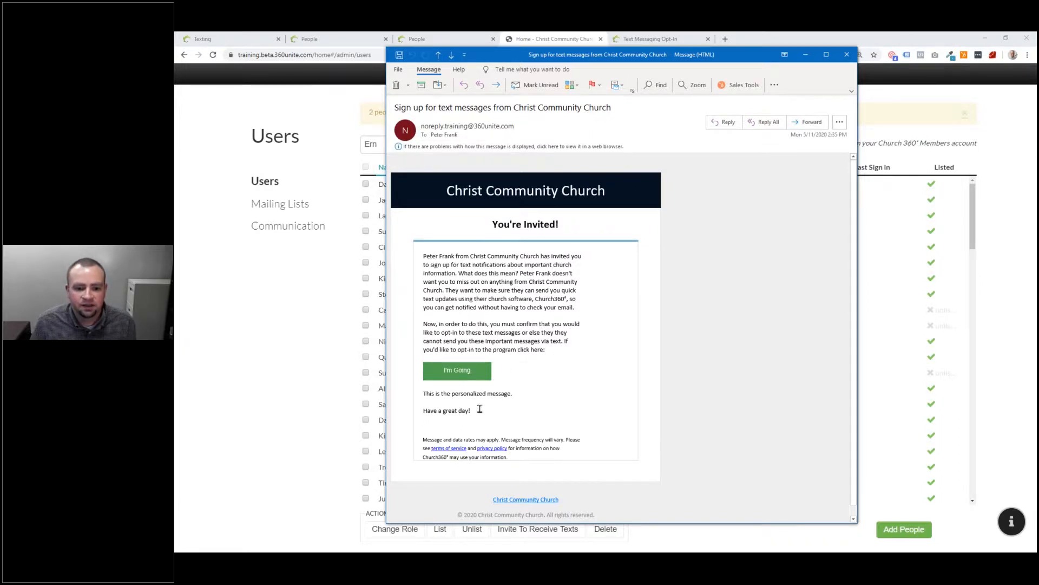
pyautogui.moveTo(436, 390); pyautogui.dragTo(513, 397)
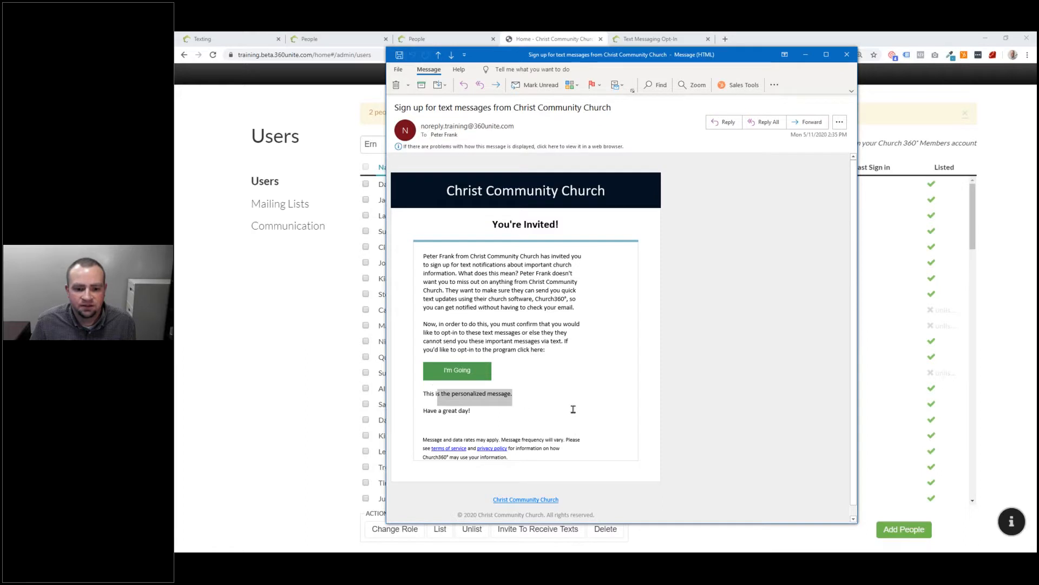
pyautogui.click(452, 368)
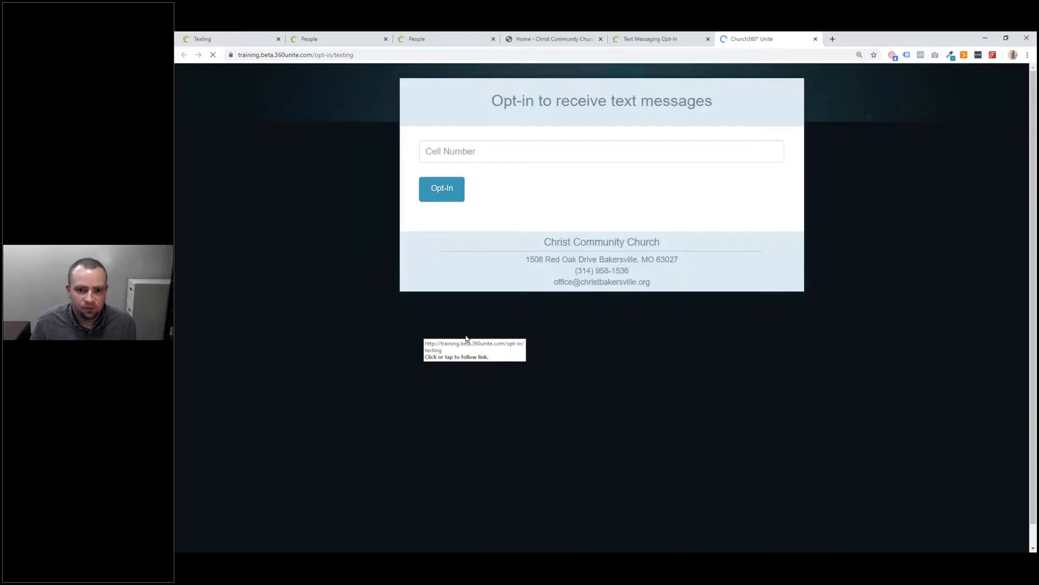
# Step: Opt a cell number in on the texting opt-in page, then go back to the Users list
pyautogui.click(480, 153)
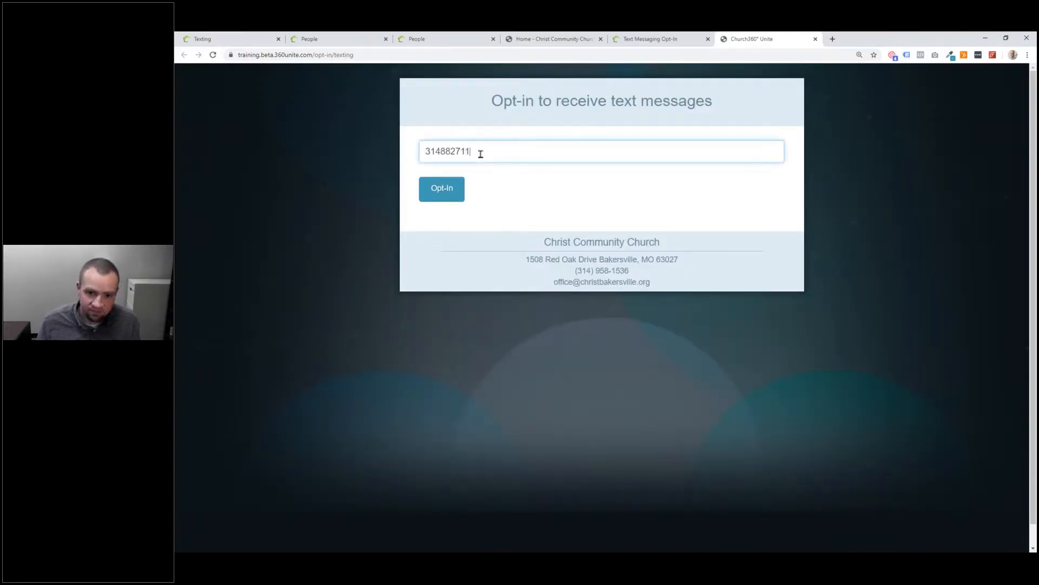
pyautogui.click(439, 188)
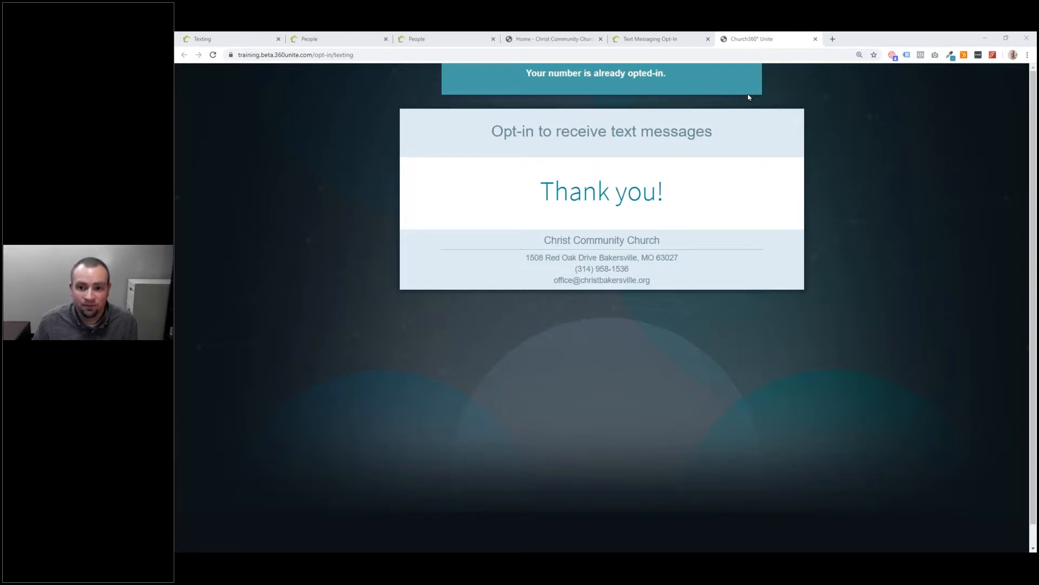
pyautogui.click(798, 40)
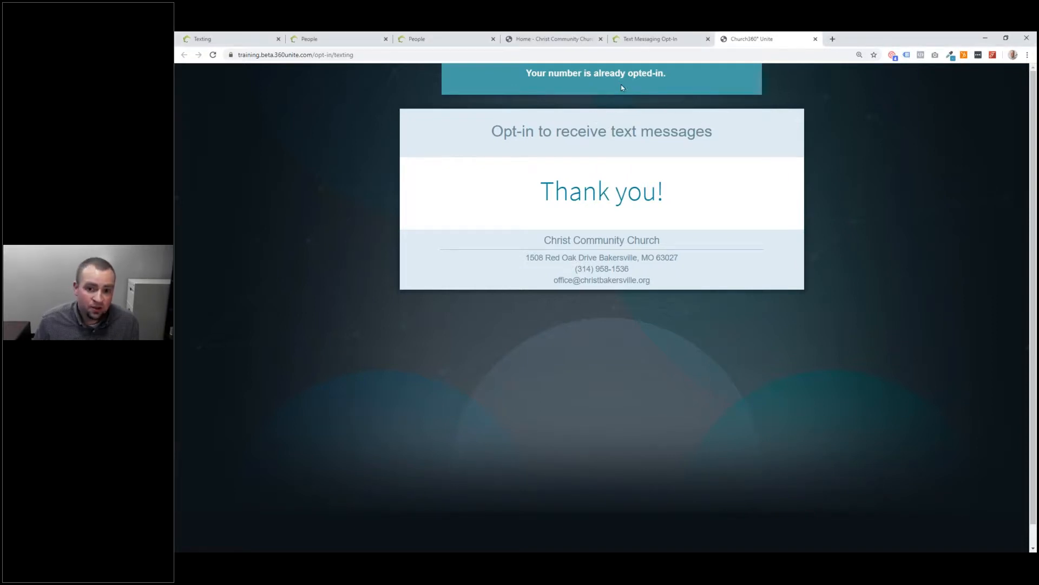
pyautogui.click(563, 38)
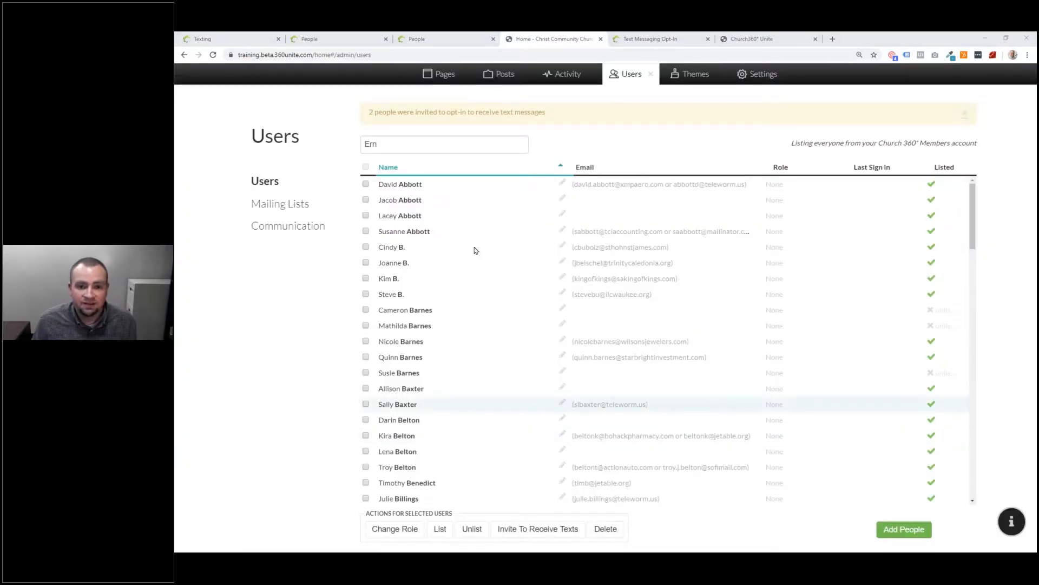
# Step: Under Activity > Texting Opt-in, link the unmatched opted-in number to its member contact
pyautogui.click(555, 80)
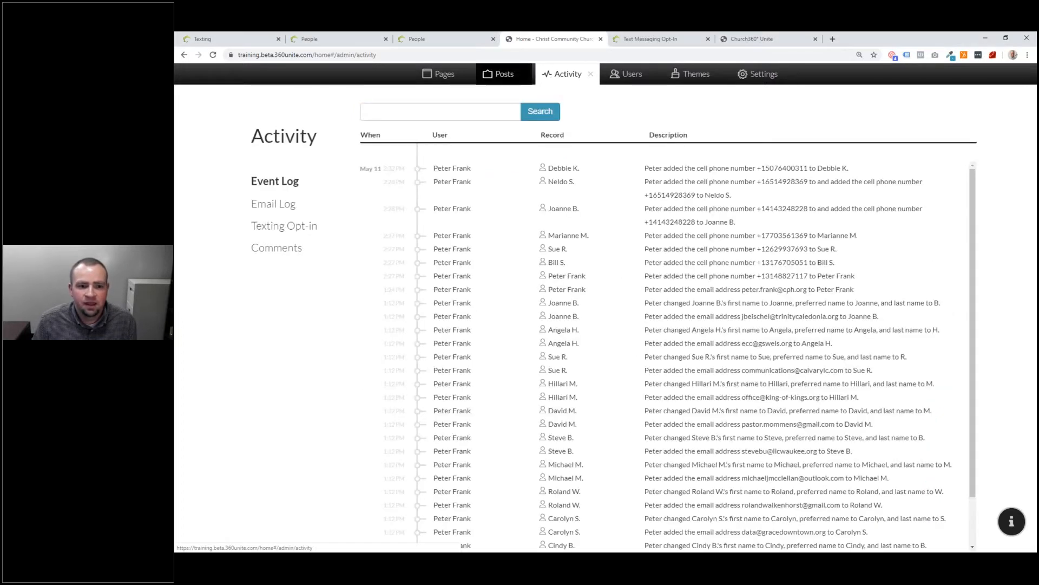
pyautogui.click(302, 229)
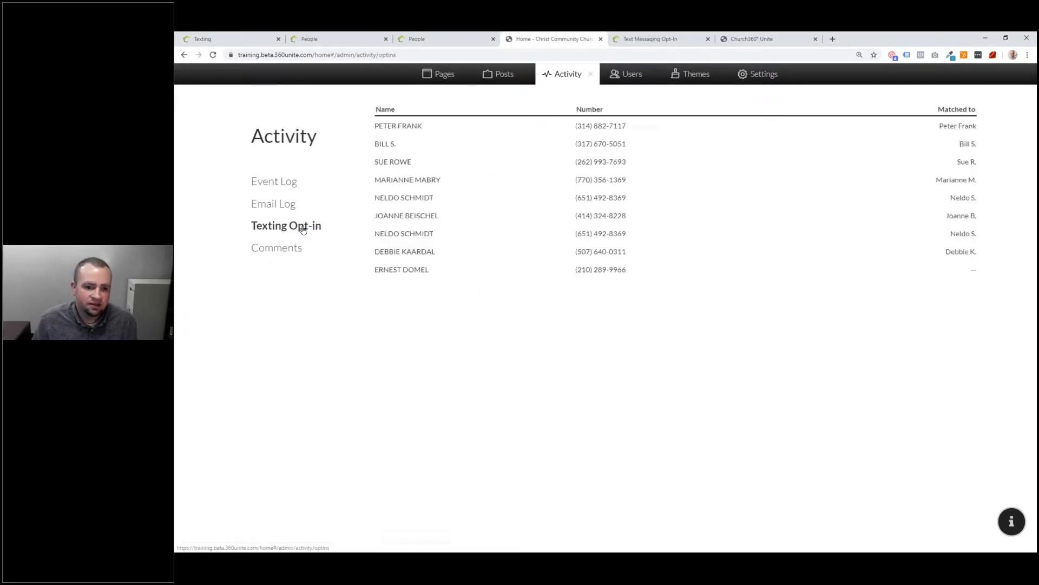
pyautogui.click(663, 272)
pyautogui.click(859, 272)
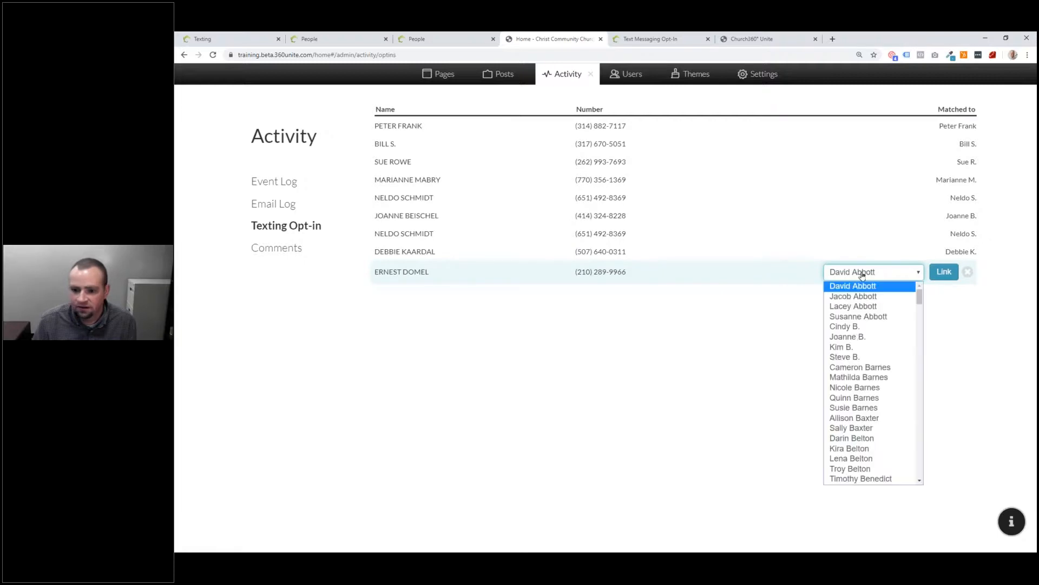
pyautogui.scroll(-12, 860, 348)
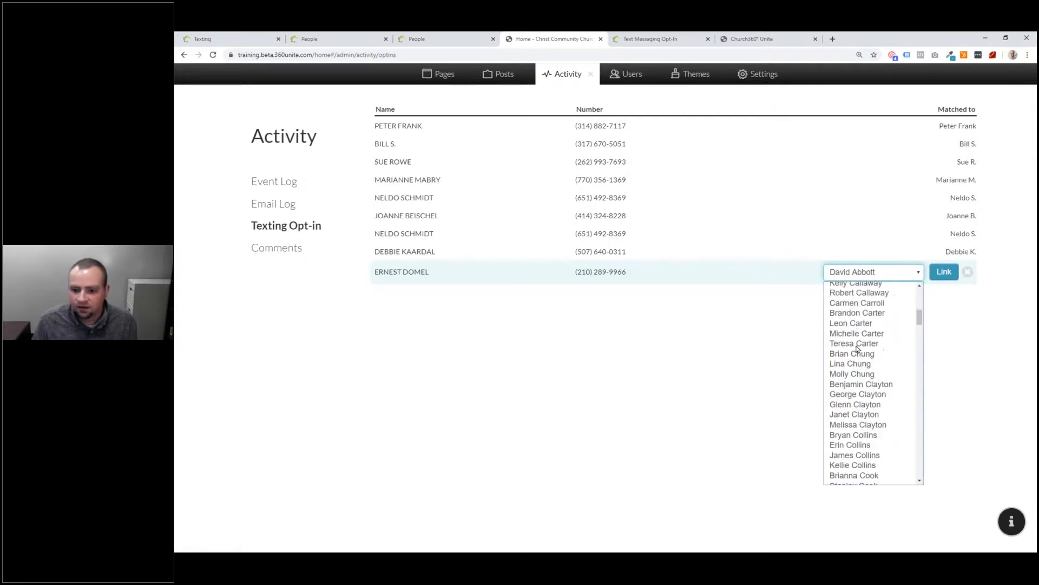
pyautogui.scroll(3, 863, 345)
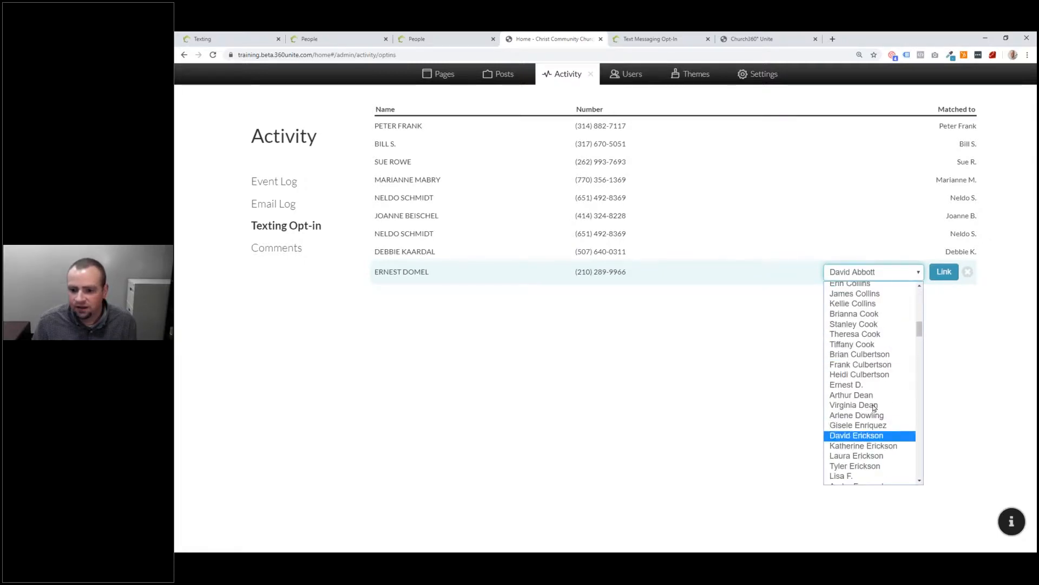
pyautogui.click(861, 387)
pyautogui.click(943, 271)
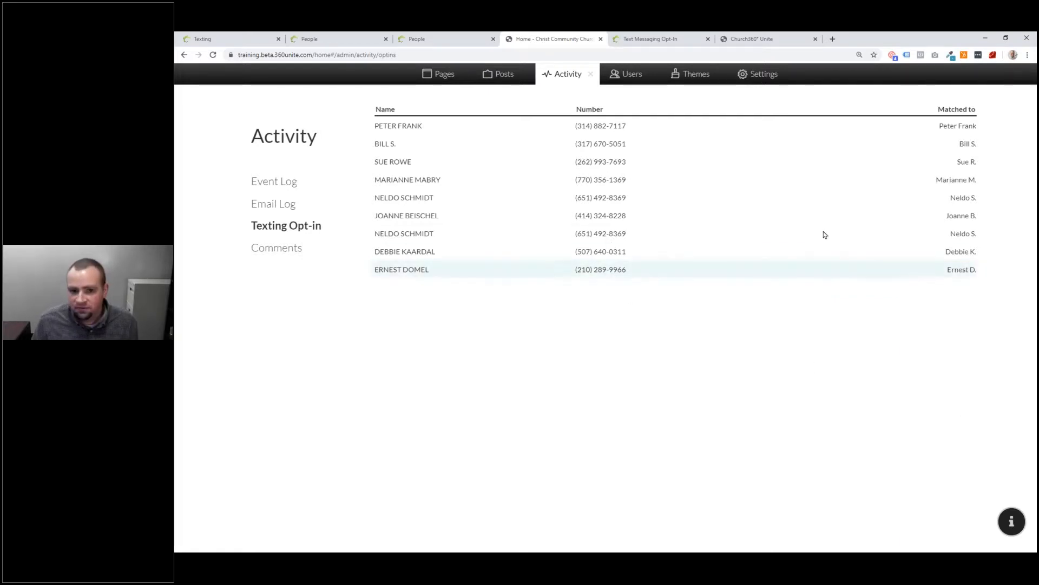
pyautogui.click(648, 79)
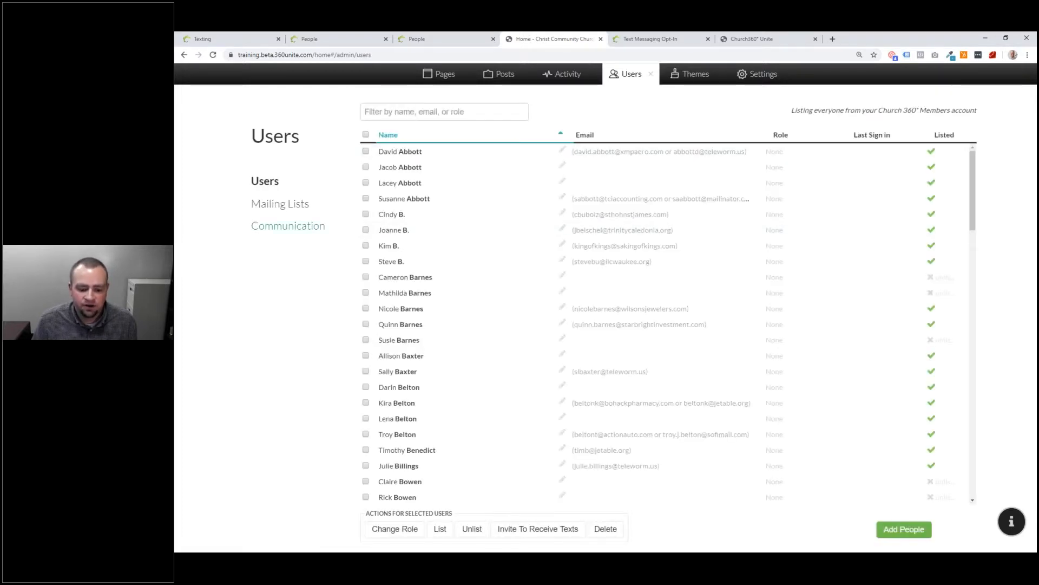
# Step: On the Communication page, tick all seven contacts that have phone numbers
pyautogui.click(303, 231)
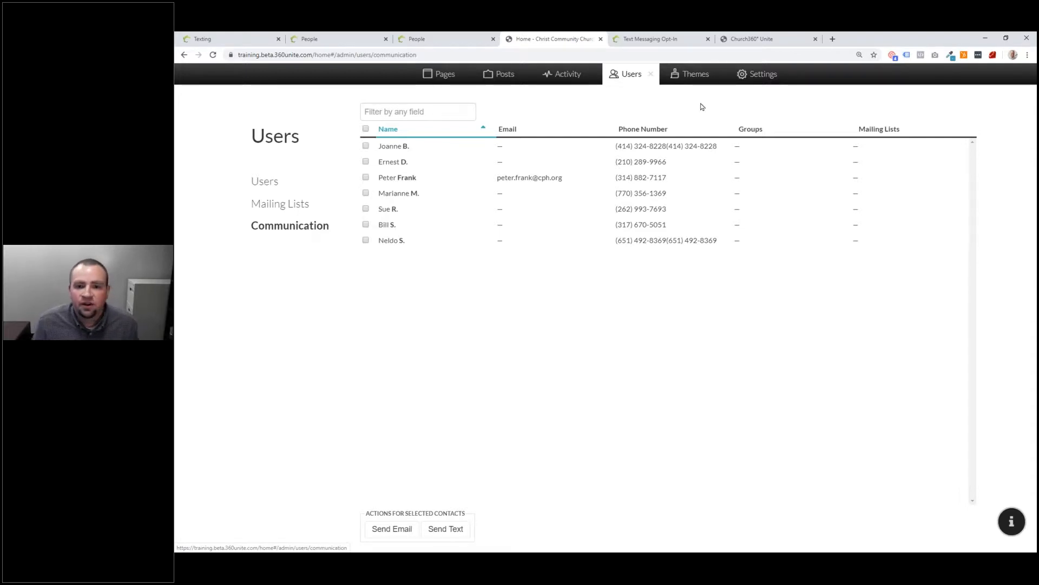
pyautogui.click(365, 145)
pyautogui.click(365, 161)
pyautogui.click(365, 177)
pyautogui.click(365, 192)
pyautogui.click(365, 208)
pyautogui.click(365, 224)
pyautogui.click(365, 240)
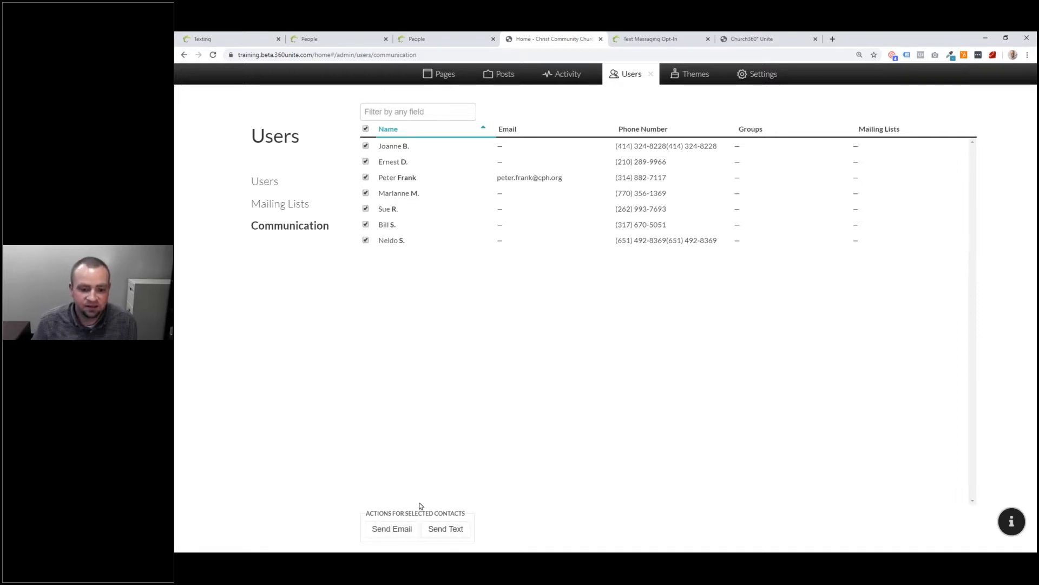
# Step: Send an Announcement text reading 'This is being sent from Church360 Unite' to the selected contacts
pyautogui.click(449, 531)
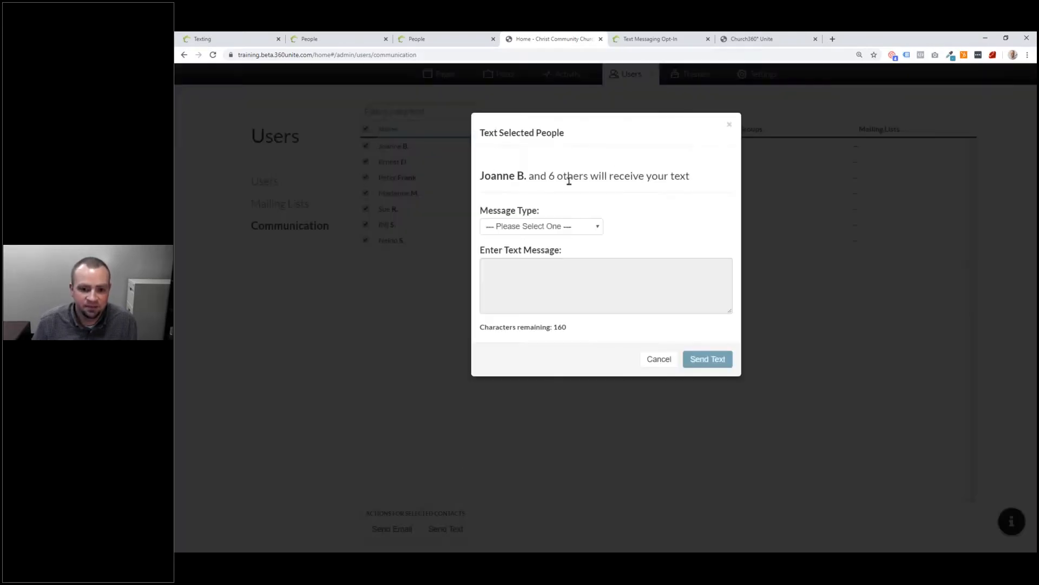
pyautogui.click(576, 232)
pyautogui.click(563, 250)
pyautogui.click(565, 276)
pyautogui.write('This is ')
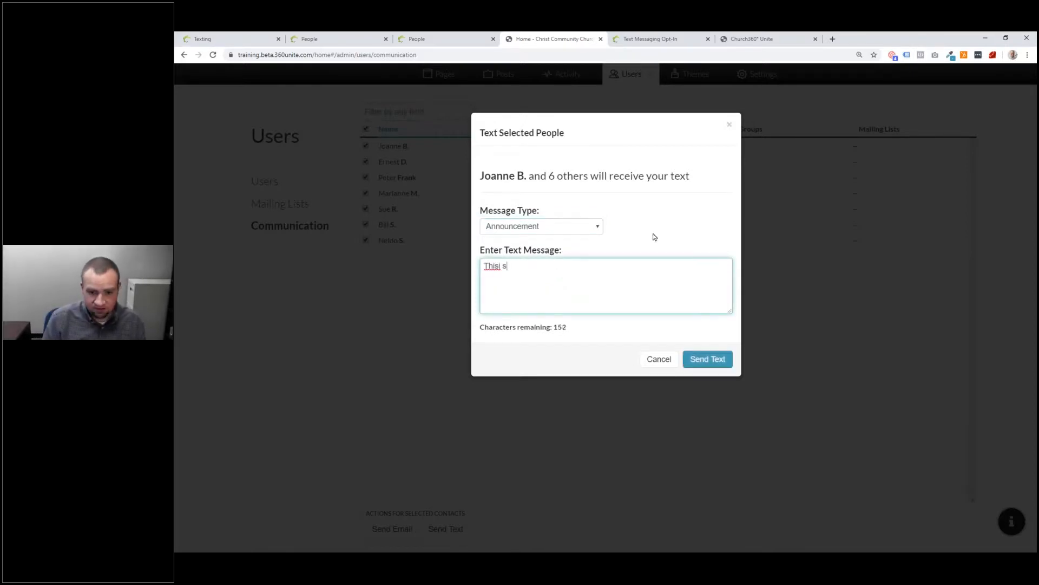
pyautogui.write('being sent ')
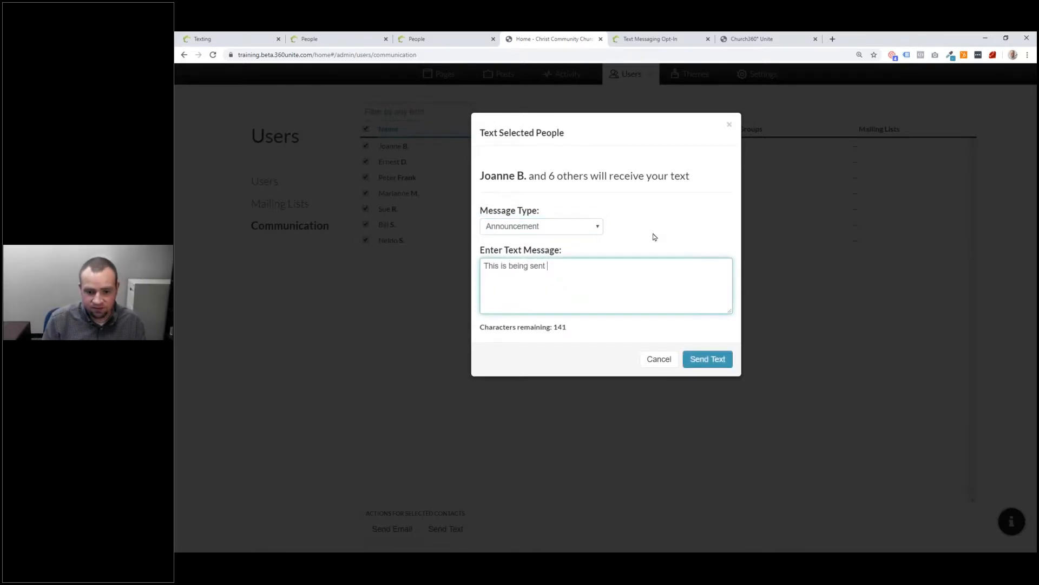
pyautogui.write('from Church360 Unite')
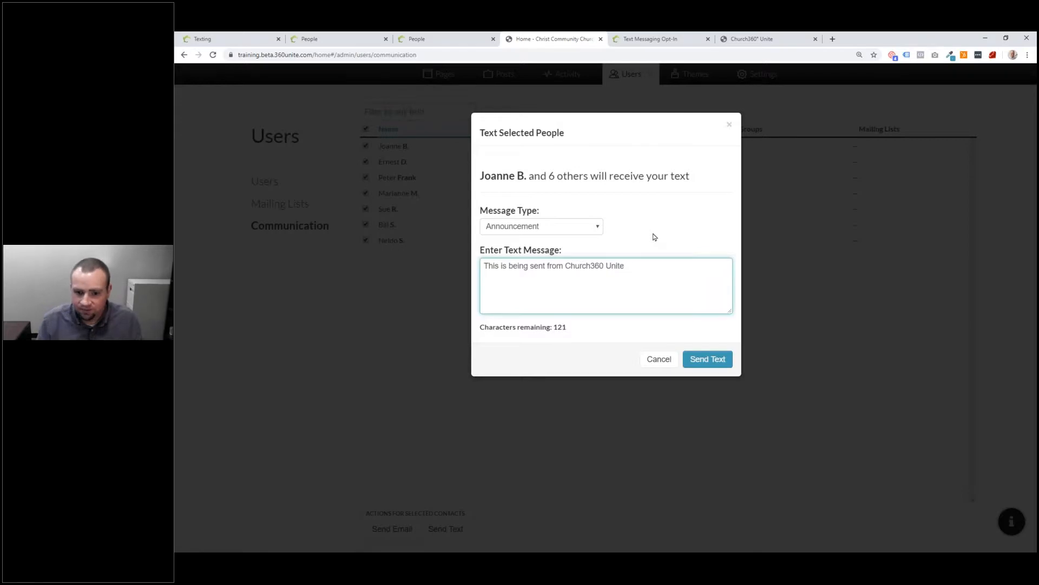
pyautogui.click(704, 360)
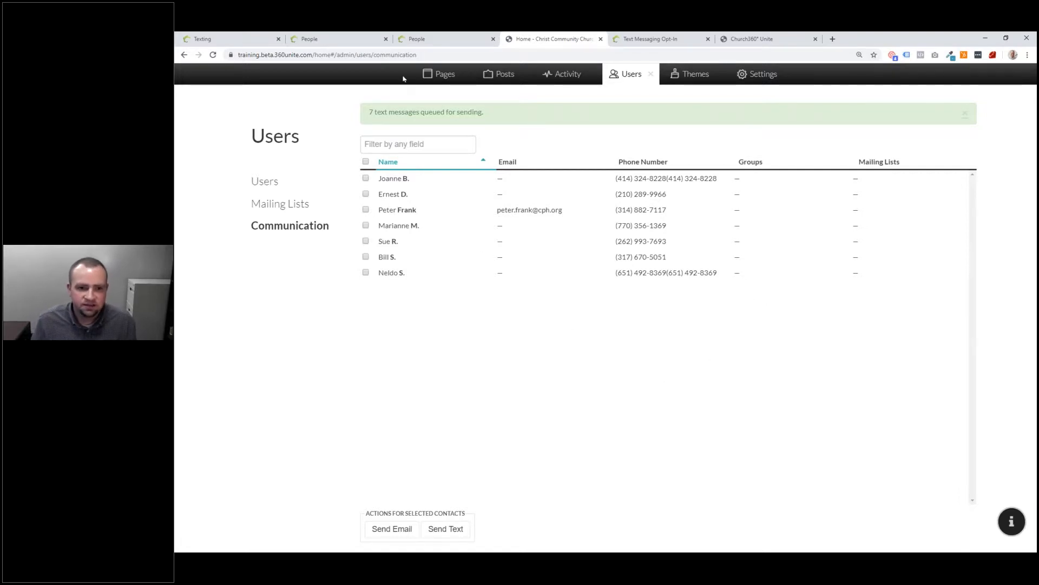
pyautogui.click(401, 38)
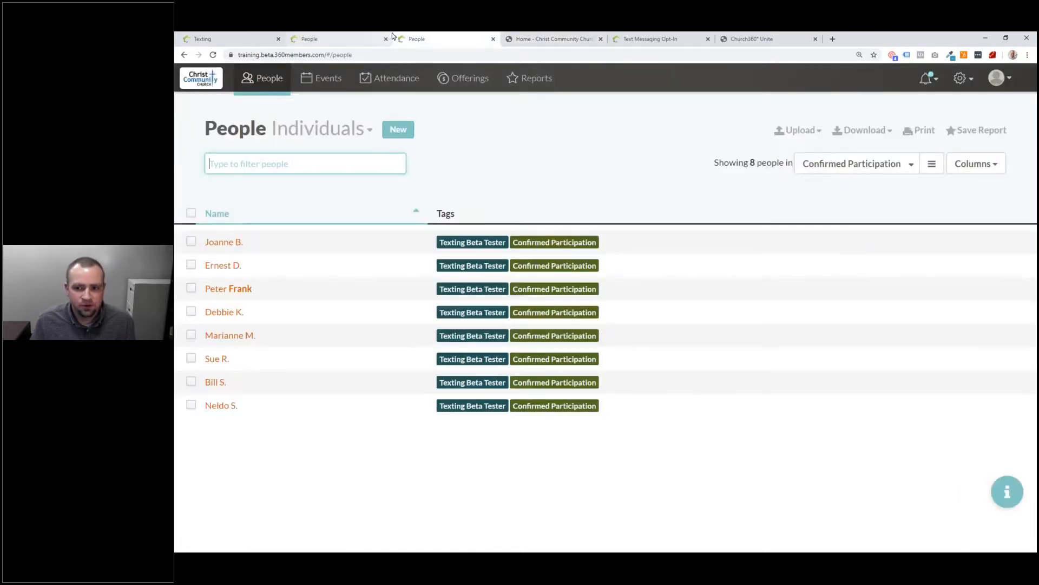
# Step: Go to Settings > Roles and open the Elder role's permissions for editing
pyautogui.click(962, 79)
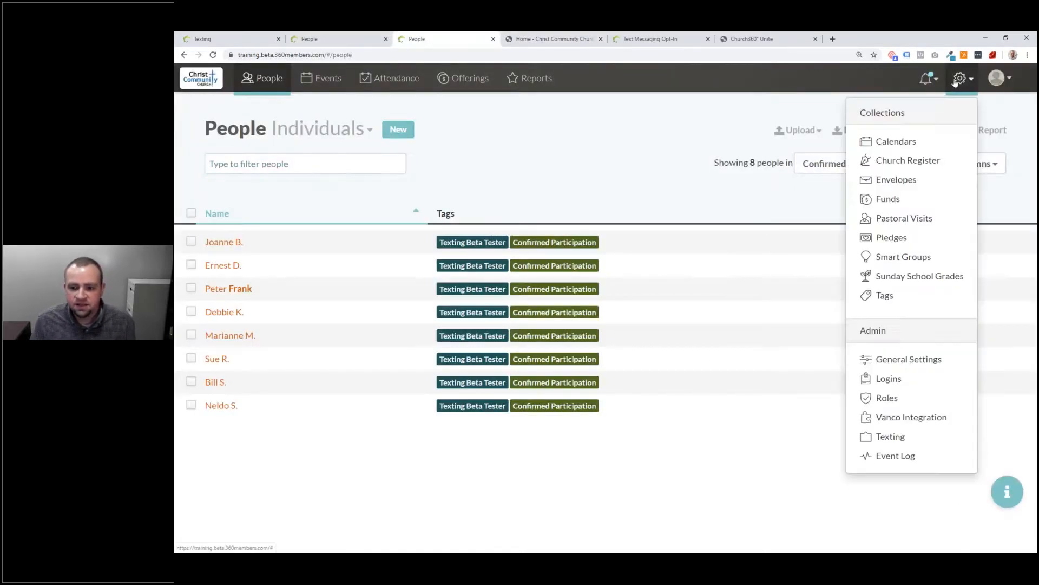
pyautogui.click(934, 399)
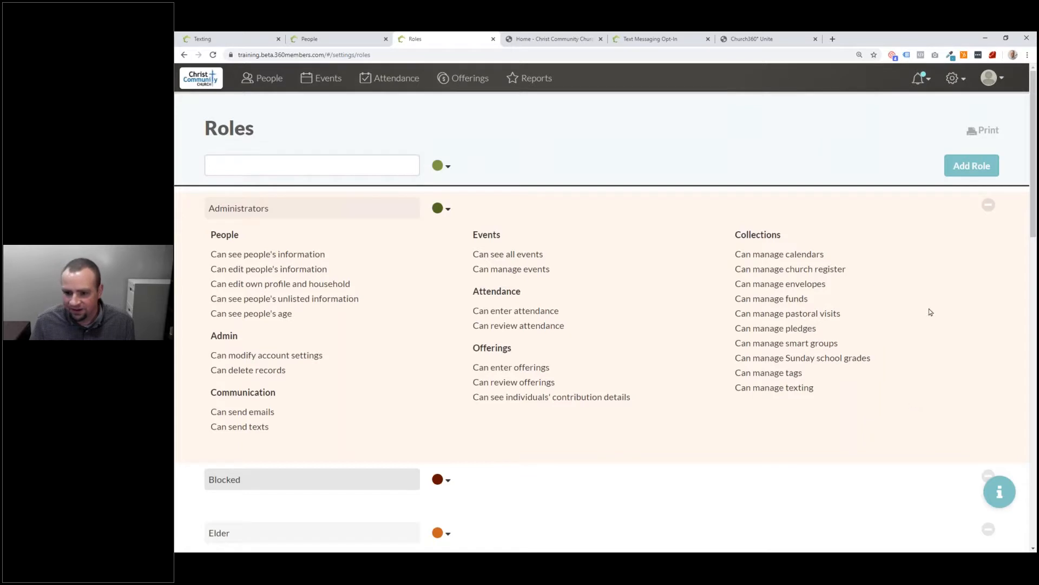
pyautogui.scroll(-2, 725, 297)
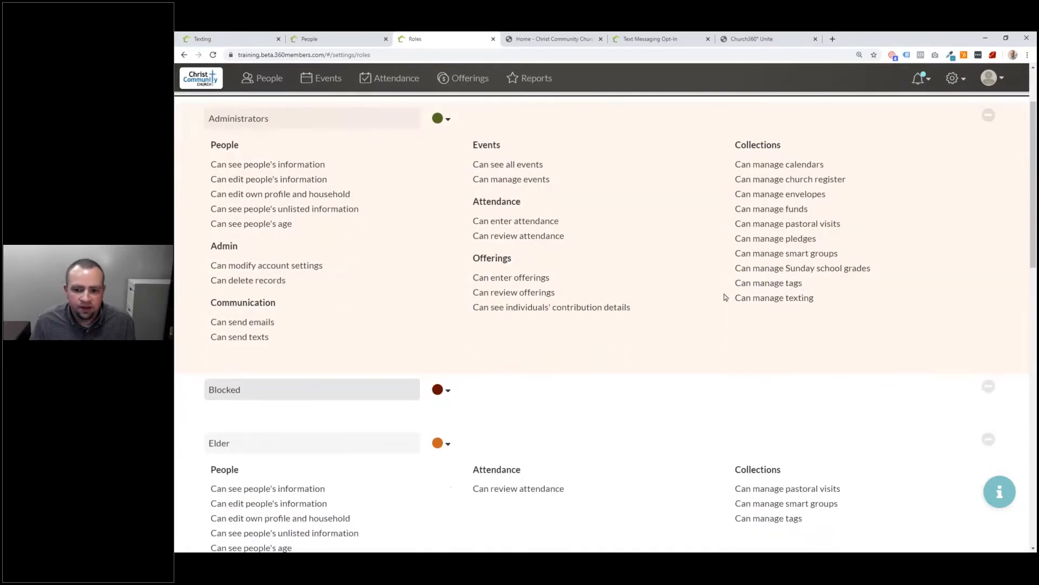
pyautogui.click(667, 251)
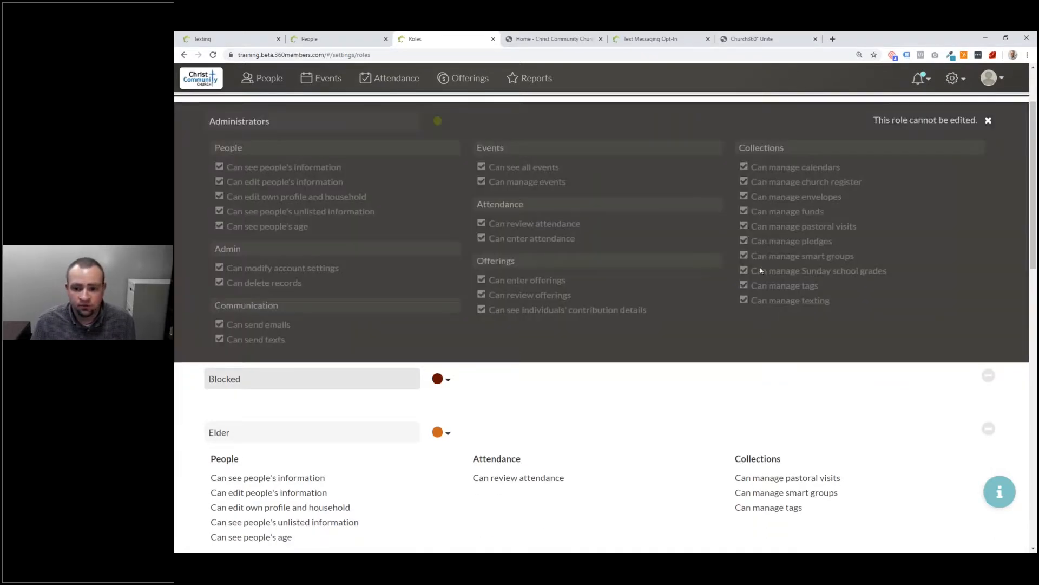
pyautogui.click(624, 392)
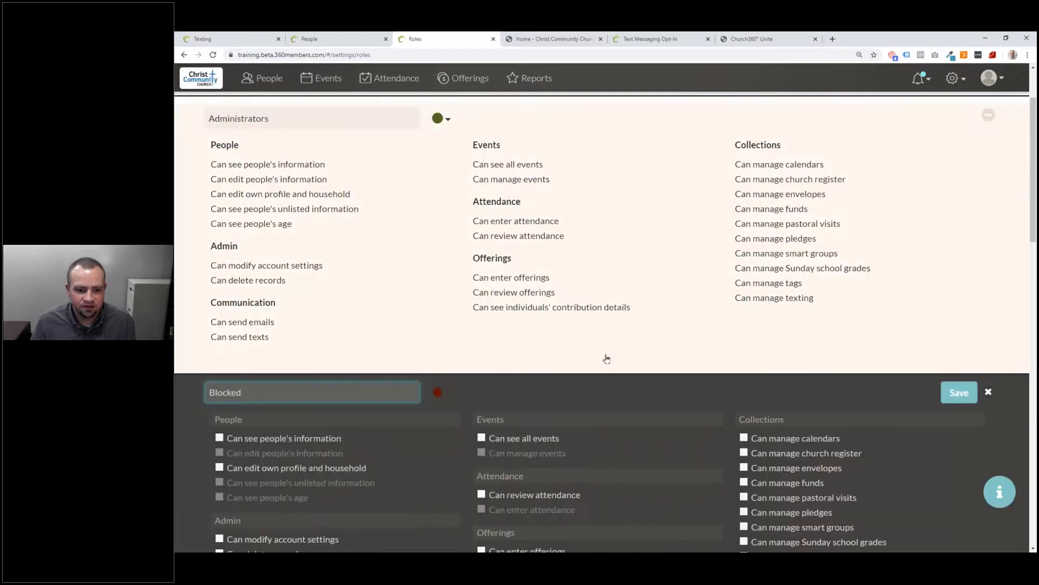
pyautogui.click(592, 395)
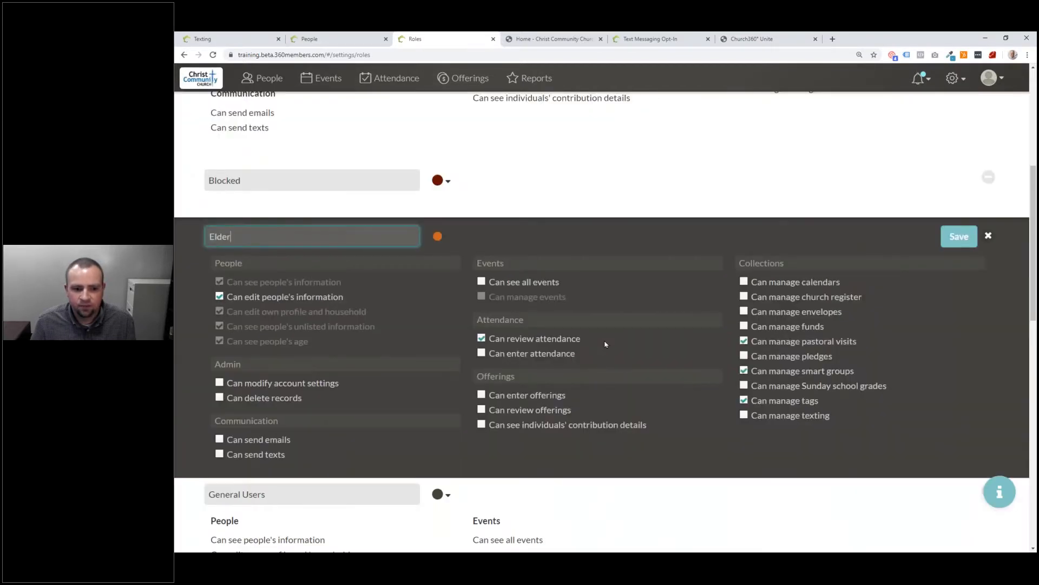
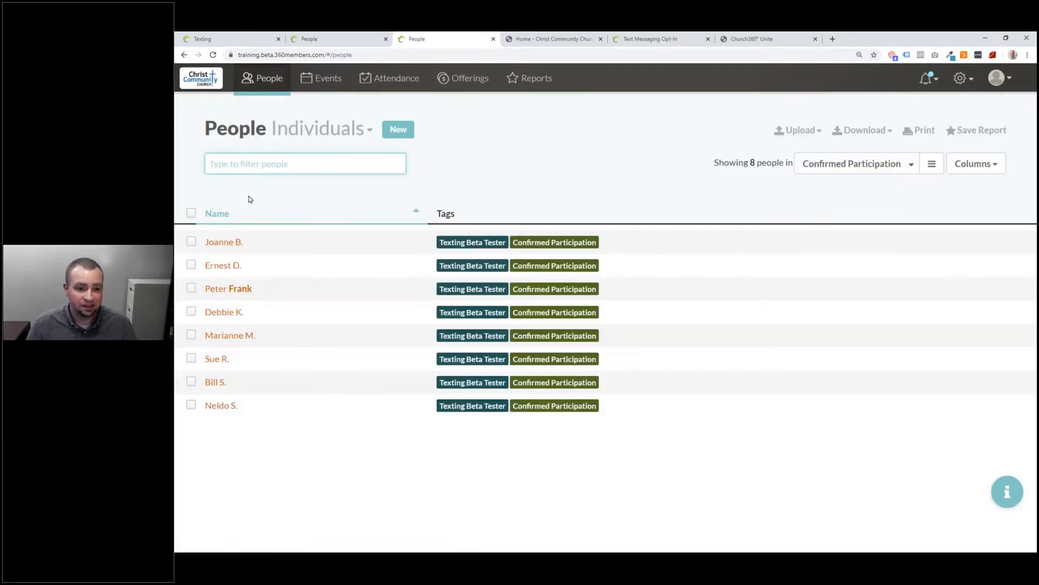
# Step: Open and reload the person's profile, touch the cell number field, and open the settings menu
pyautogui.click(240, 289)
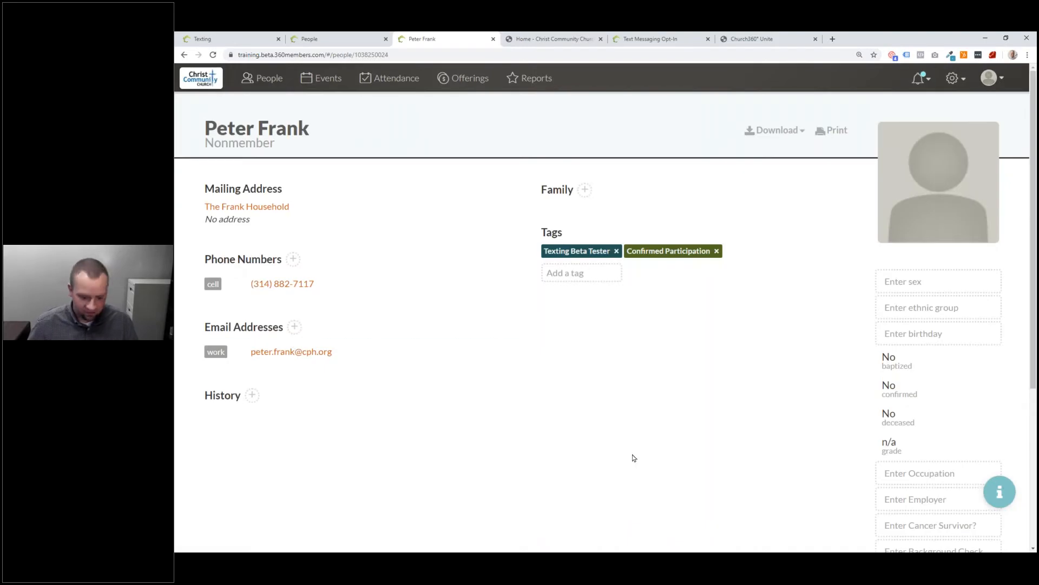
pyautogui.press('F5')
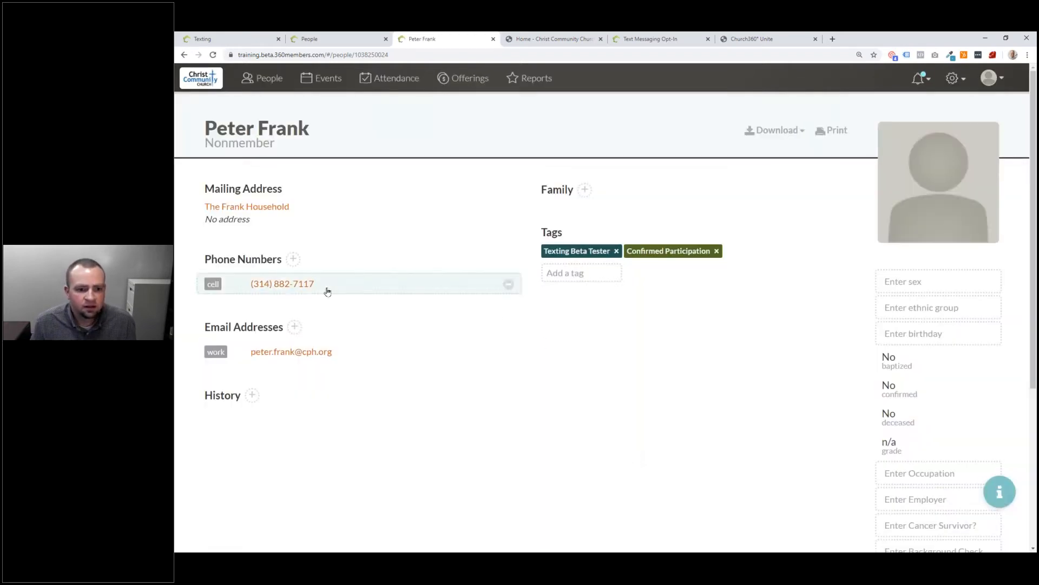
pyautogui.click(328, 288)
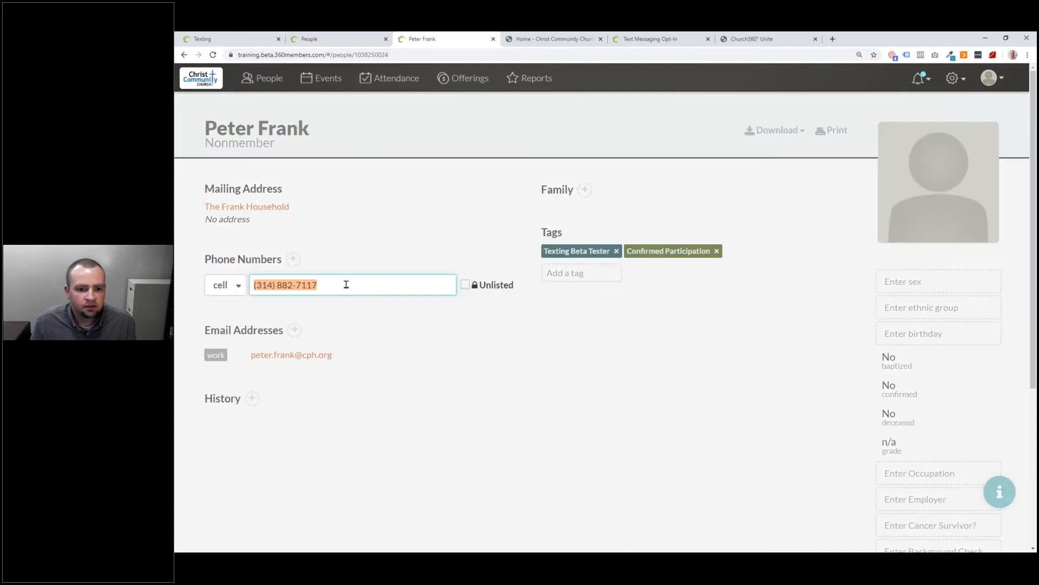
pyautogui.click(385, 313)
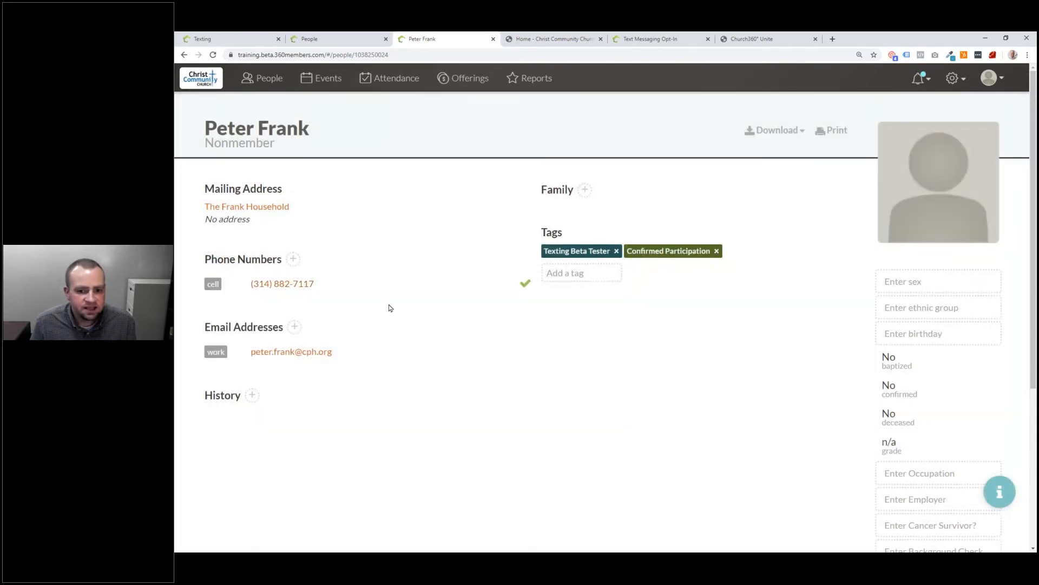
pyautogui.click(955, 78)
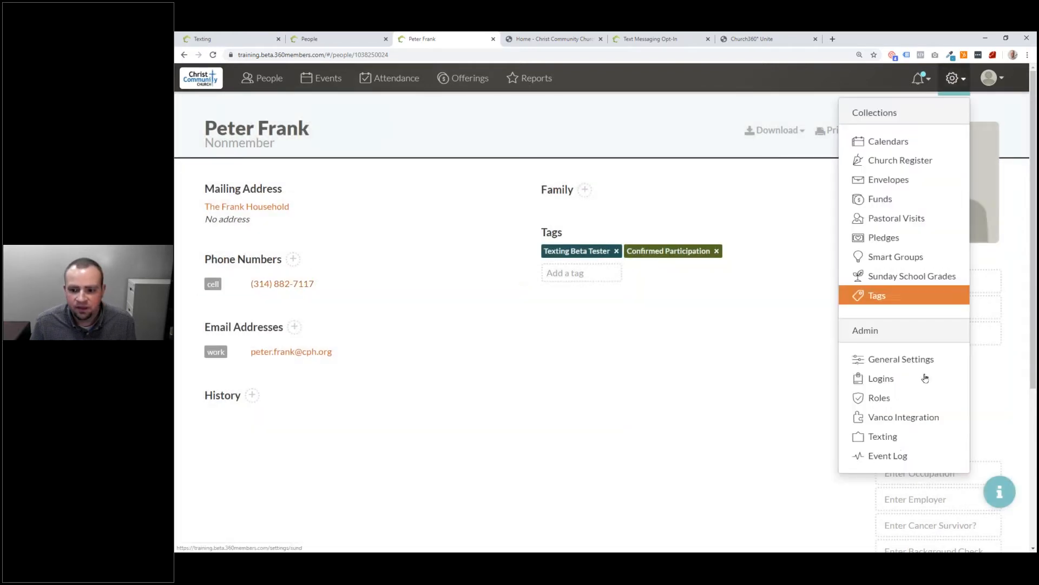
# Step: Review the unmatched opt-in phone submissions in Texting settings, then return to People
pyautogui.click(907, 442)
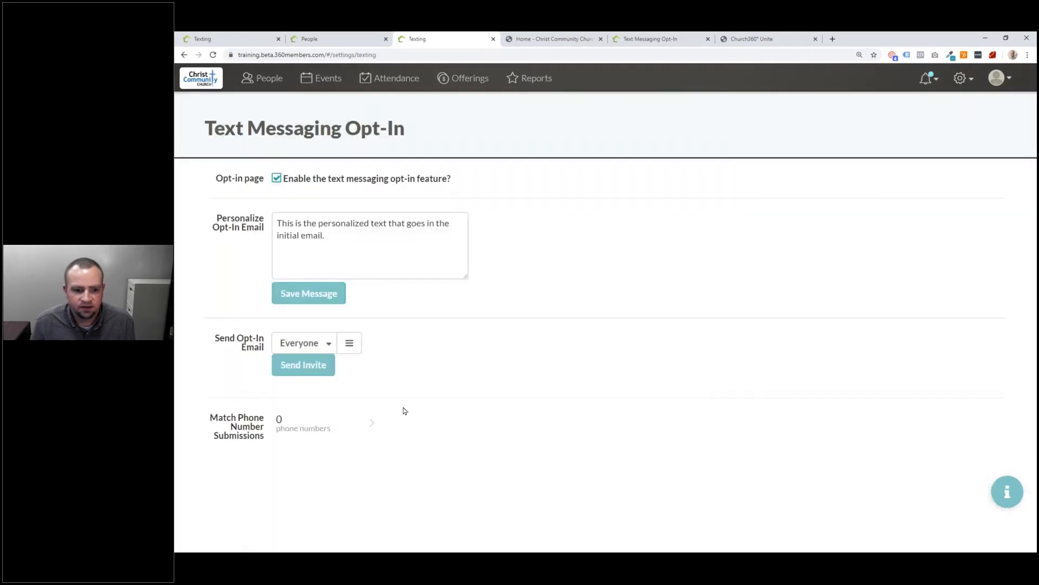
pyautogui.click(327, 431)
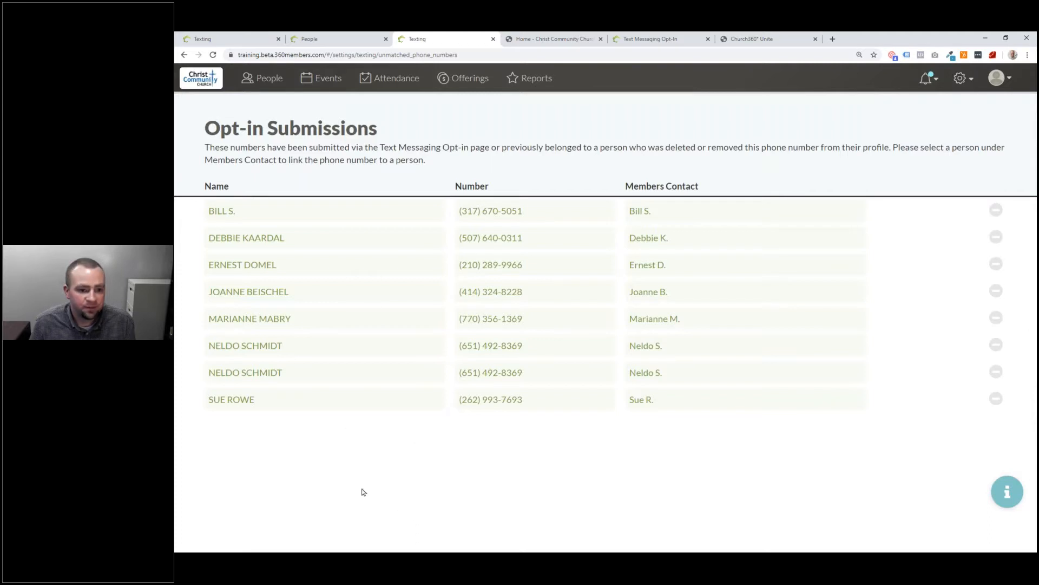
pyautogui.click(282, 87)
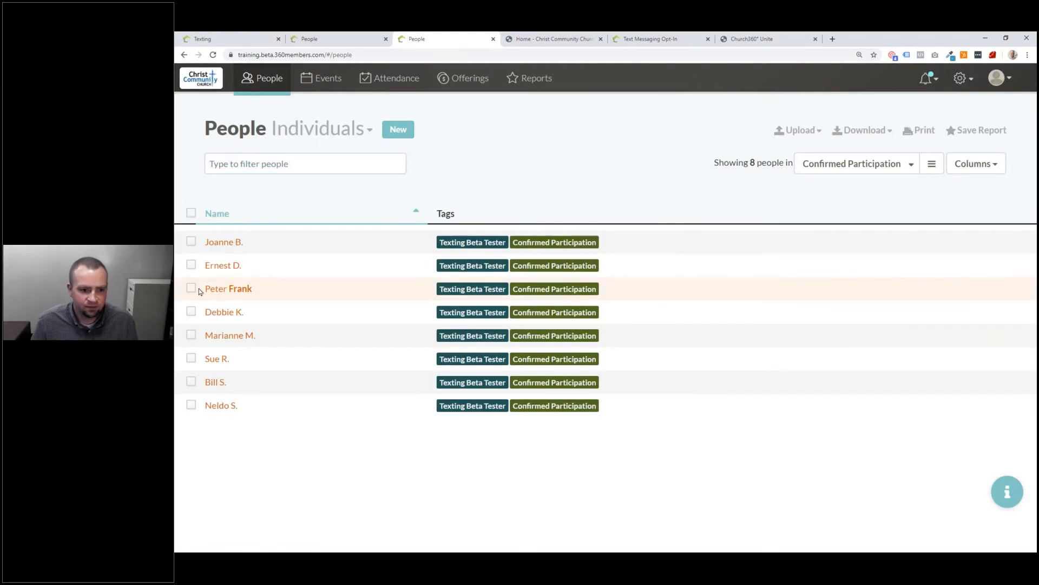
# Step: Select the person, start a text to them, and switch to the slideshow
pyautogui.click(191, 288)
pyautogui.click(925, 509)
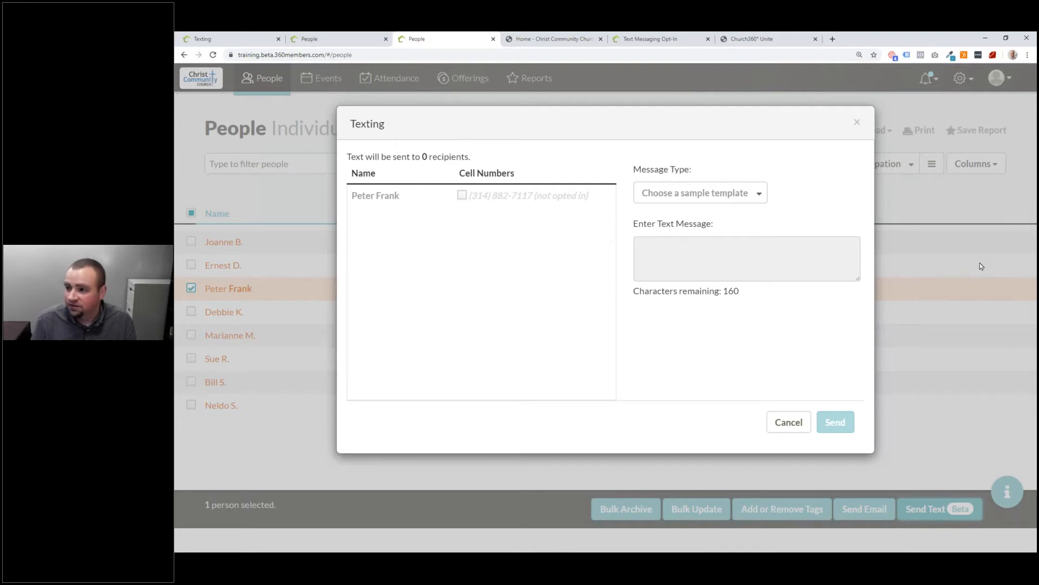
pyautogui.hotkey('alt', 'Tab')
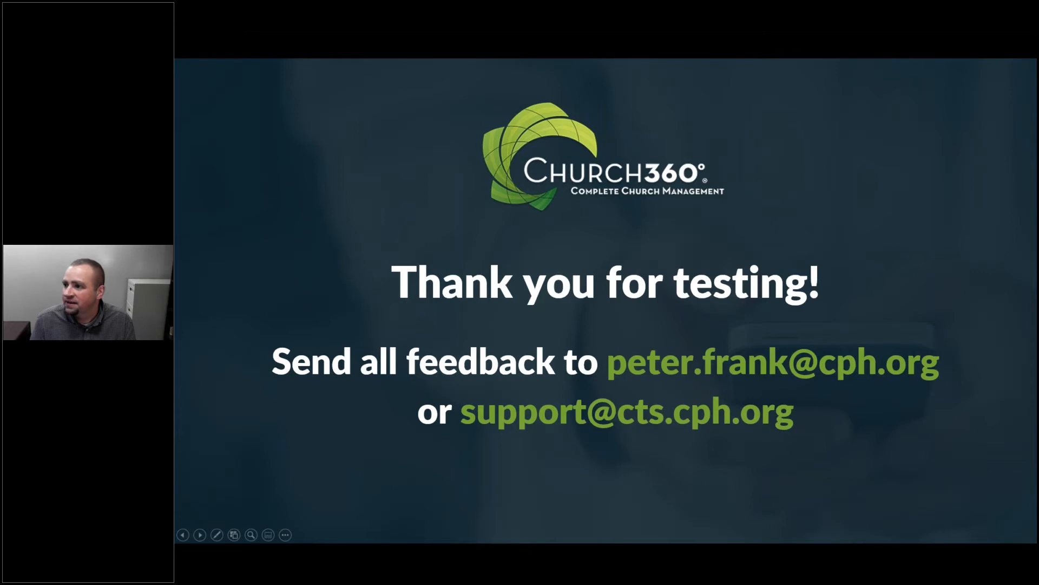
# Step: Show the short-code slide, return to the thank-you slide, and switch back to the browser
pyautogui.press('Left')
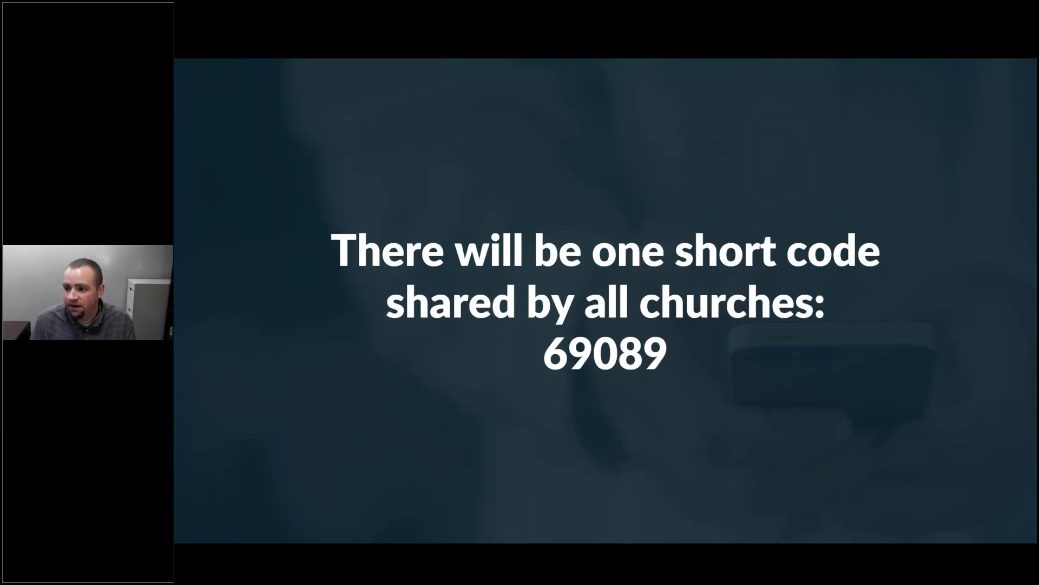
pyautogui.press('Right')
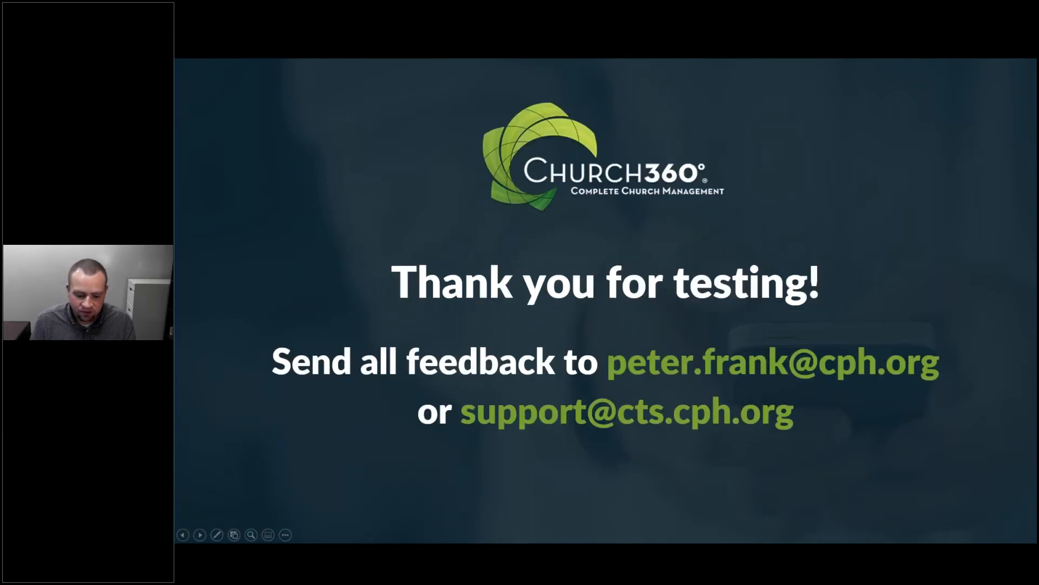
pyautogui.hotkey('alt', 'Tab')
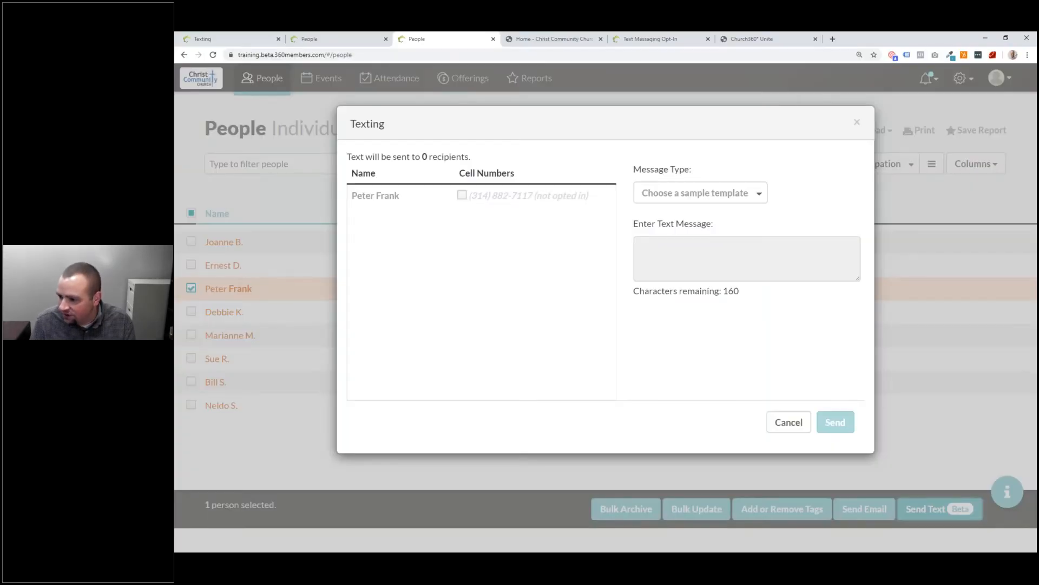
# Step: Close the texting dialog and delete the cell phone number from the person's profile
pyautogui.click(858, 123)
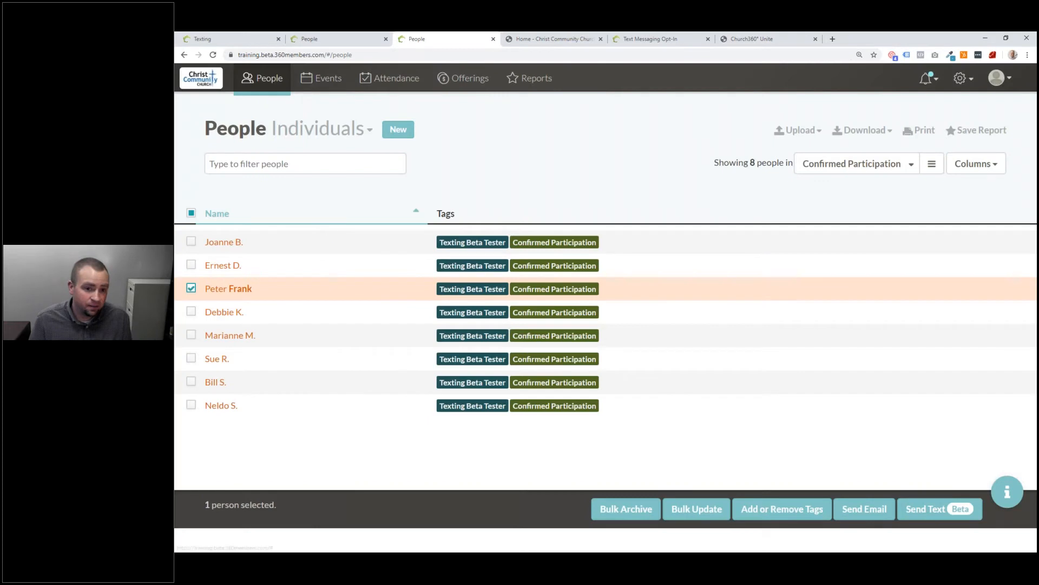
pyautogui.click(246, 290)
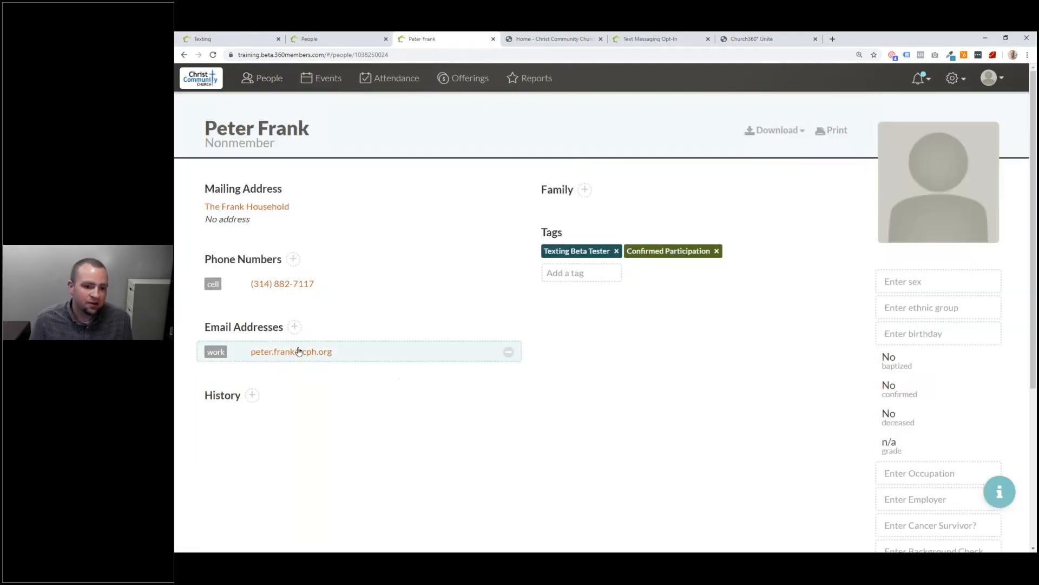
pyautogui.click(514, 285)
pyautogui.click(483, 284)
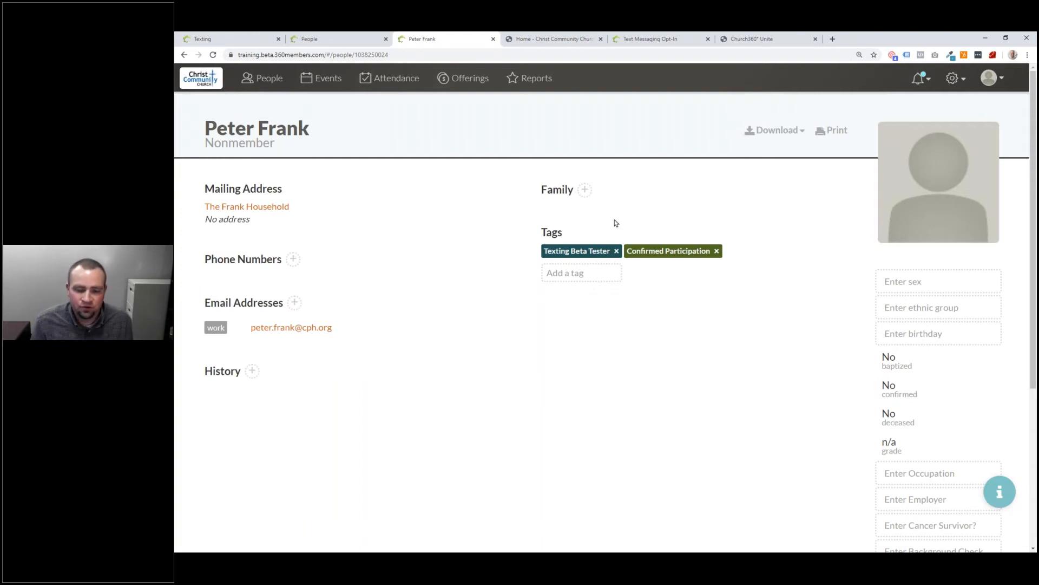
pyautogui.click(600, 271)
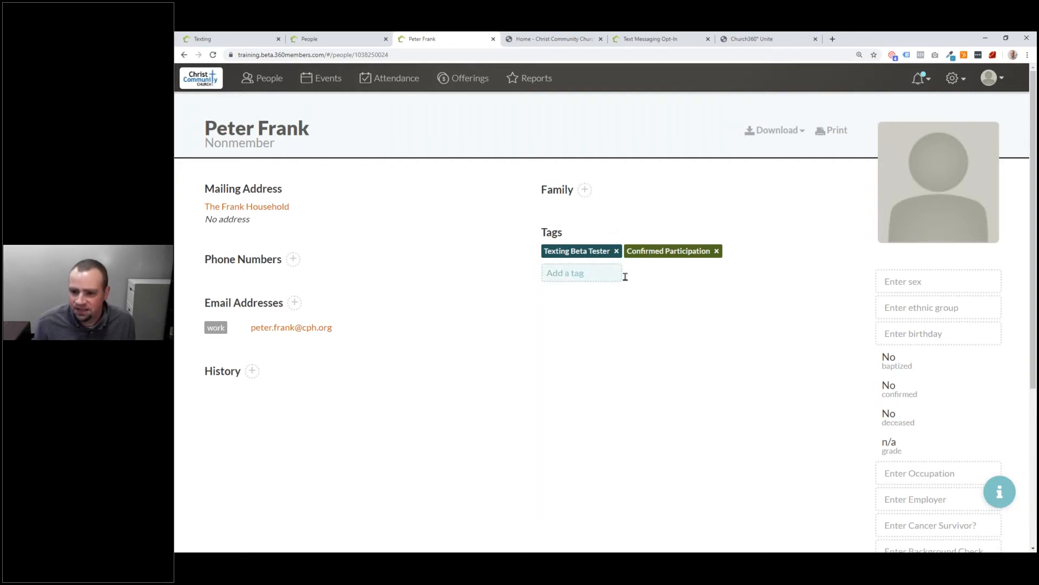
pyautogui.click(953, 78)
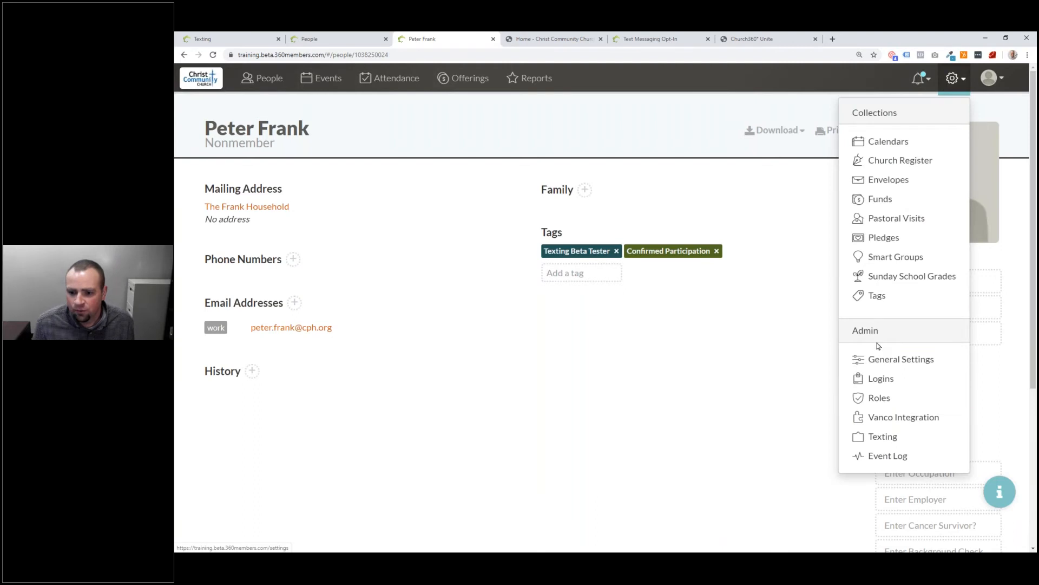
# Step: Check the Send Opt-In Email group options in Texting settings without changing them, then return to People
pyautogui.click(899, 441)
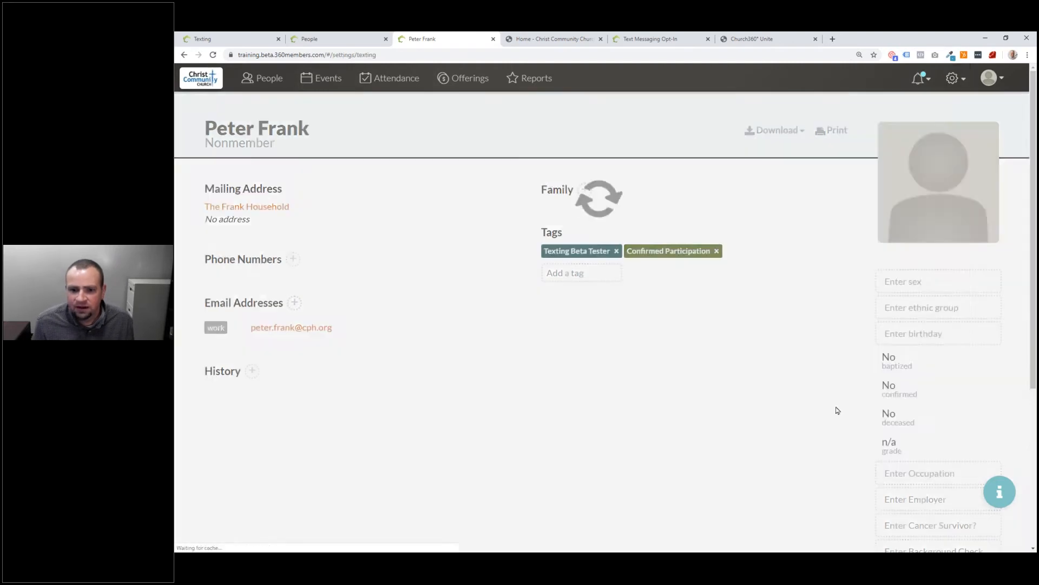
pyautogui.click(302, 344)
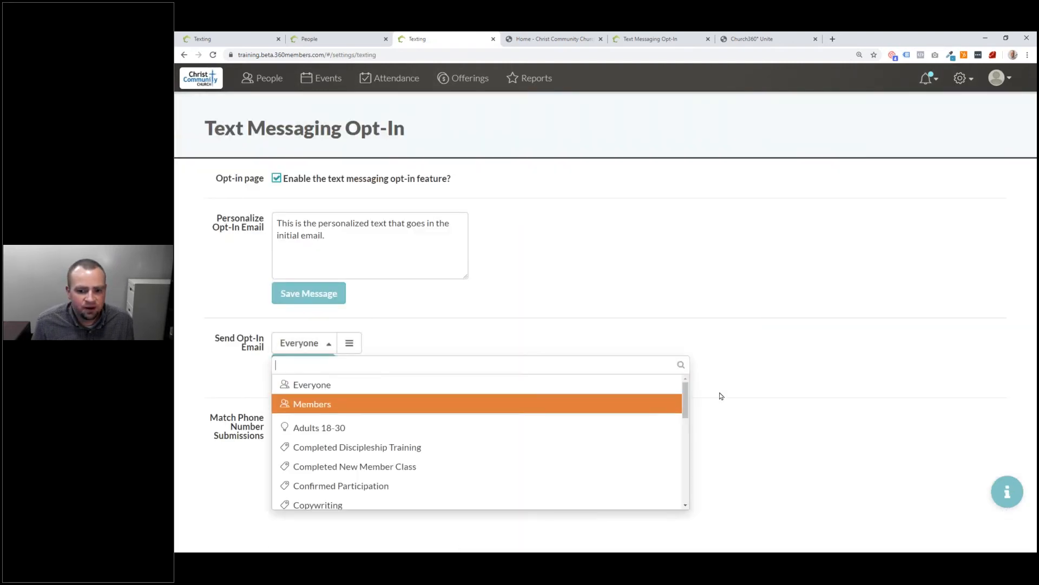
pyautogui.moveTo(685, 416)
pyautogui.mouseDown()
pyautogui.moveTo(685, 503)
pyautogui.moveTo(686, 412)
pyautogui.mouseUp()
pyautogui.click(635, 329)
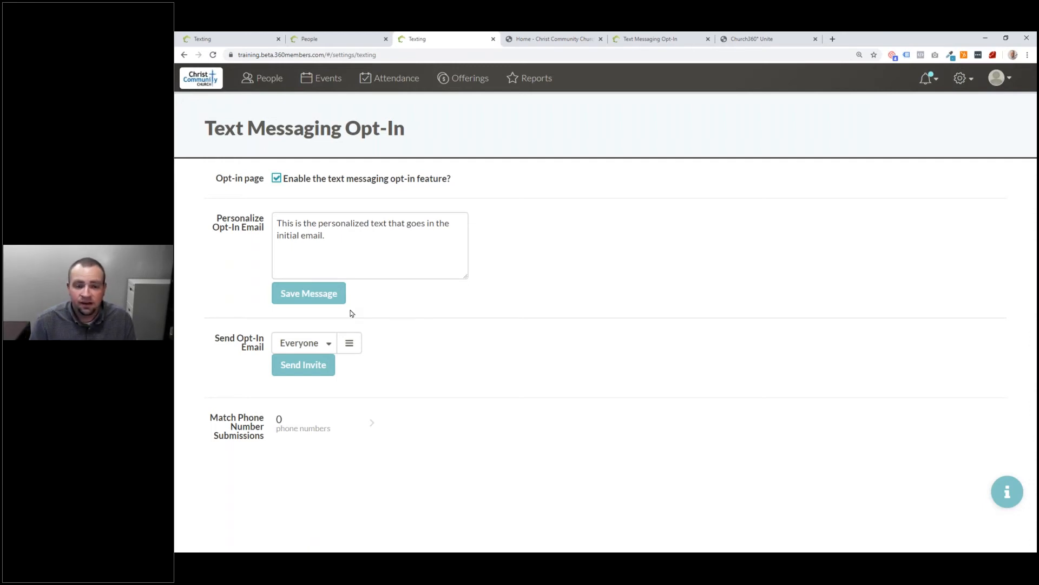
pyautogui.click(351, 37)
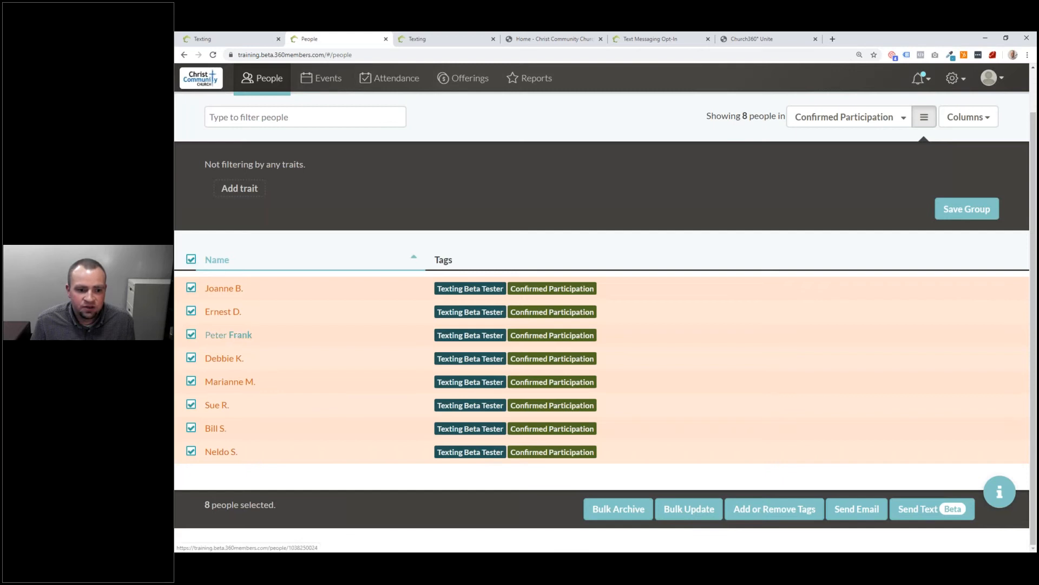
# Step: In Texting opt-in settings, build a custom group filter with First Name contains the person's first name
pyautogui.click(961, 89)
pyautogui.click(883, 435)
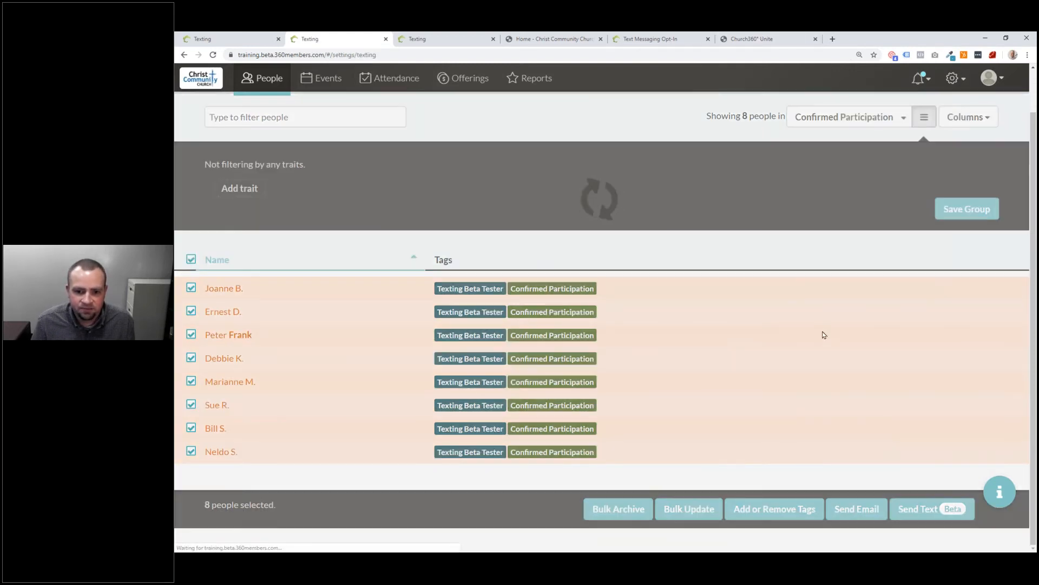
pyautogui.click(348, 343)
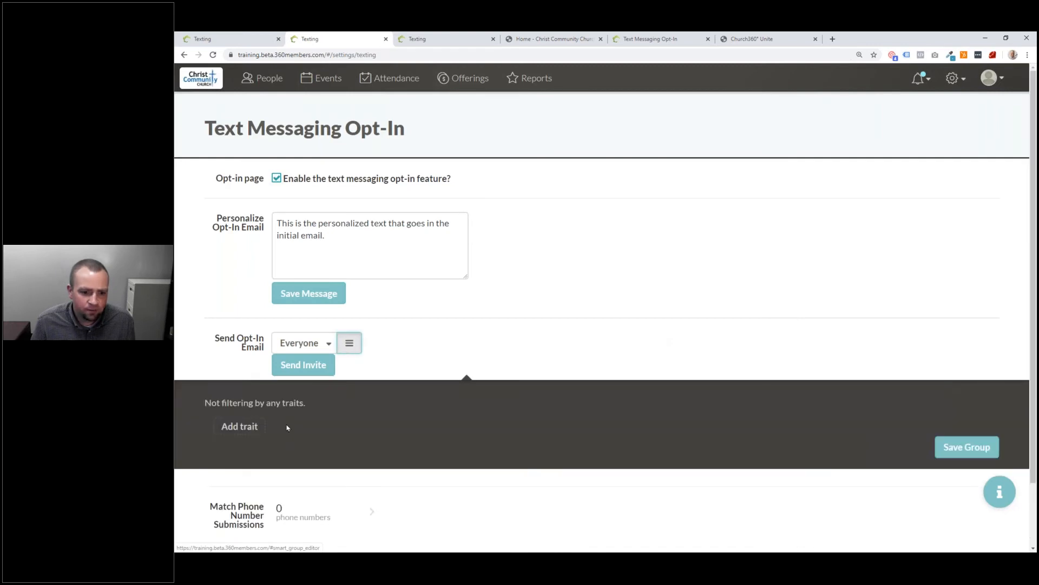
pyautogui.click(241, 430)
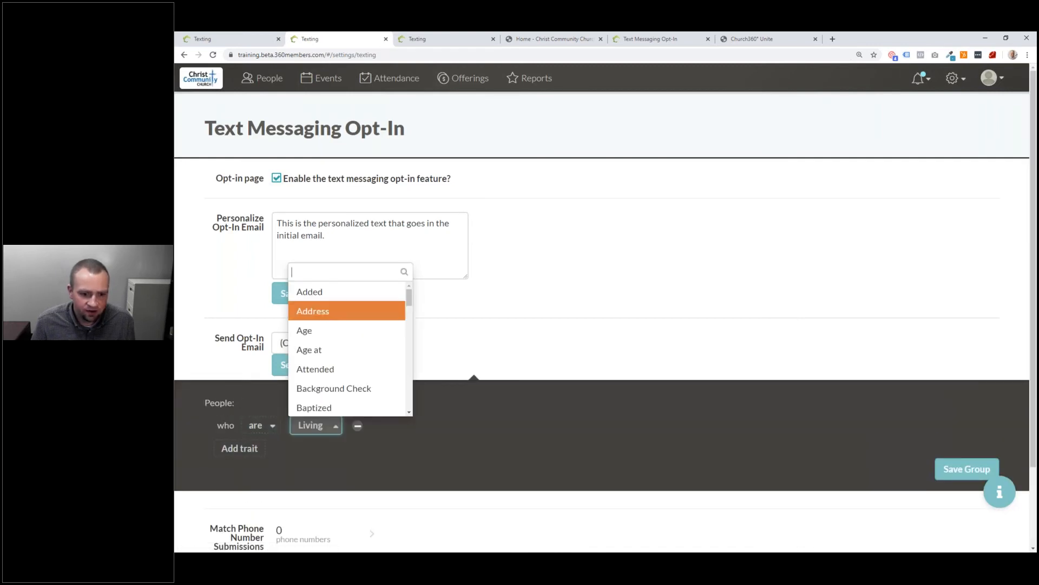
pyautogui.write('Name')
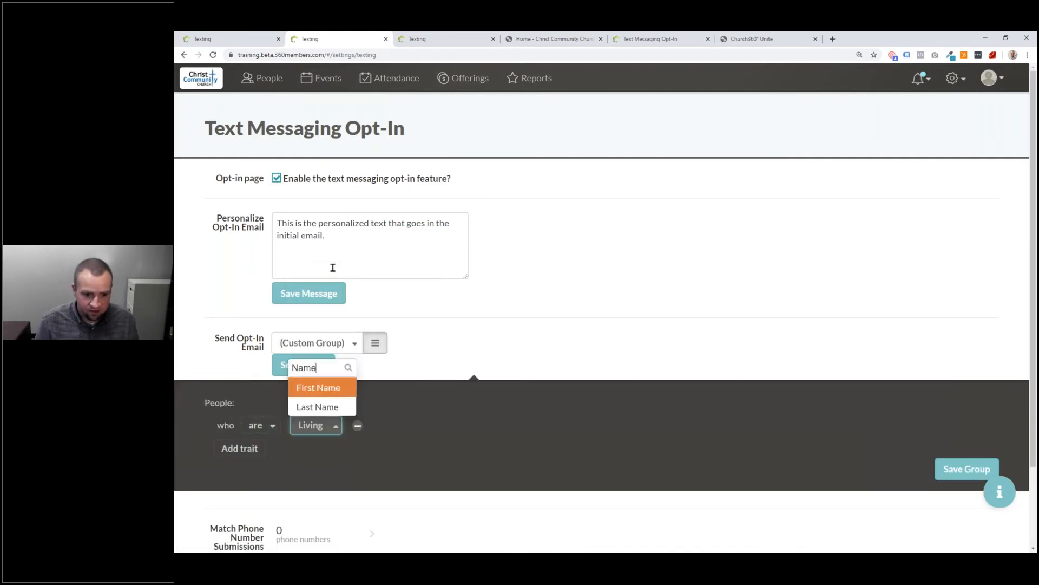
pyautogui.click(329, 388)
pyautogui.click(446, 423)
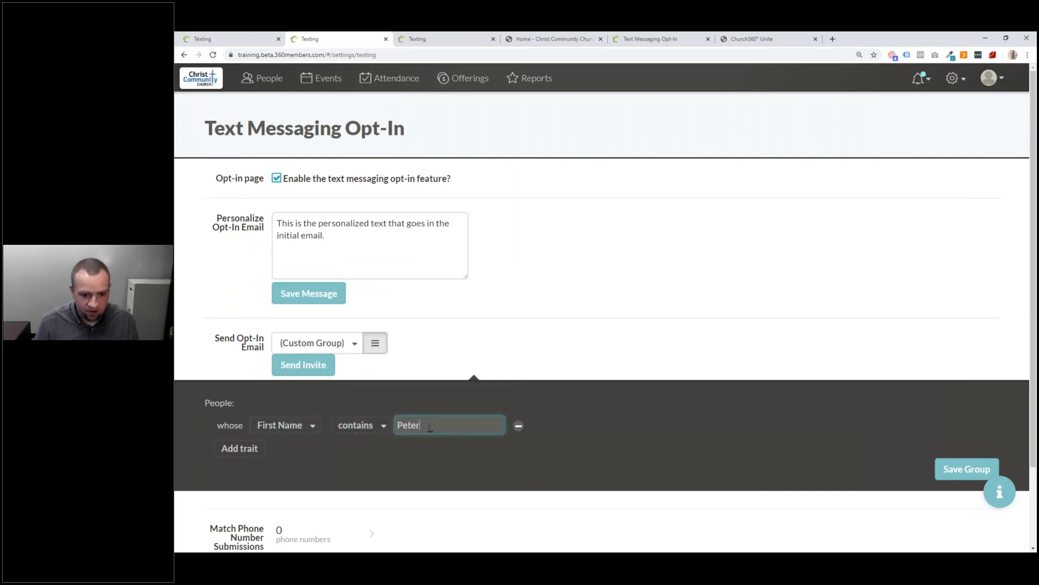
# Step: Add a Last Name contains condition with the person's surname and send the opt-in invite
pyautogui.click(239, 449)
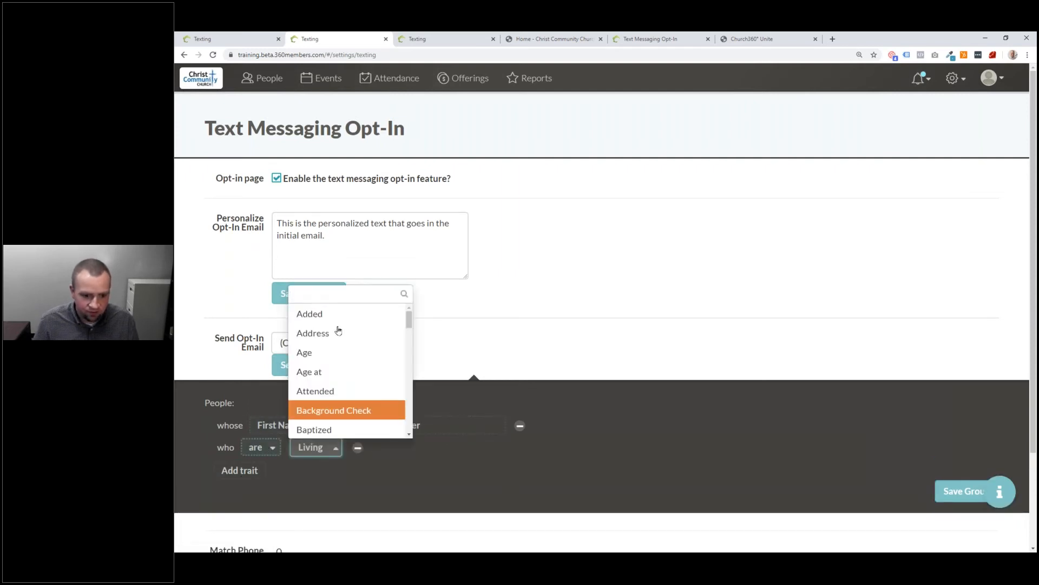
pyautogui.write('Last')
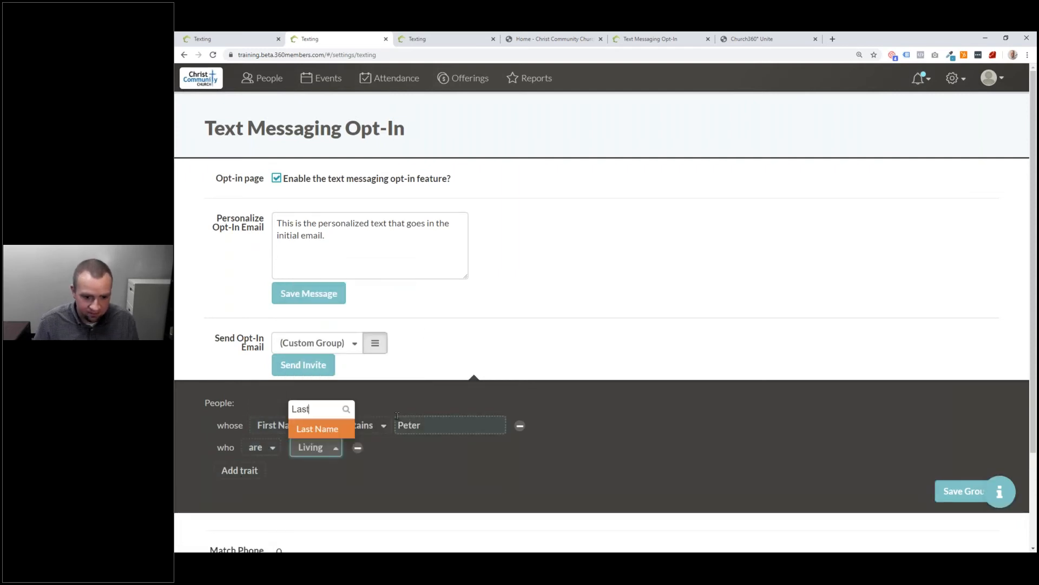
pyautogui.press('Return')
pyautogui.click(415, 447)
pyautogui.click(559, 397)
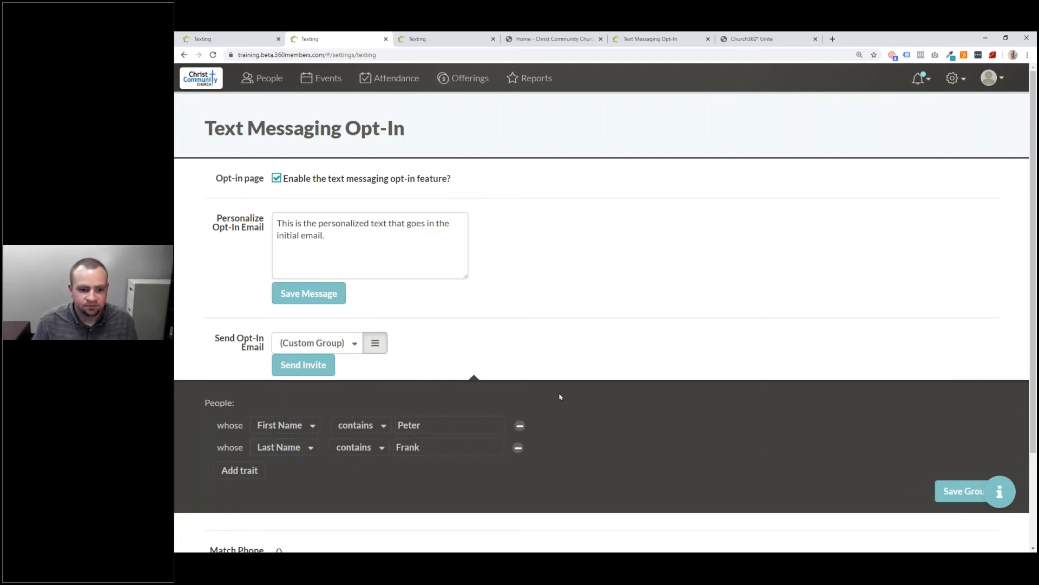
pyautogui.click(303, 364)
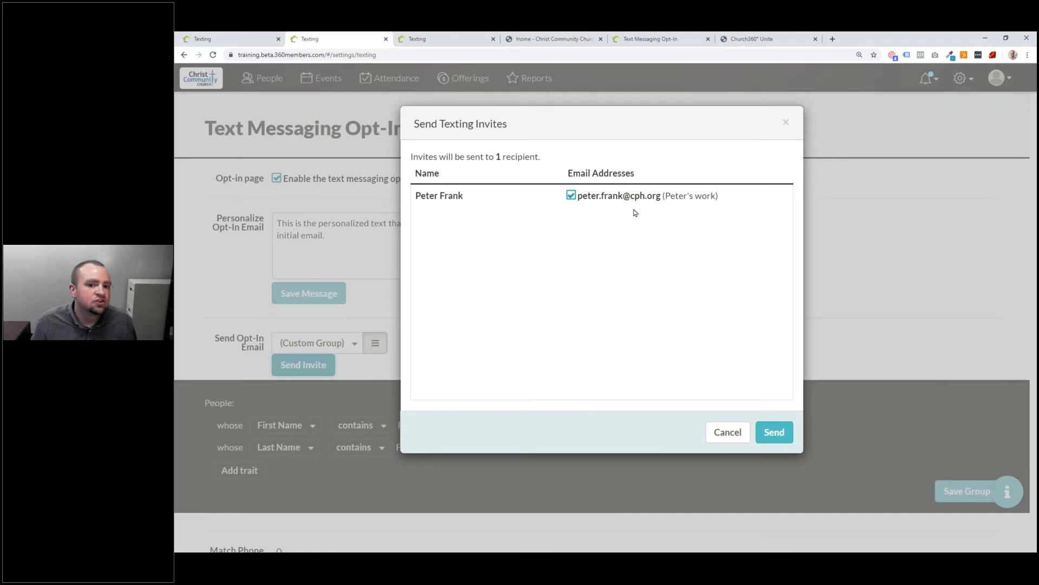
pyautogui.click(774, 432)
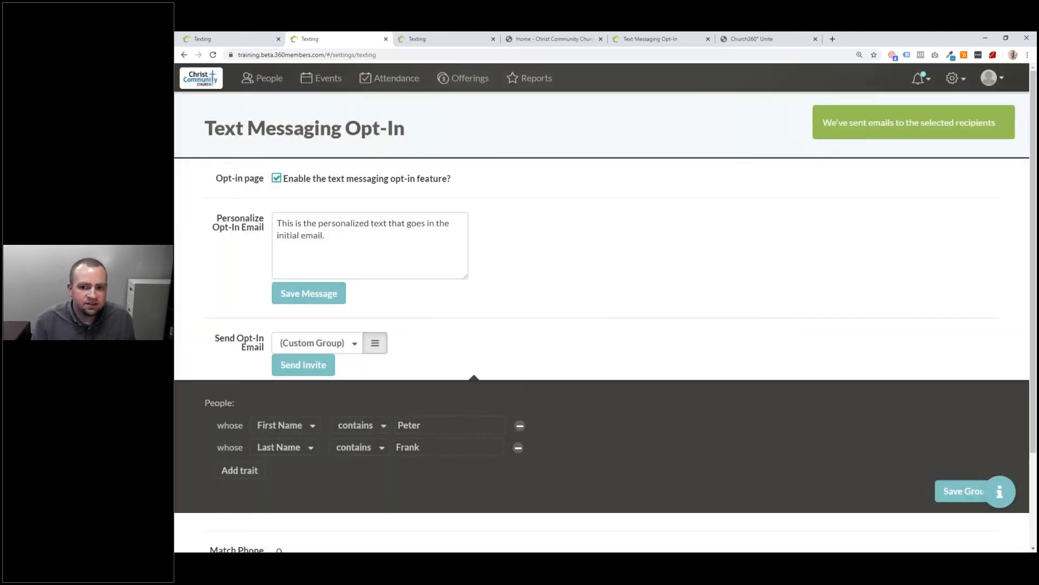